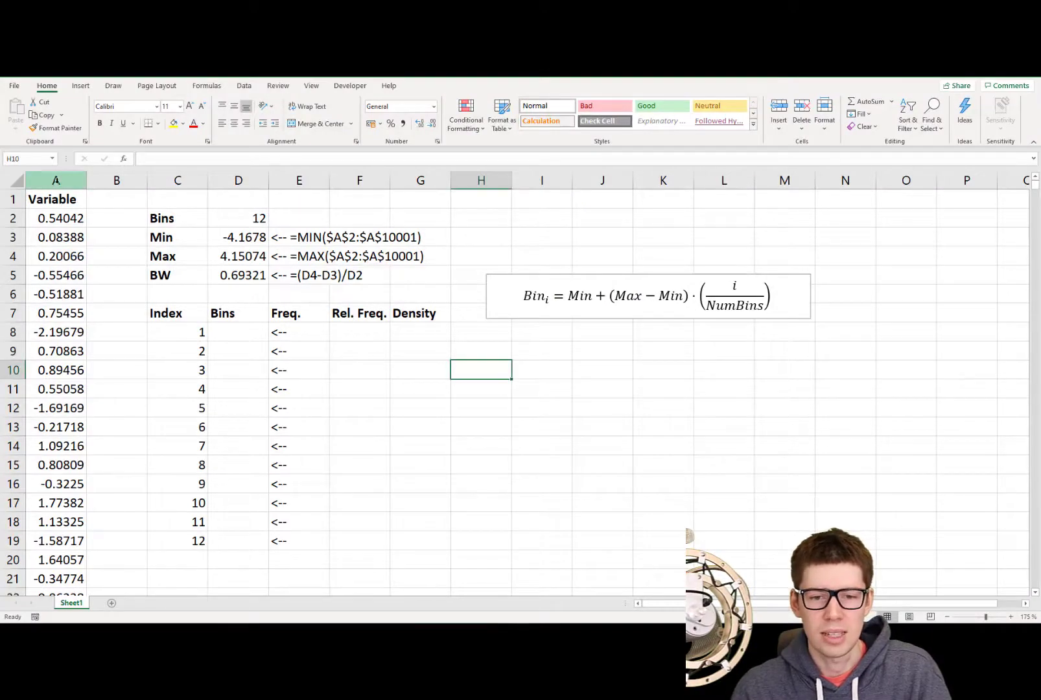
# Open the VBA editor (Alt+F11), read Module2's RandomNormal Sub generating 10000 values, then close it.
pyautogui.click(56, 181)
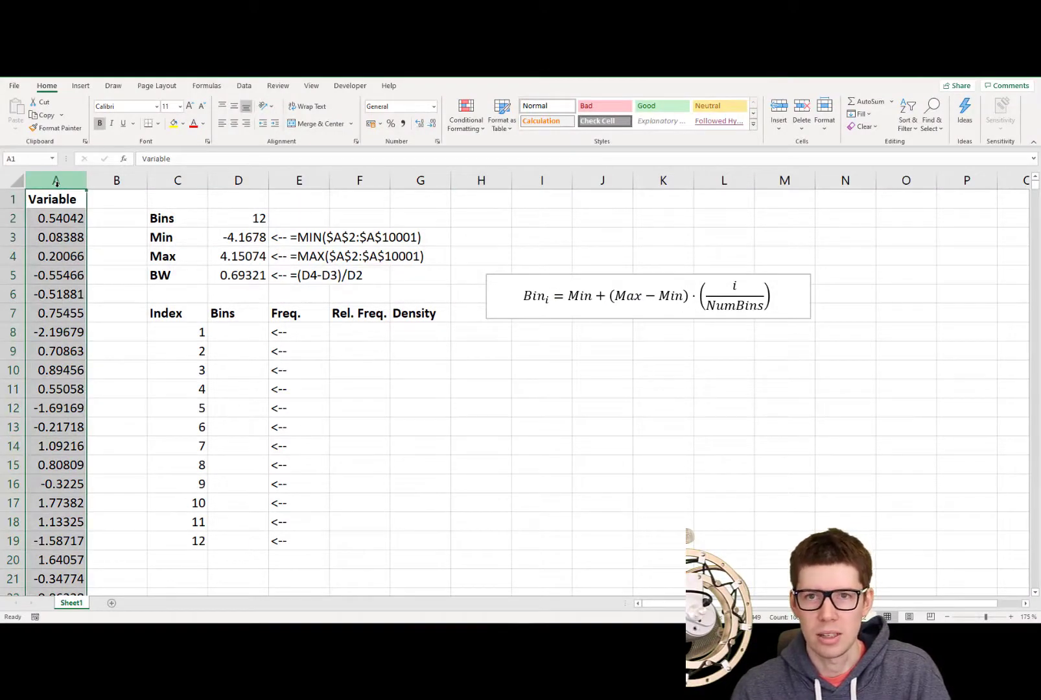
pyautogui.click(350, 352)
pyautogui.hotkey('alt', 'F11')
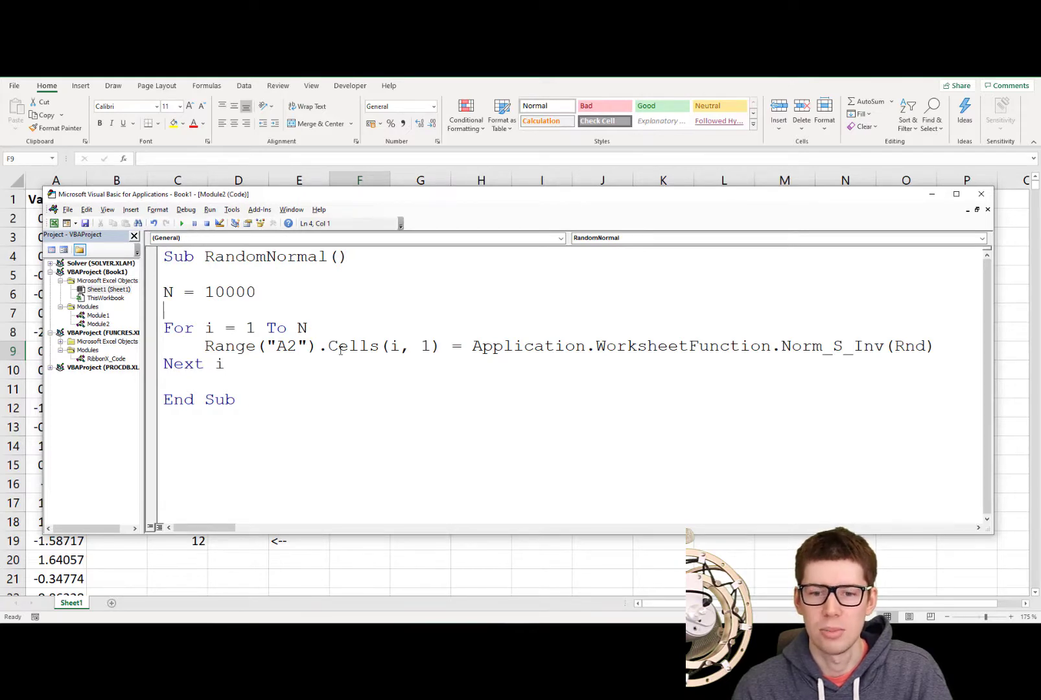
pyautogui.click(932, 193)
# Launch the Histogram tool from Data Analysis on the Data tab.
pyautogui.click(150, 359)
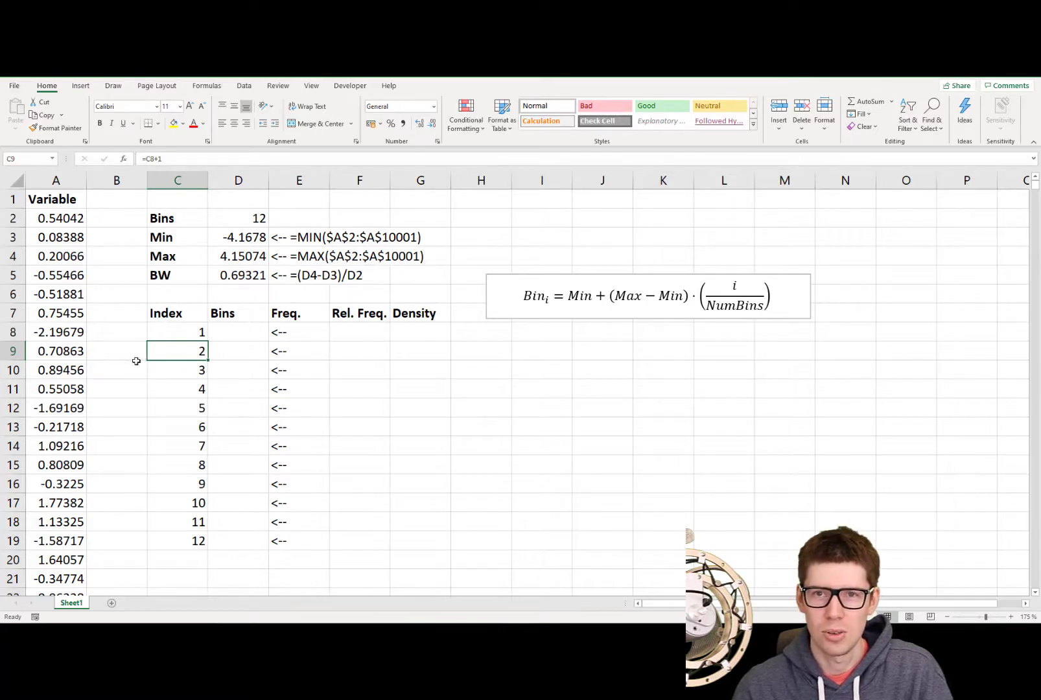
pyautogui.click(128, 314)
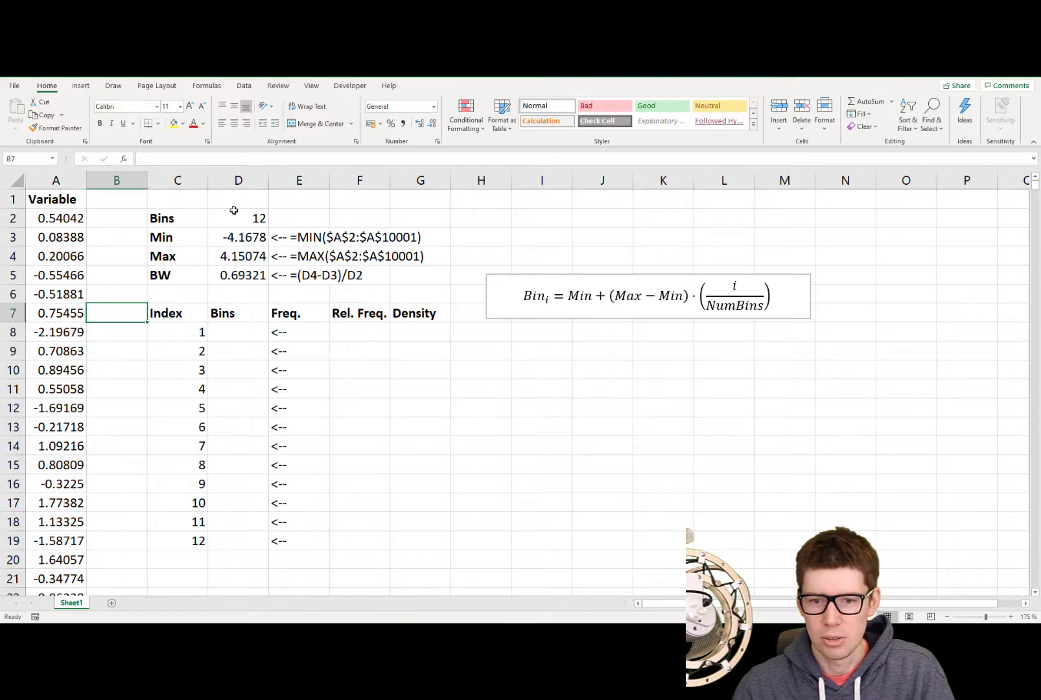
pyautogui.click(244, 85)
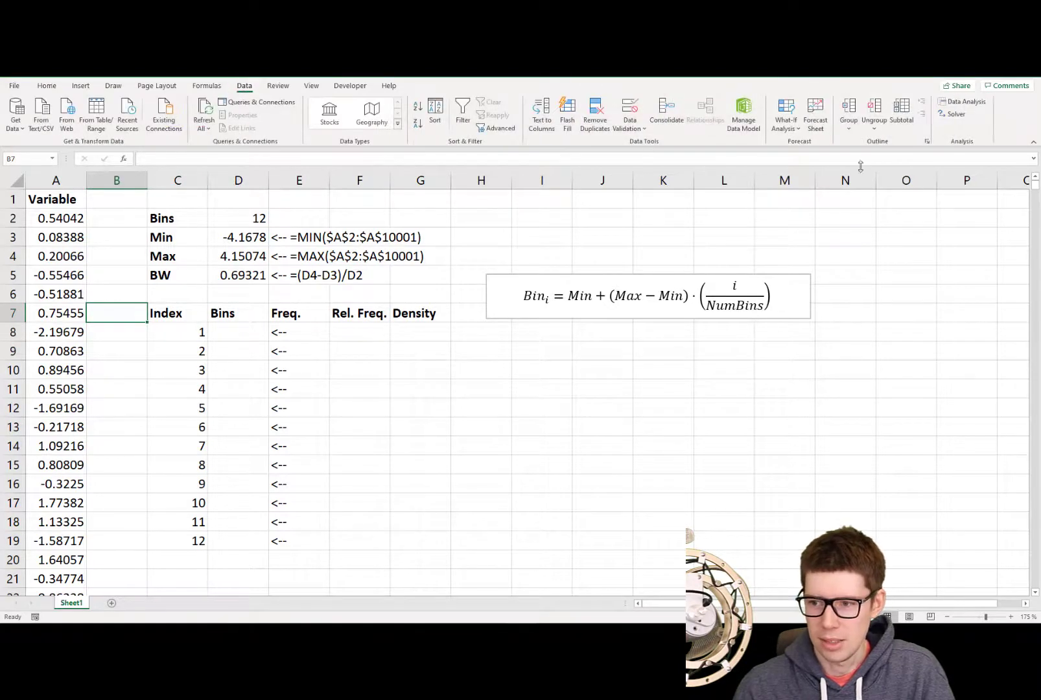
pyautogui.click(965, 101)
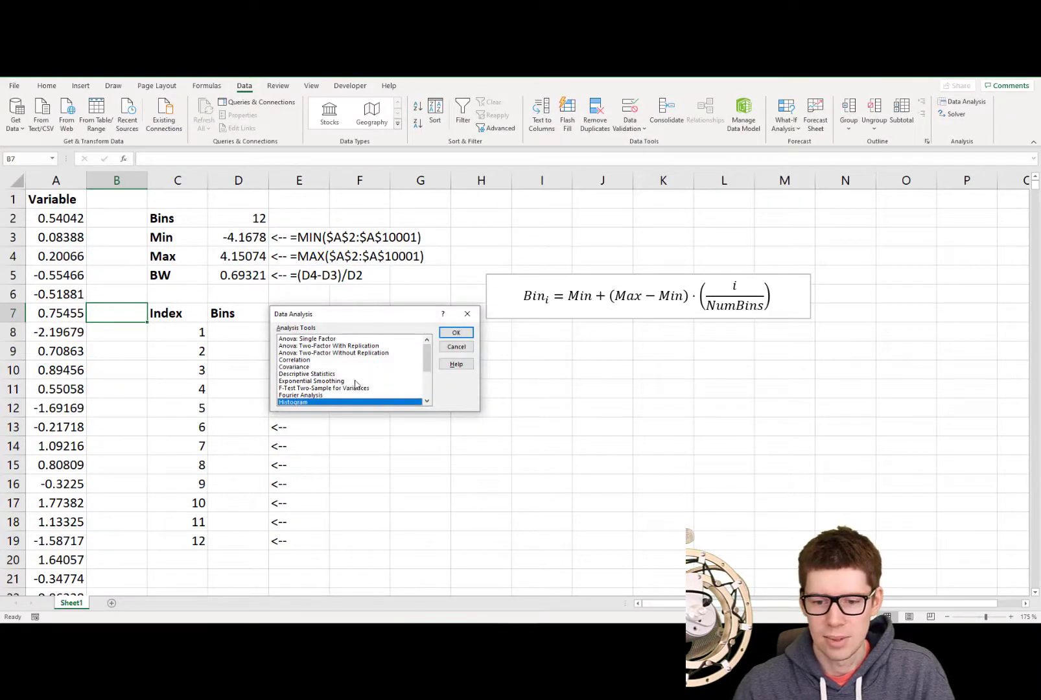
pyautogui.click(457, 333)
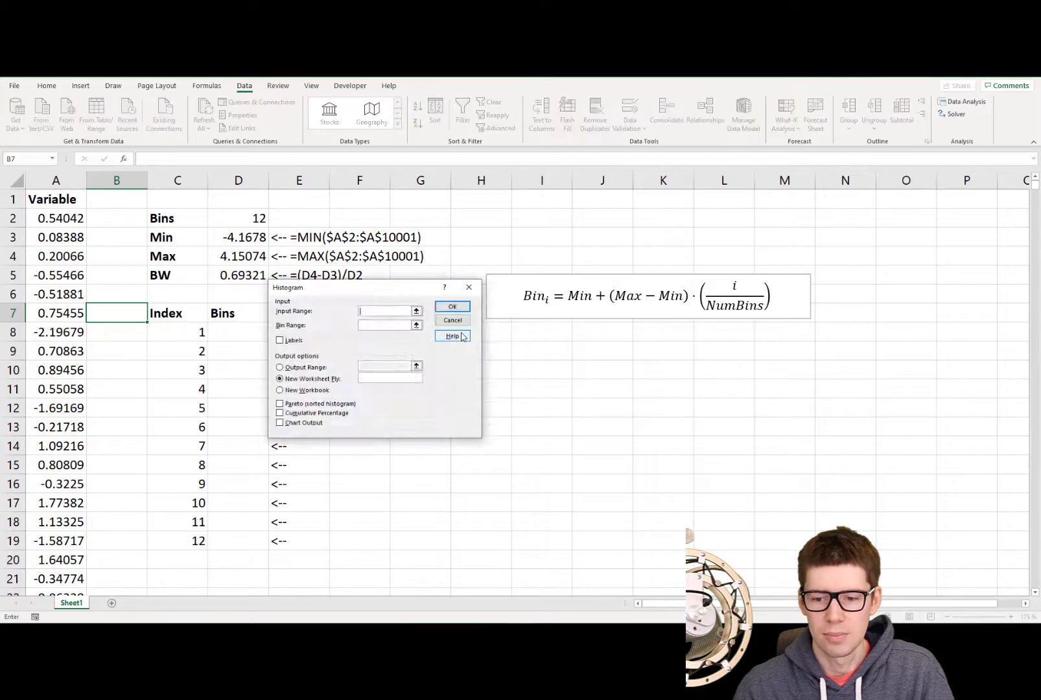
# Set the Histogram Input Range to $A$2:$A$10001 and drag the dialog off the table.
pyautogui.click(59, 350)
pyautogui.hotkey('ctrl', 'shift', 'Down')
pyautogui.hotkey('ctrl', 'shift', 'Up')
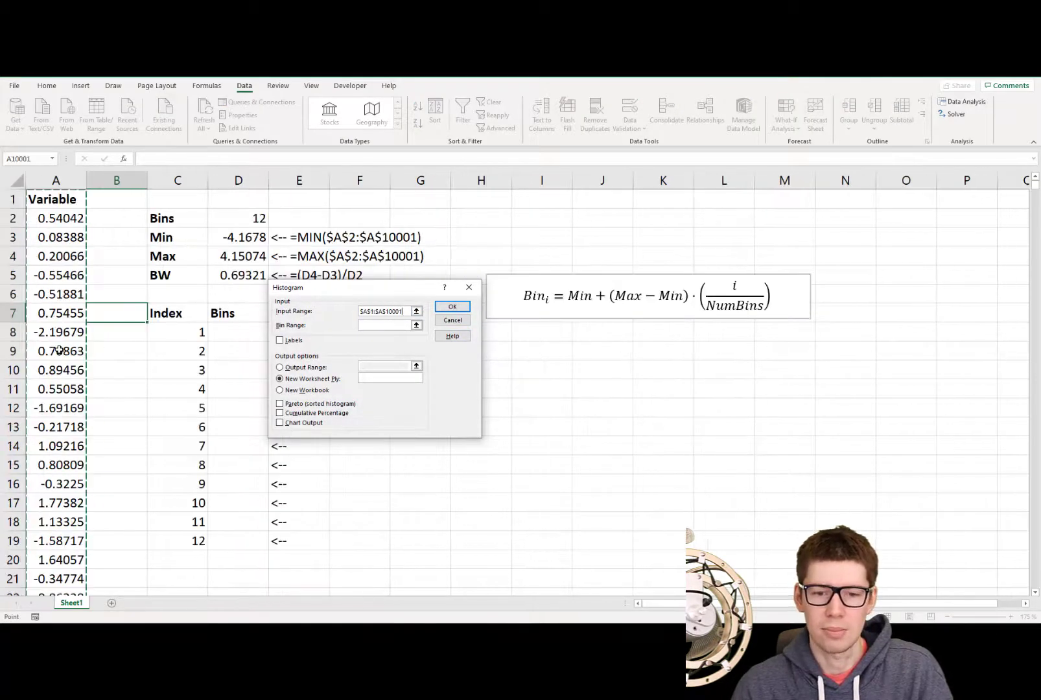
pyautogui.hotkey('shift', 'Down')
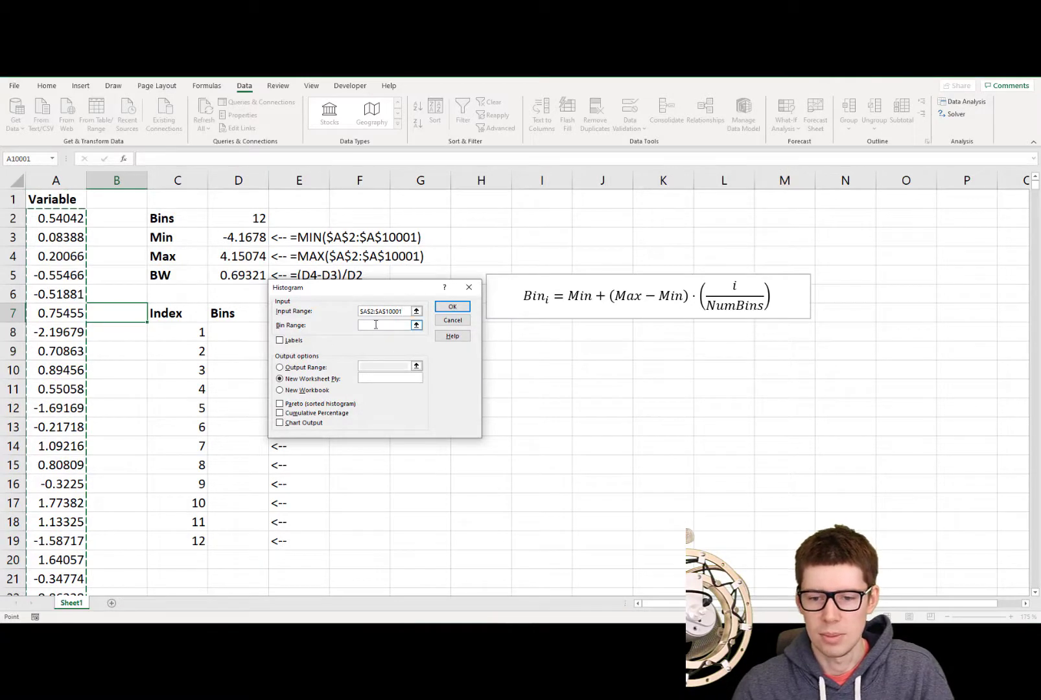
pyautogui.moveTo(379, 293); pyautogui.dragTo(561, 345)
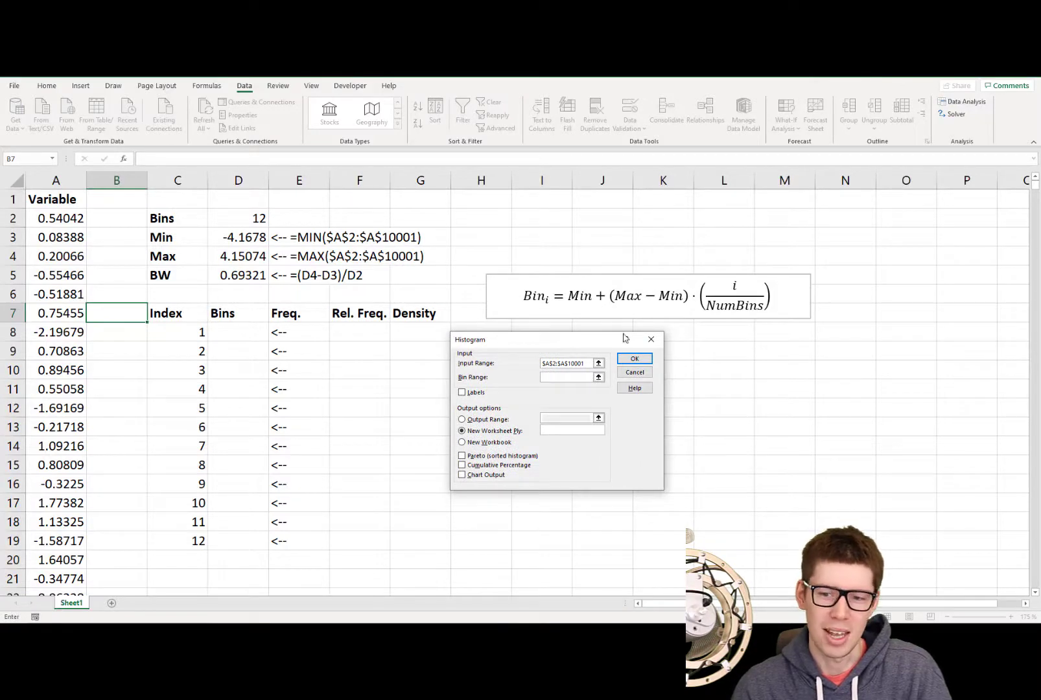
# Cancel the Histogram and Data Analysis dialogs, then select the Bins label with its value 12.
pyautogui.click(651, 341)
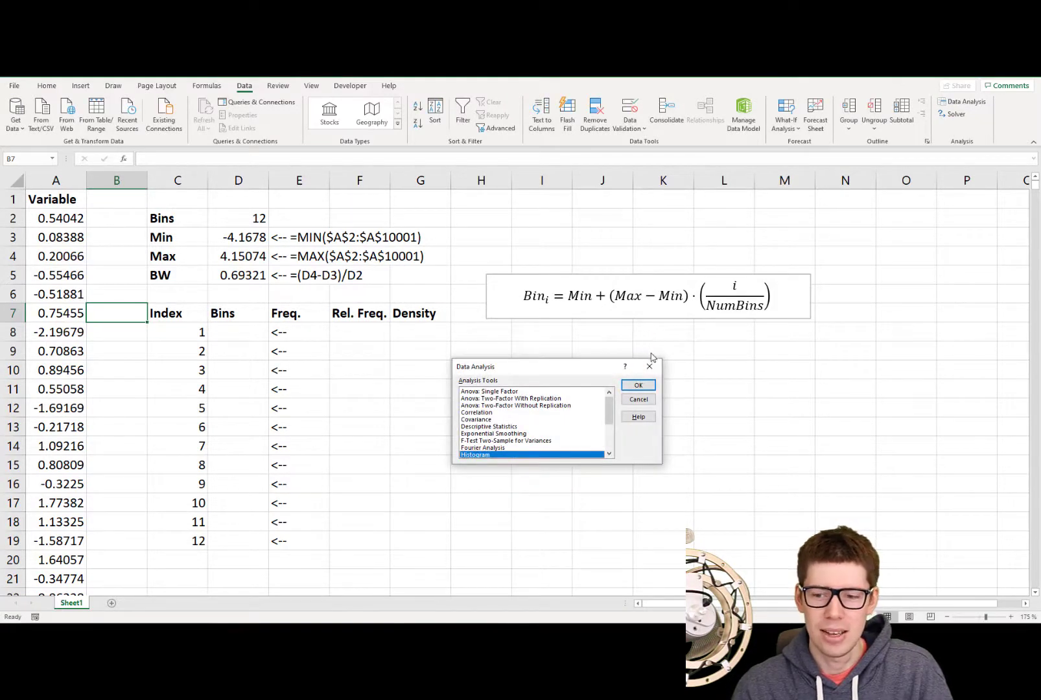
pyautogui.click(651, 367)
pyautogui.click(148, 239)
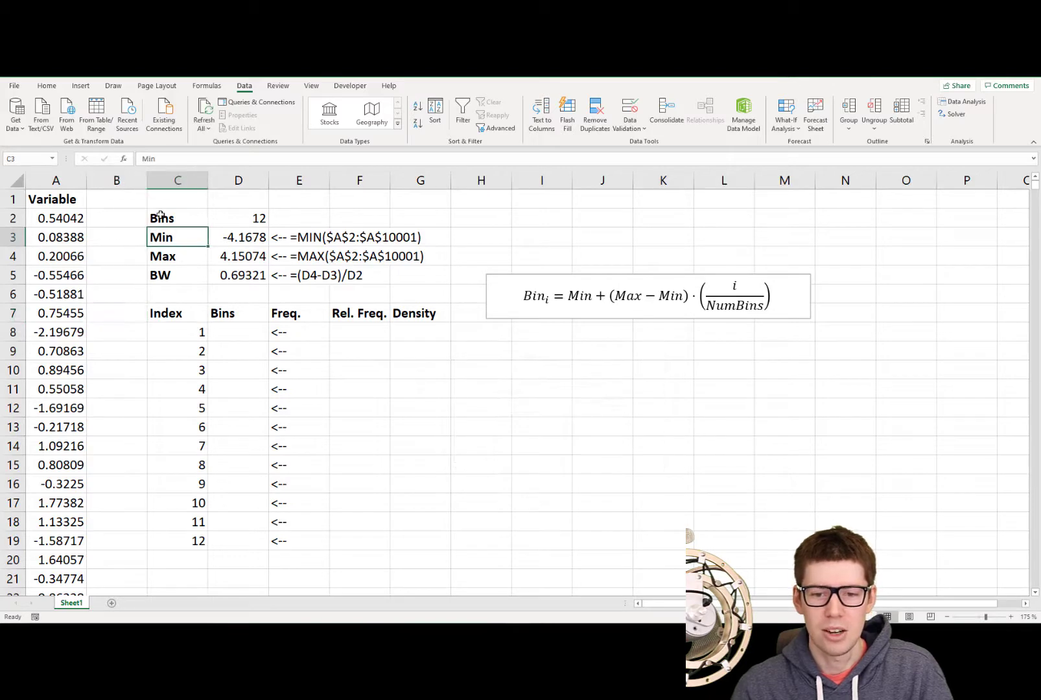
pyautogui.press('Up')
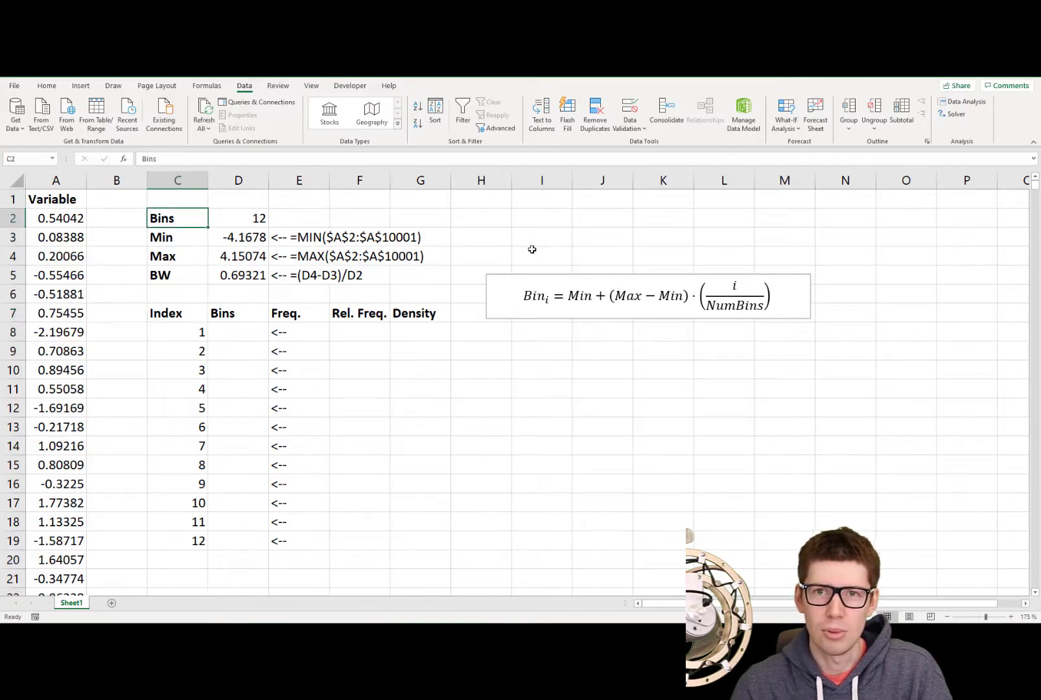
pyautogui.hotkey('shift', 'Right')
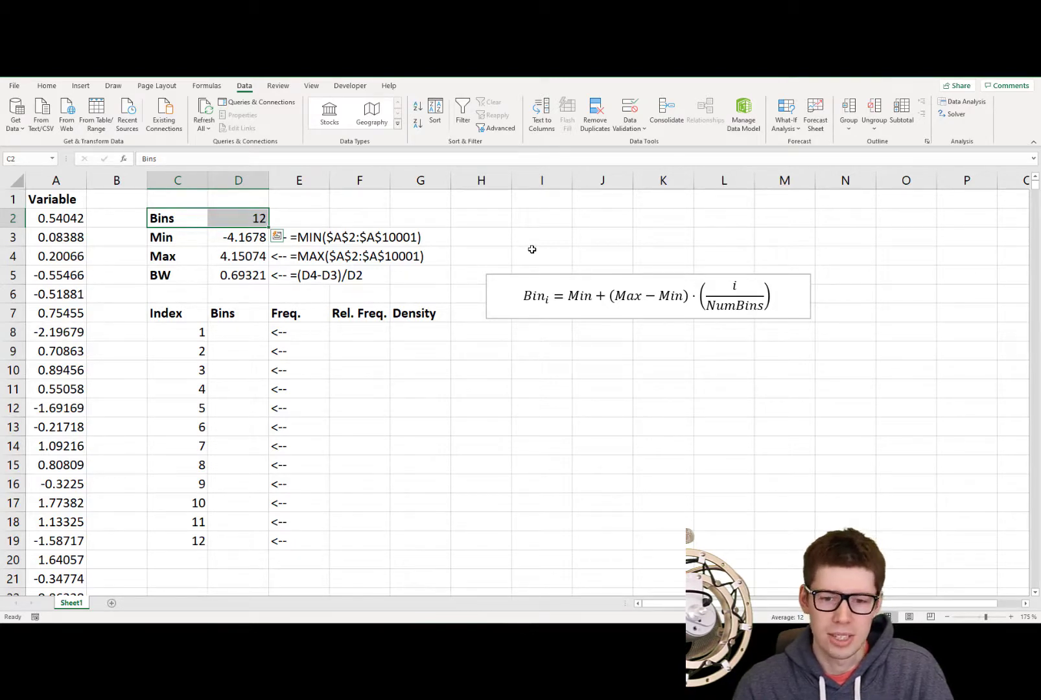
# Review the Min, BW and Index cells C7:C19, then inspect the bin-edge equation beside D8.
pyautogui.press('Down')
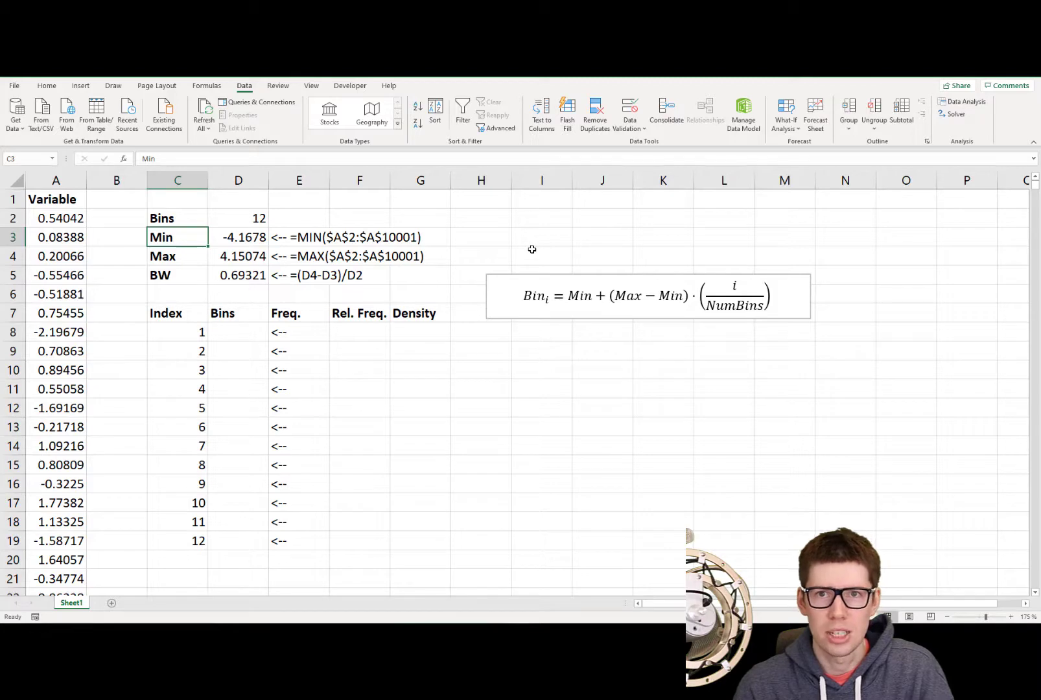
pyautogui.press('Down')
pyautogui.press('Down')
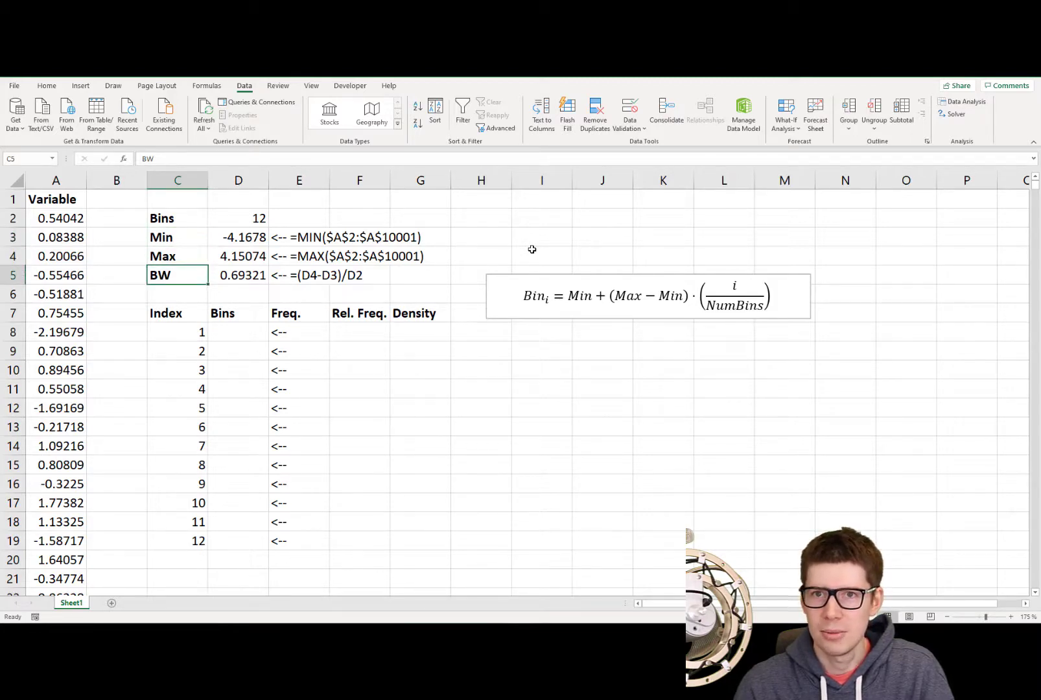
pyautogui.press('Down')
pyautogui.press('Down')
pyautogui.hotkey('ctrl', 'shift', 'Down')
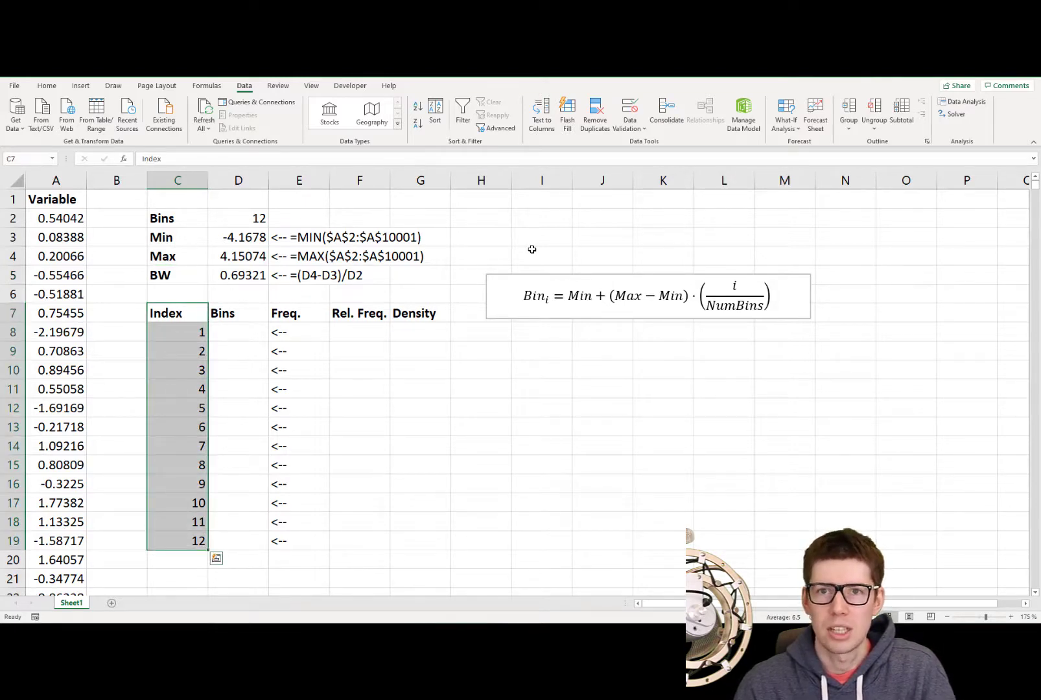
pyautogui.press('Down')
pyautogui.press('Right')
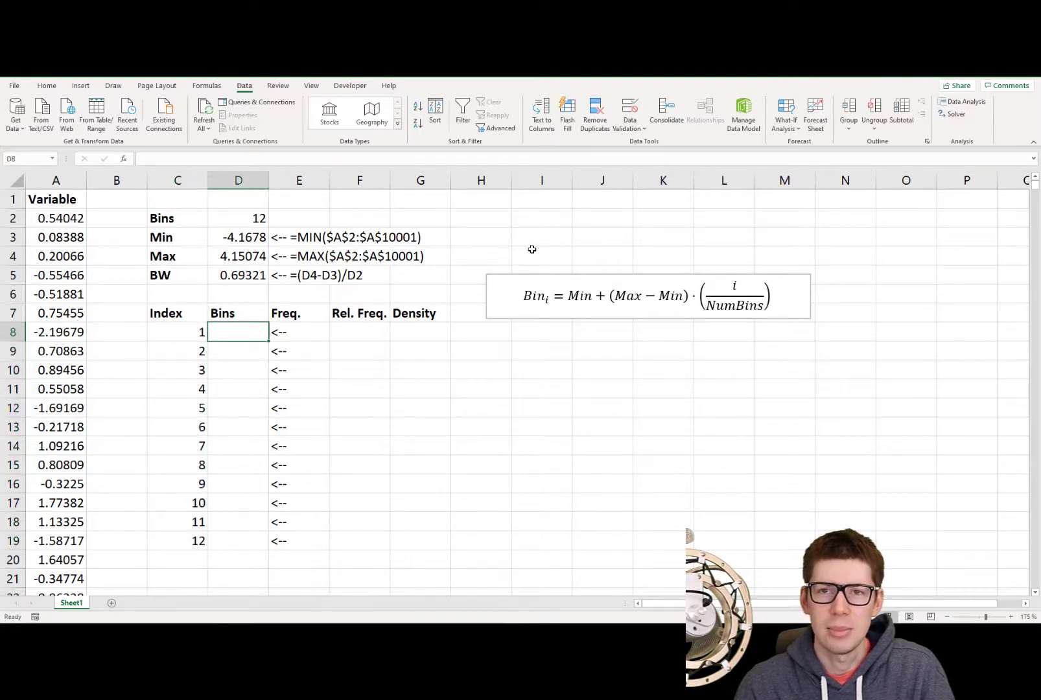
pyautogui.click(635, 301)
pyautogui.click(621, 355)
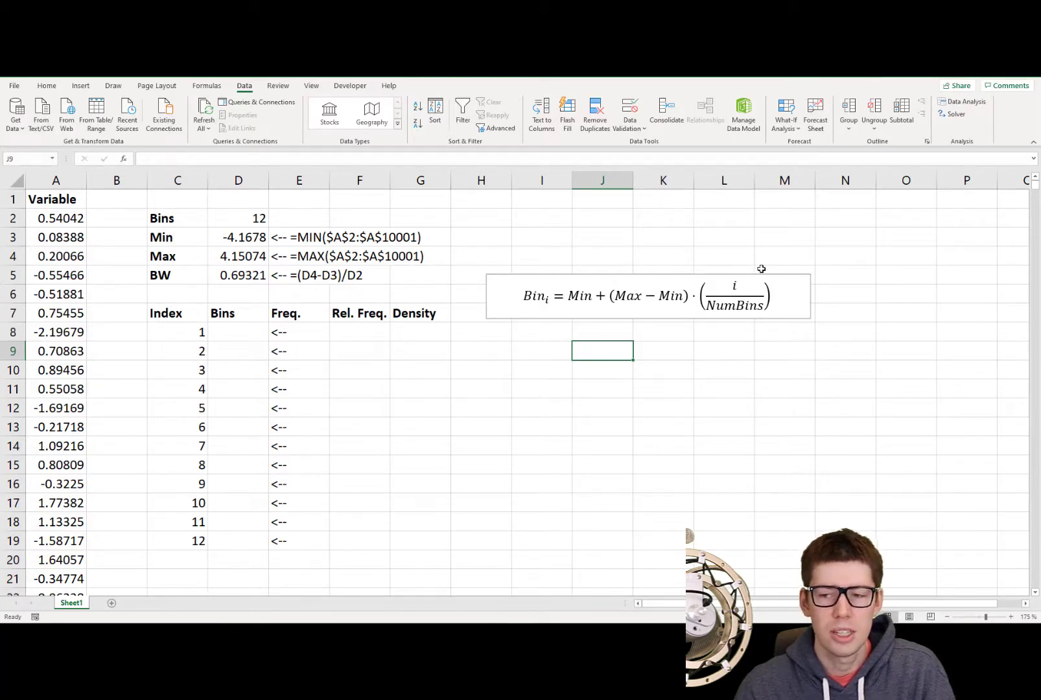
pyautogui.click(348, 392)
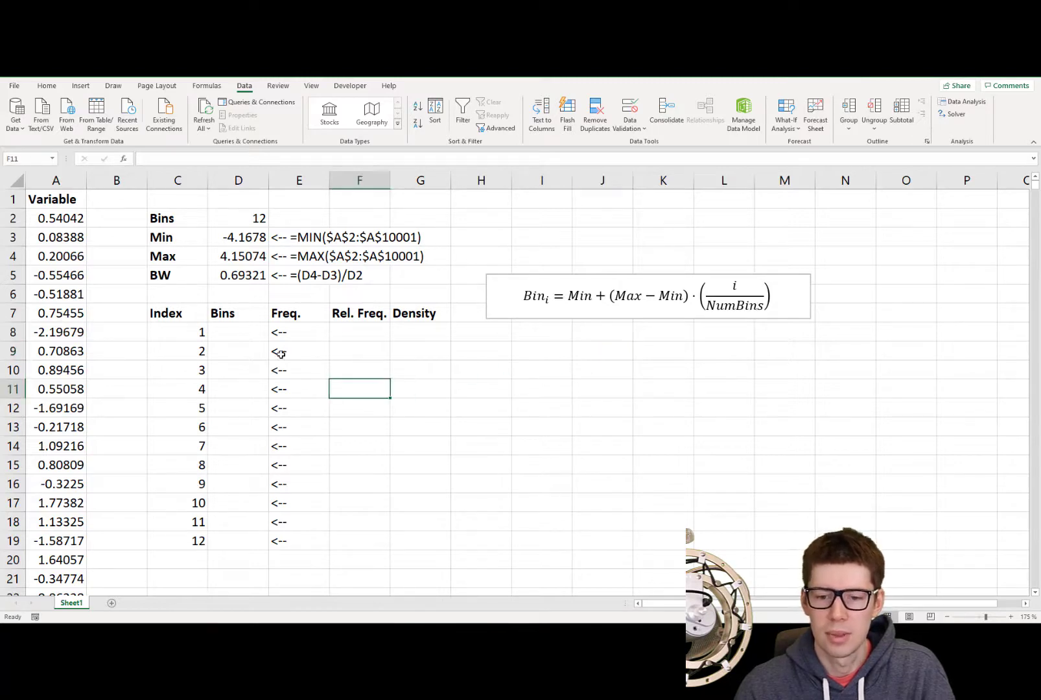
# Enter =$D$3+($D$4-$D$3)*(C8/$D$2) in D8 as the first bin edge.
pyautogui.click(240, 331)
pyautogui.write('=')
pyautogui.press('Up')
pyautogui.press('Up')
pyautogui.press('Up')
pyautogui.press('Up')
pyautogui.press('Up')
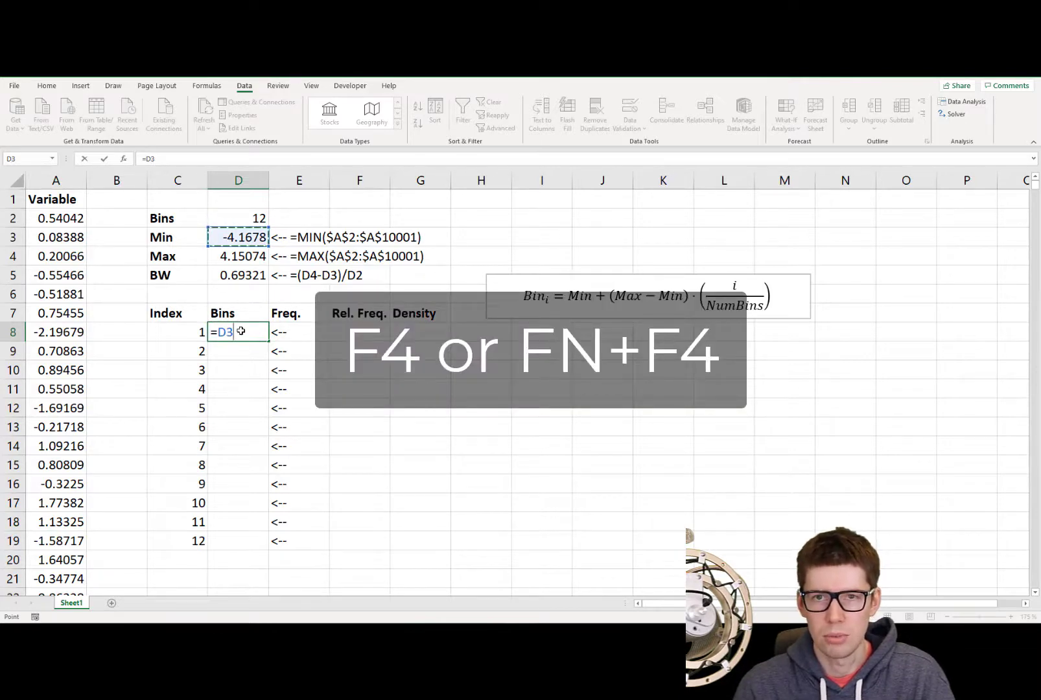
pyautogui.press('F4')
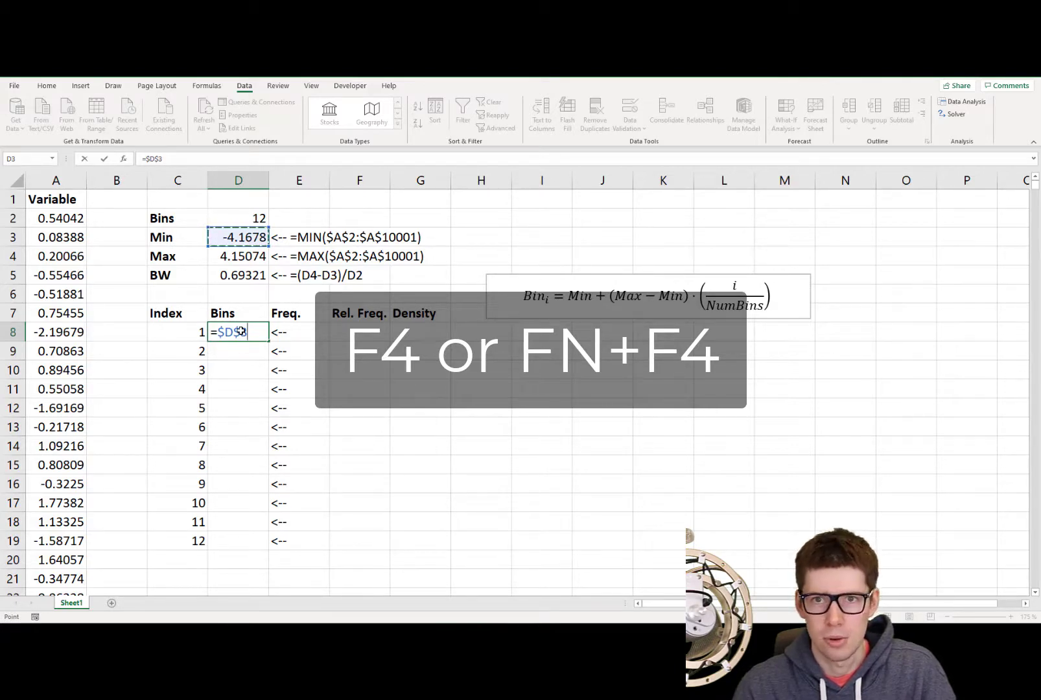
pyautogui.write('+(')
pyautogui.press('Up')
pyautogui.press('Up')
pyautogui.press('Up')
pyautogui.press('Up')
pyautogui.press('F4')
pyautogui.write('-')
pyautogui.press('Up')
pyautogui.press('Up')
pyautogui.press('Up')
pyautogui.press('Up')
pyautogui.press('F4')
pyautogui.write(')*(')
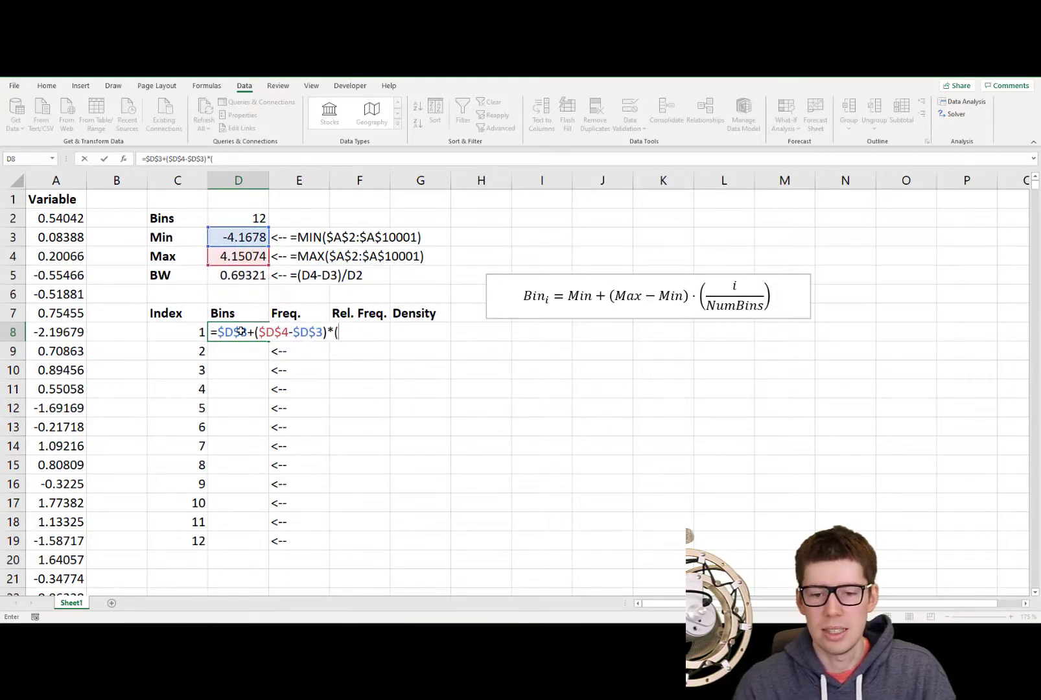
pyautogui.press('Left')
pyautogui.press('Left')
pyautogui.press('Right')
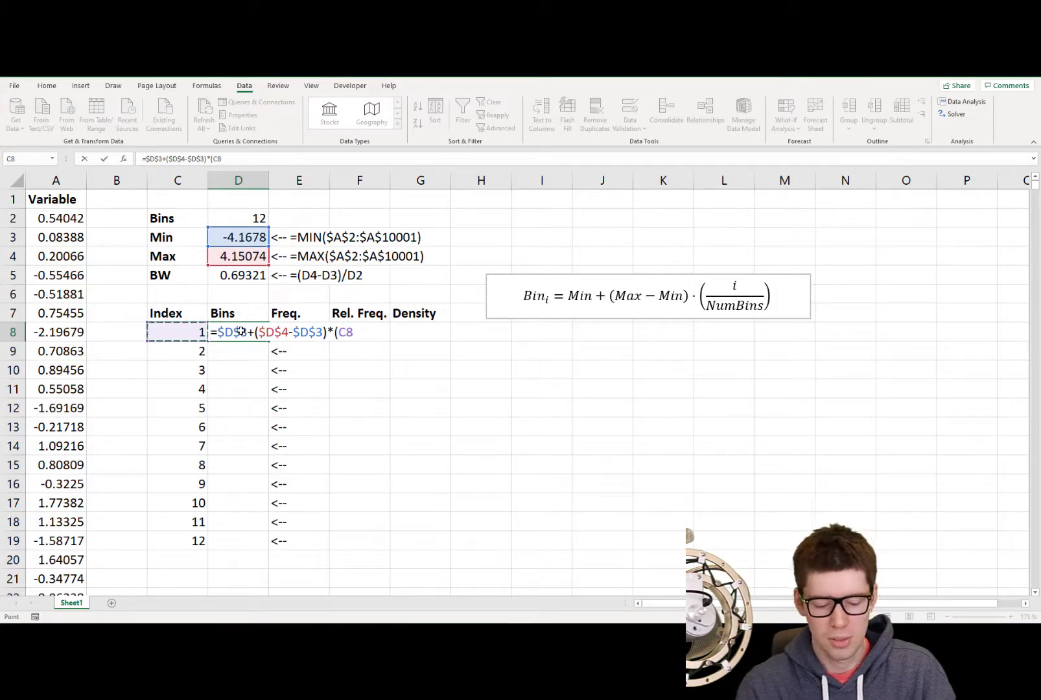
pyautogui.write('/')
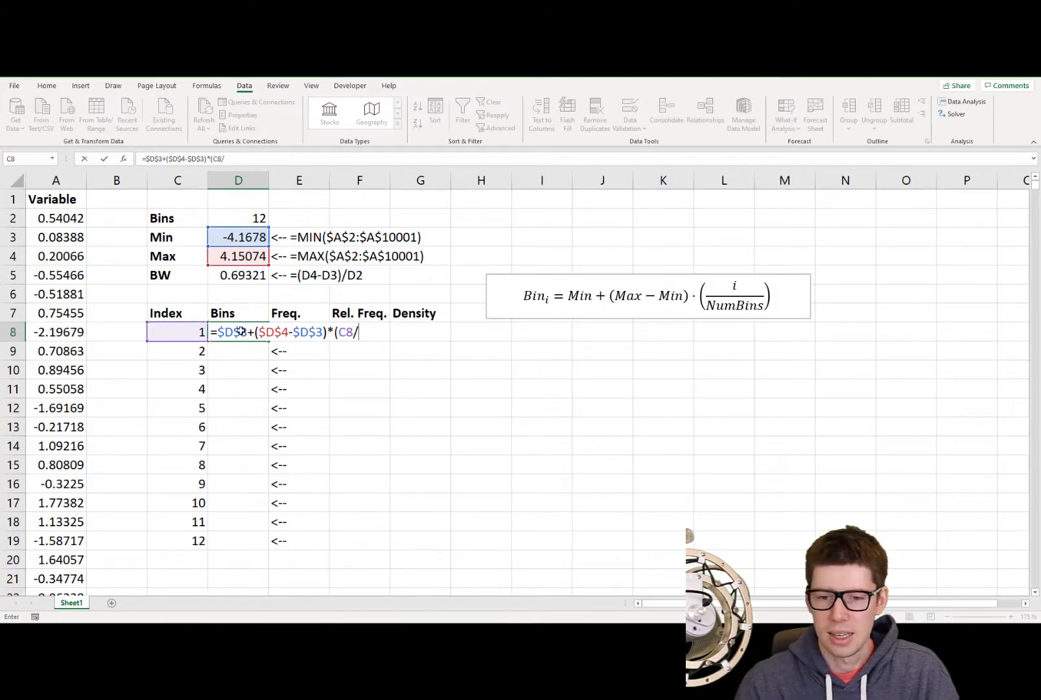
pyautogui.press('Up')
pyautogui.press('Up')
pyautogui.press('Up')
pyautogui.press('Up')
pyautogui.press('Up')
pyautogui.press('Up')
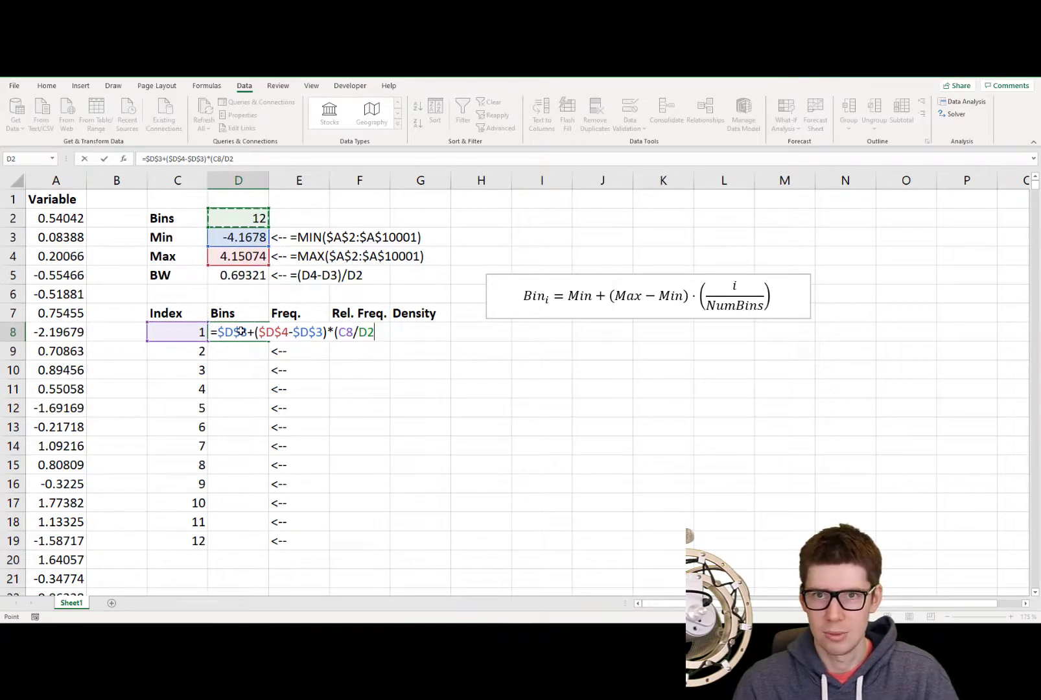
pyautogui.press('F4')
pyautogui.write(')')
pyautogui.press('Return')
# Fill the bin formula down D8:D19, giving edges from -3.47458 to 4.15074.
pyautogui.click(176, 503)
pyautogui.click(238, 540)
pyautogui.write('*')
pyautogui.click(240, 332)
pyautogui.hotkey('ctrl', 'shift', 'Down')
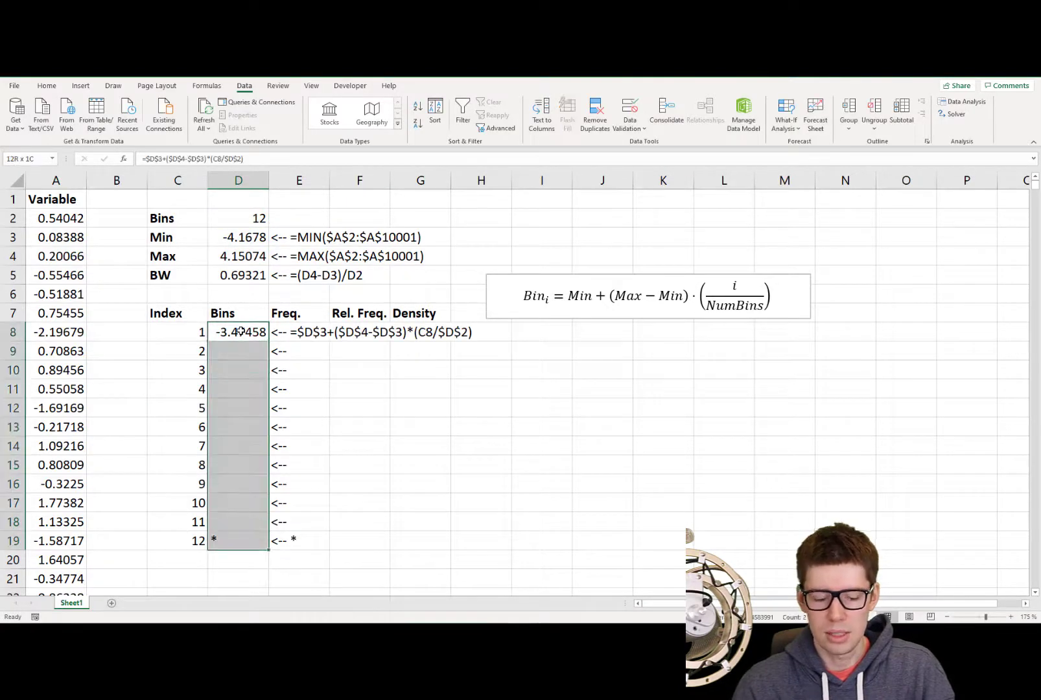
pyautogui.press('F2')
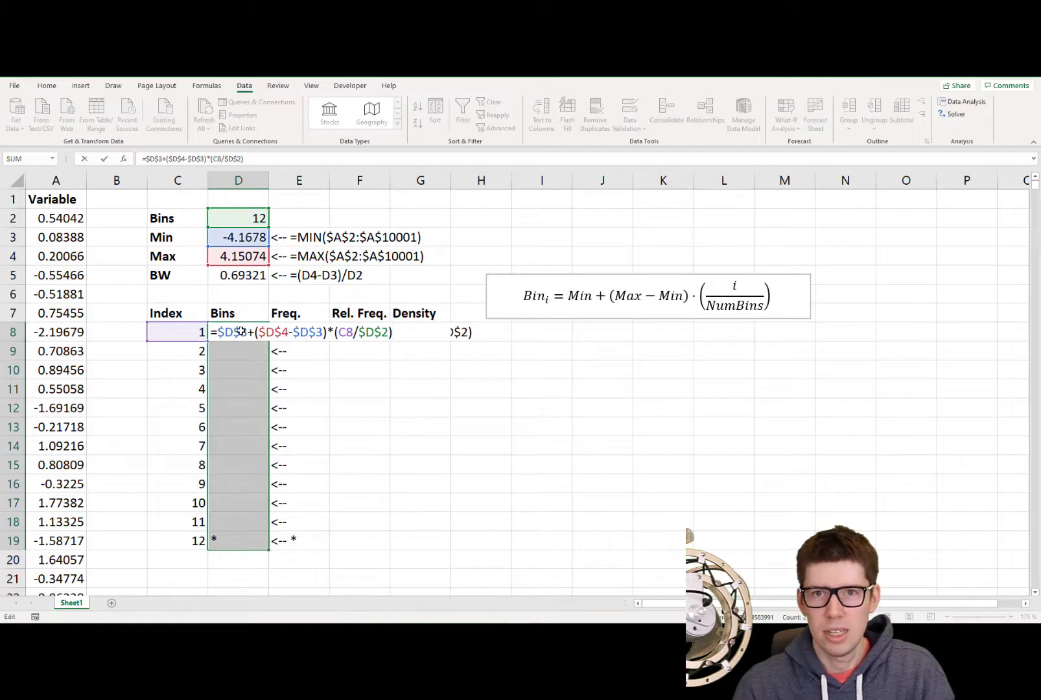
pyautogui.hotkey('ctrl', 'Return')
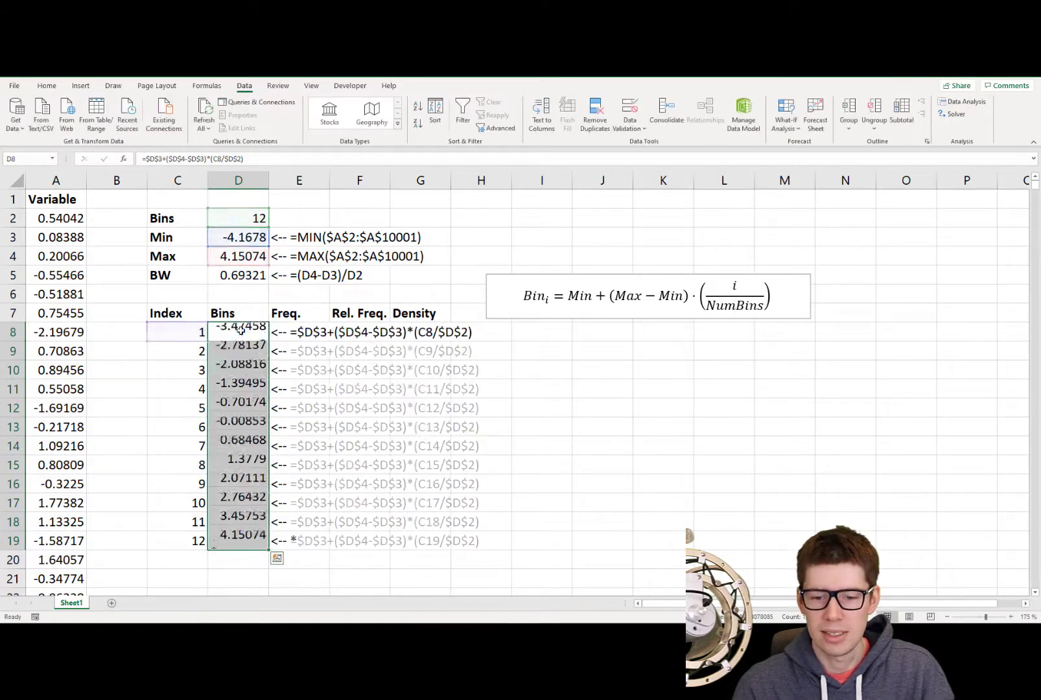
pyautogui.press('Up')
pyautogui.press('Up')
pyautogui.press('Up')
pyautogui.press('Up')
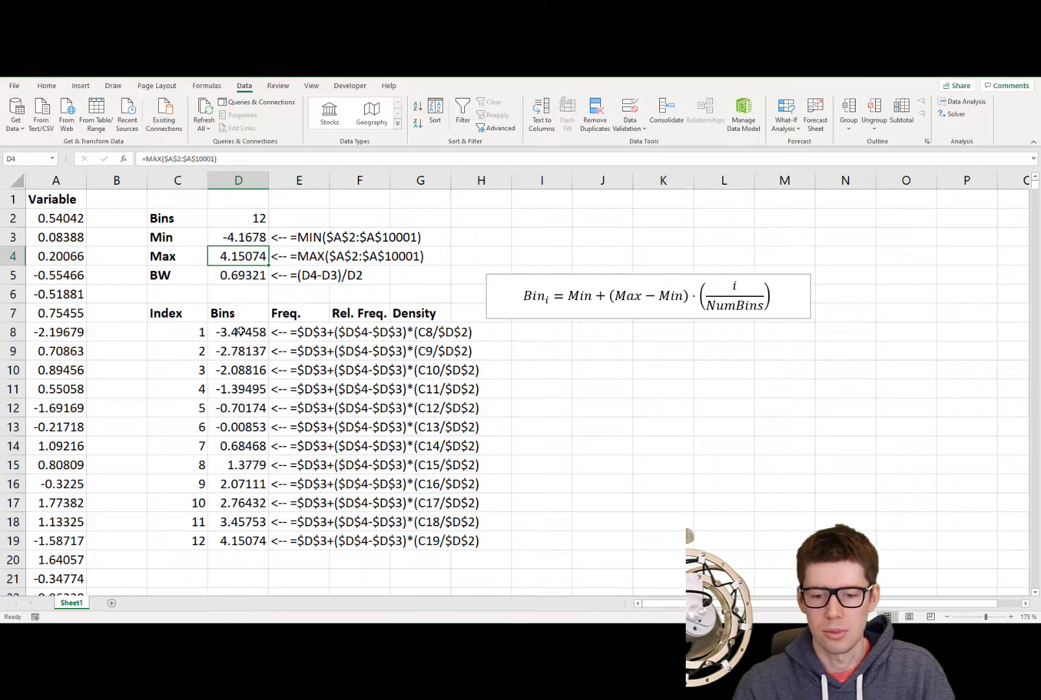
pyautogui.click(231, 544)
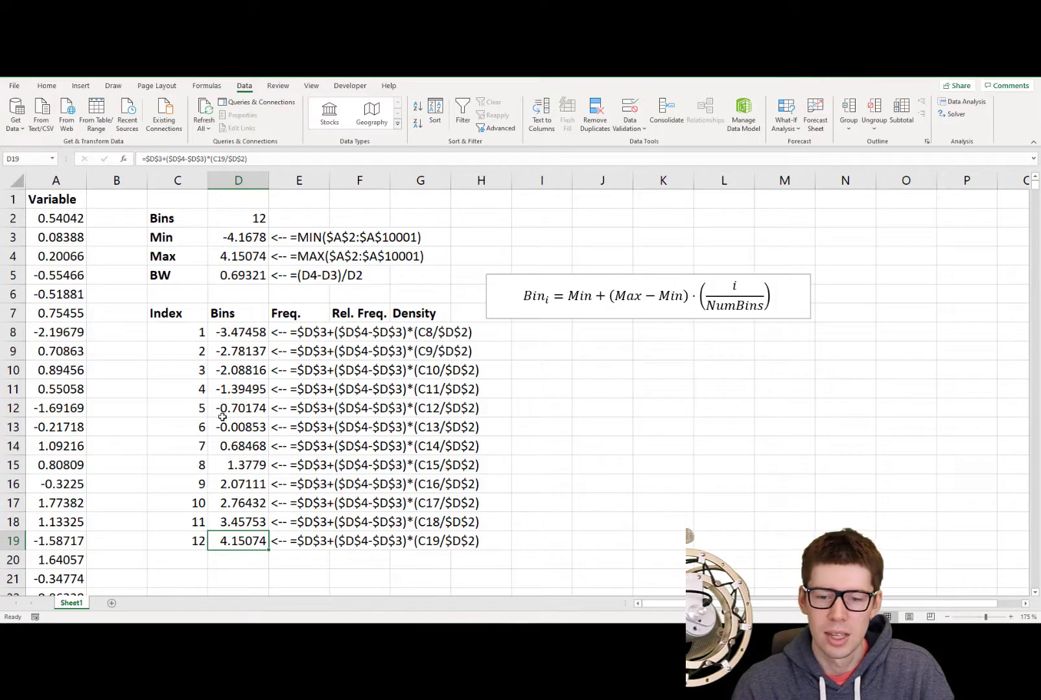
# Run Histogram with Input Range $A$2:$A$10001 and Bin Range $D$8:$D$19 onto a new worksheet.
pyautogui.press('Left')
pyautogui.press('Left')
pyautogui.press('Left')
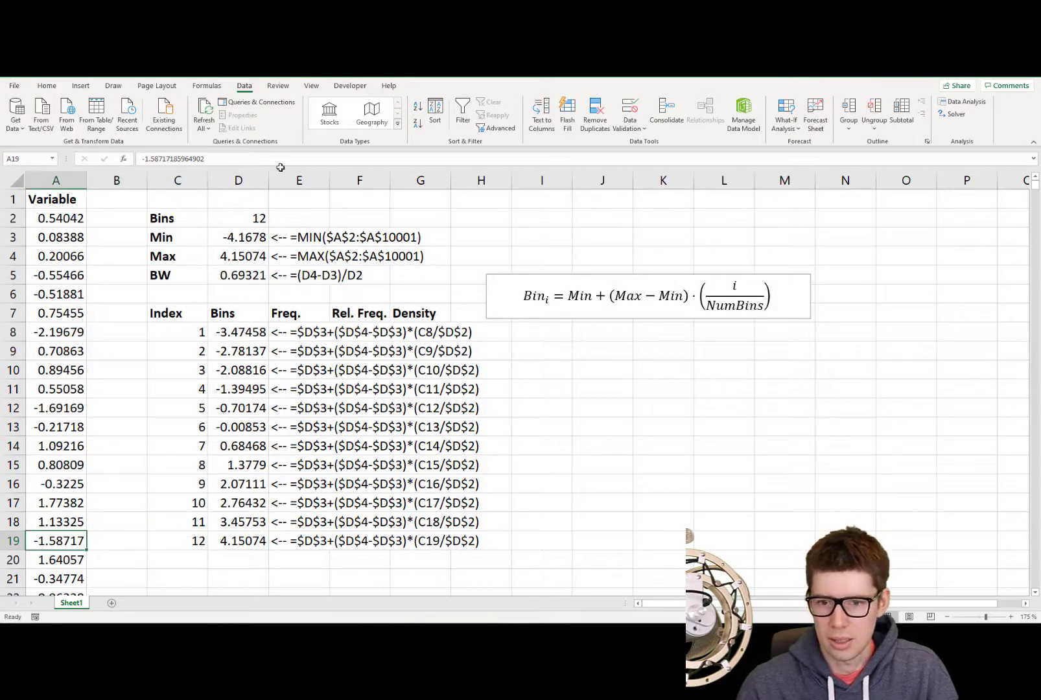
pyautogui.click(967, 103)
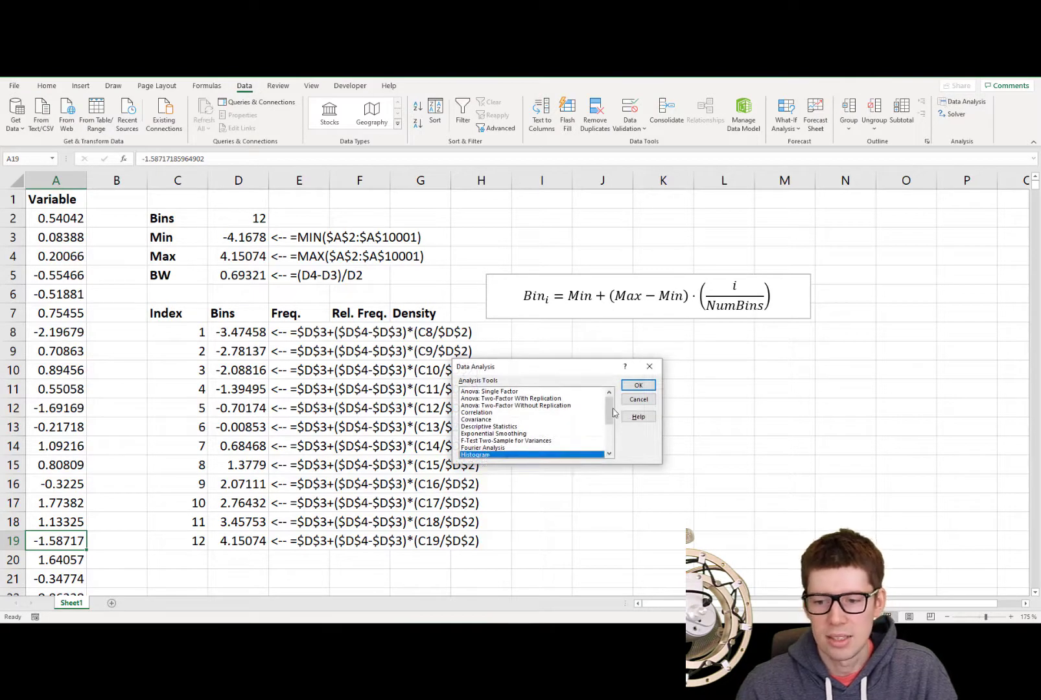
pyautogui.click(638, 385)
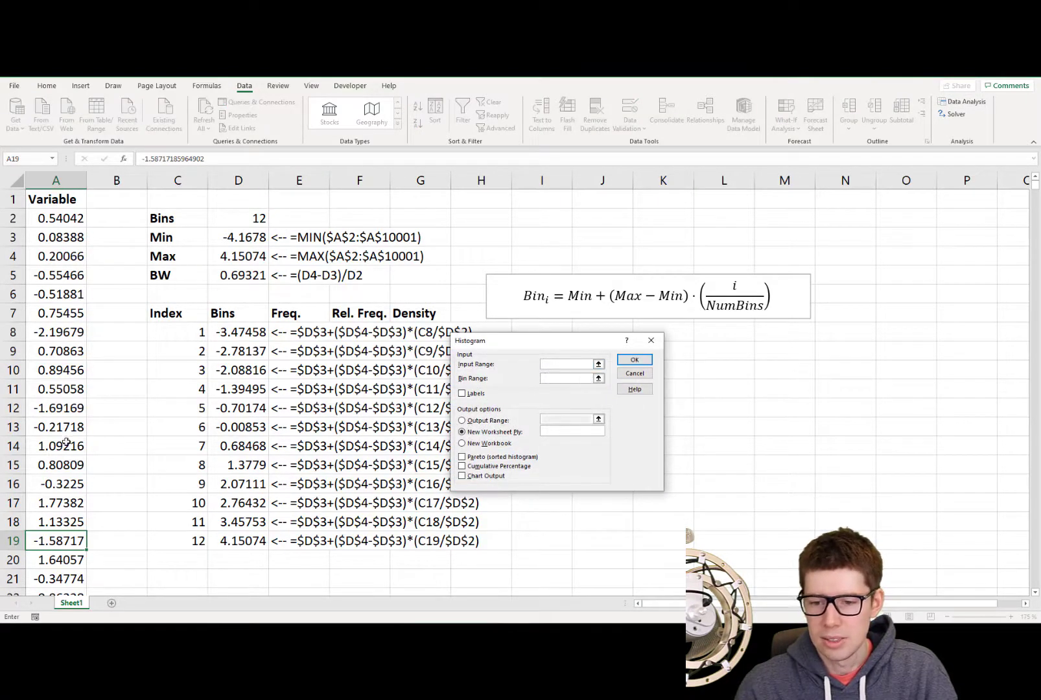
pyautogui.write('$A$2:')
pyautogui.hotkey('ctrl', 'Down')
pyautogui.press('Down')
pyautogui.press('Up')
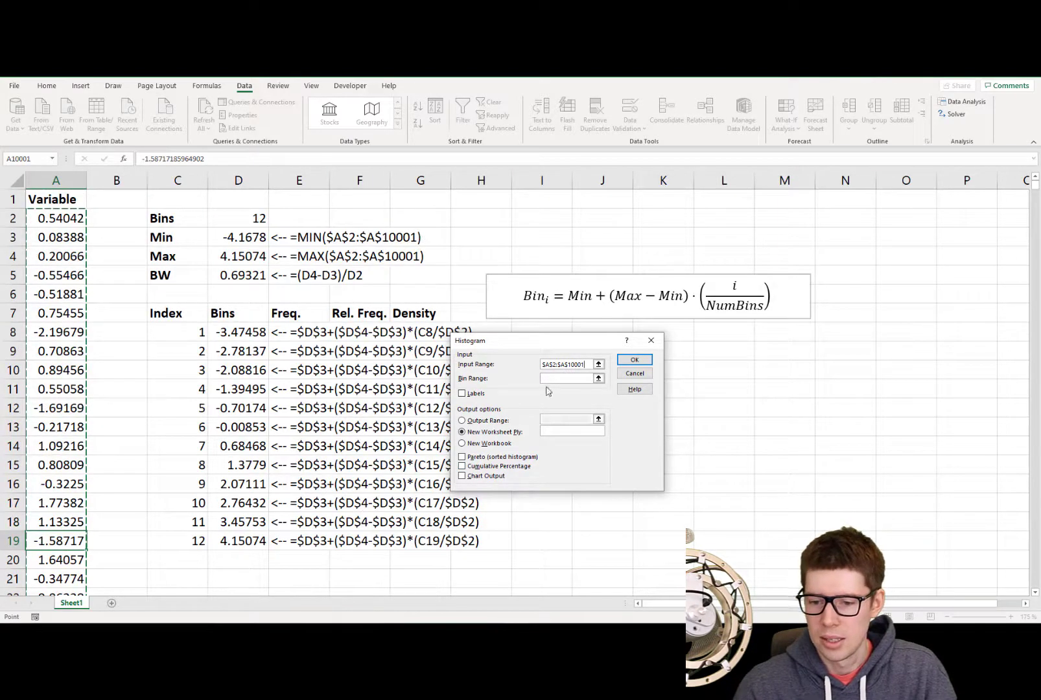
pyautogui.click(558, 378)
pyautogui.click(241, 542)
pyautogui.moveTo(241, 542); pyautogui.dragTo(225, 336)
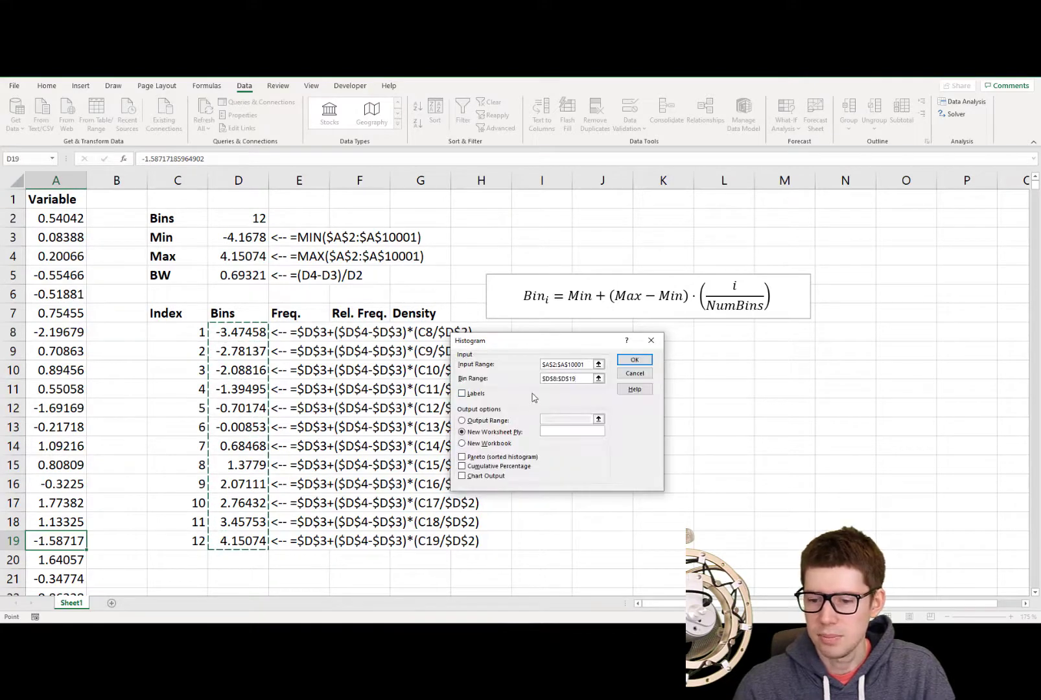
pyautogui.click(635, 360)
# Zoom in on Sheet2's Bin/Frequency output, peaking at 2559, then deselect the table.
pyautogui.scroll(5, 160, 261)
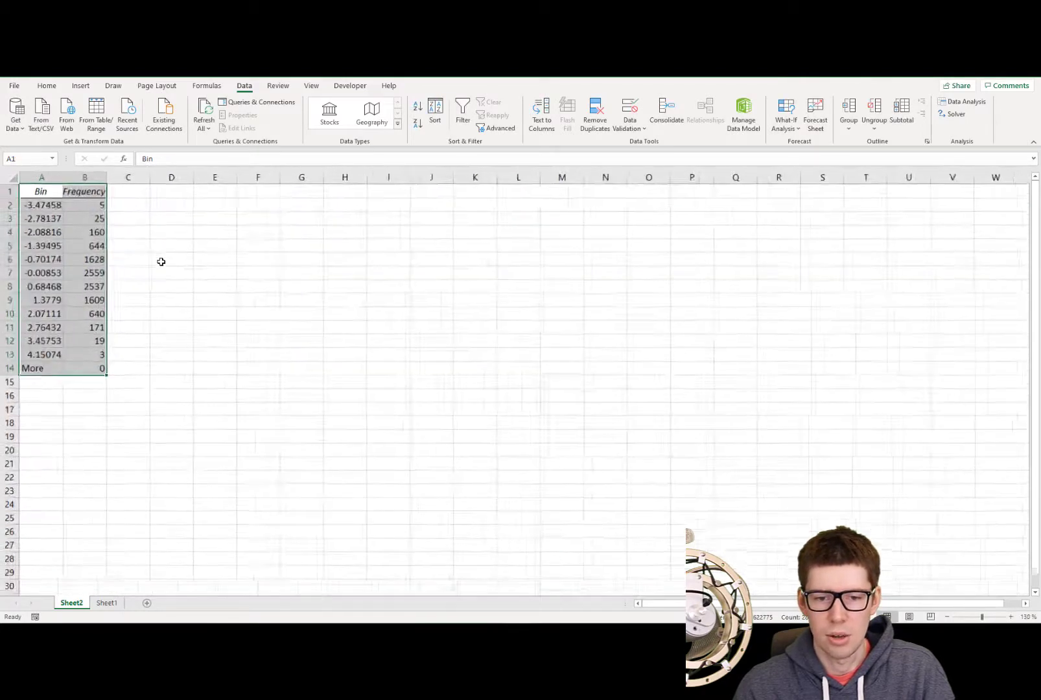
pyautogui.scroll(3, 160, 261)
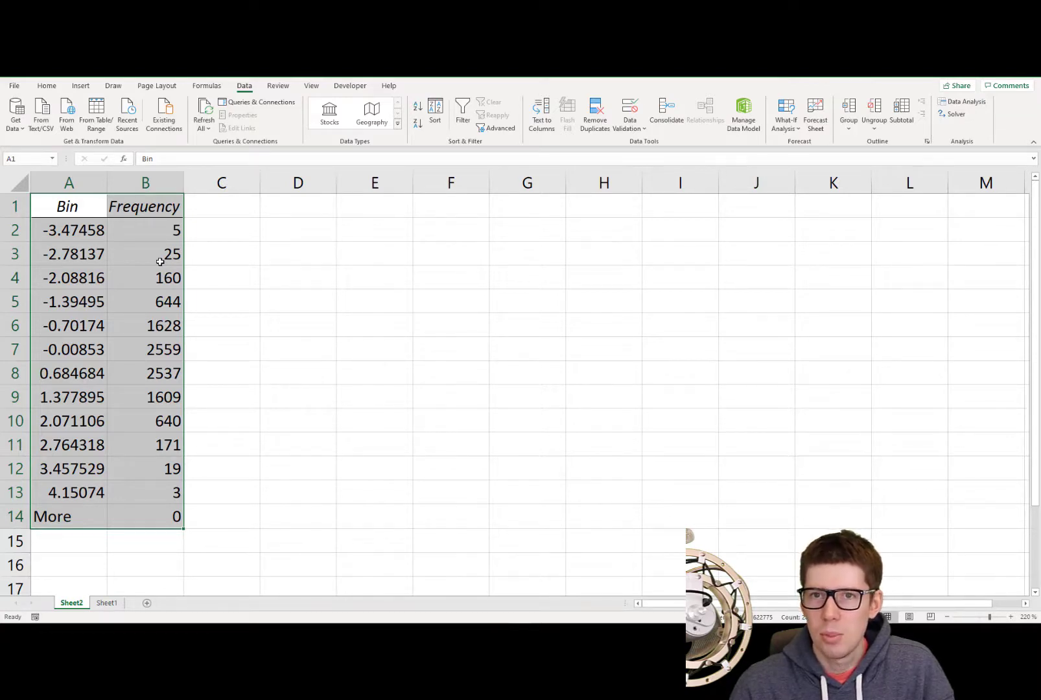
pyautogui.click(249, 269)
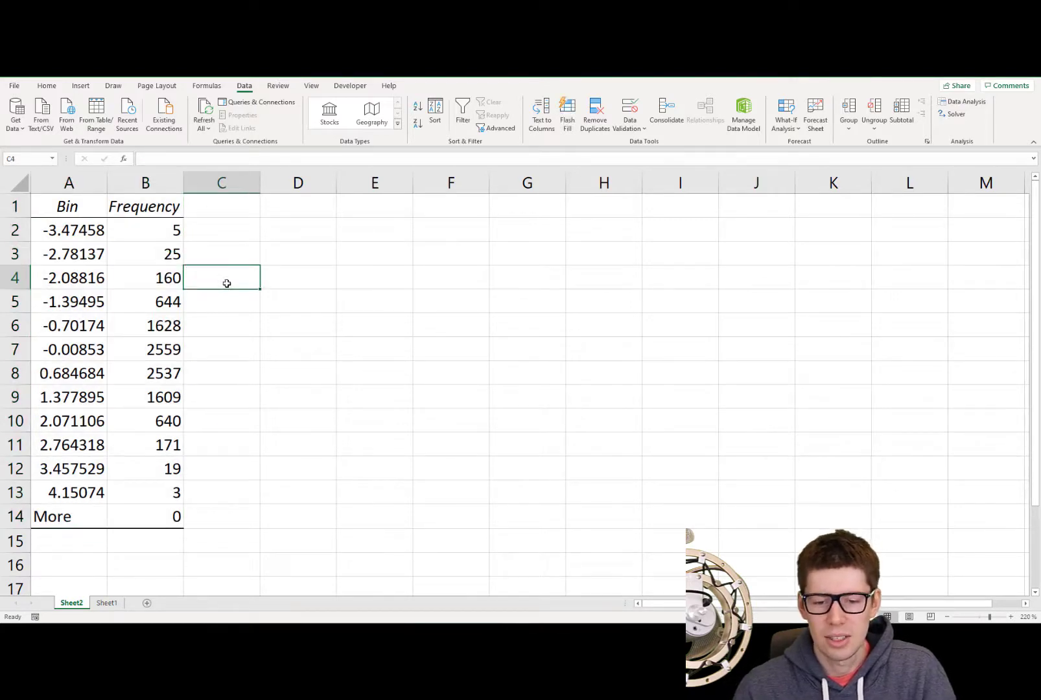
# Copy the bin width from Sheet1 D5 and paste it as a value into Sheet2 C2:C14.
pyautogui.click(107, 604)
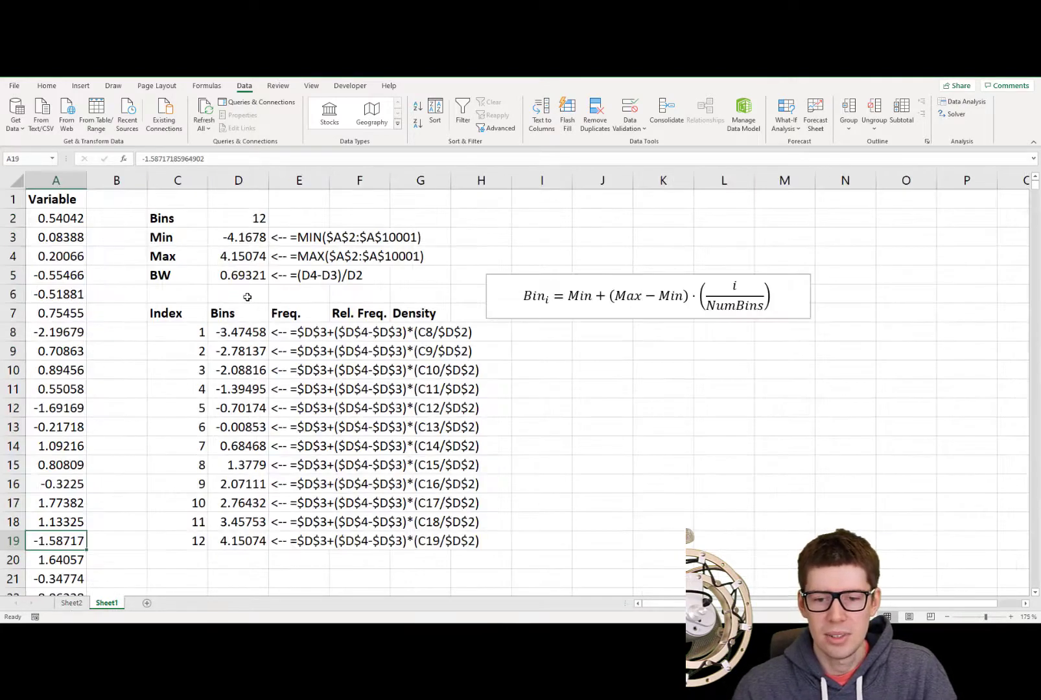
pyautogui.click(232, 275)
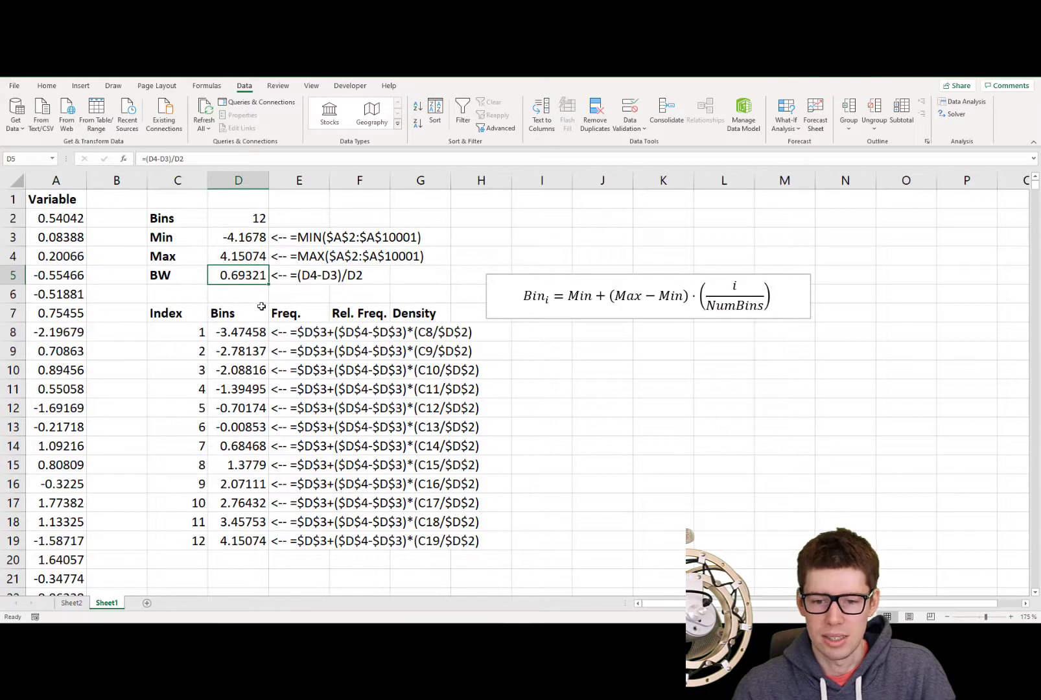
pyautogui.hotkey('ctrl', 'c')
pyautogui.hotkey('ctrl', 'pageup')
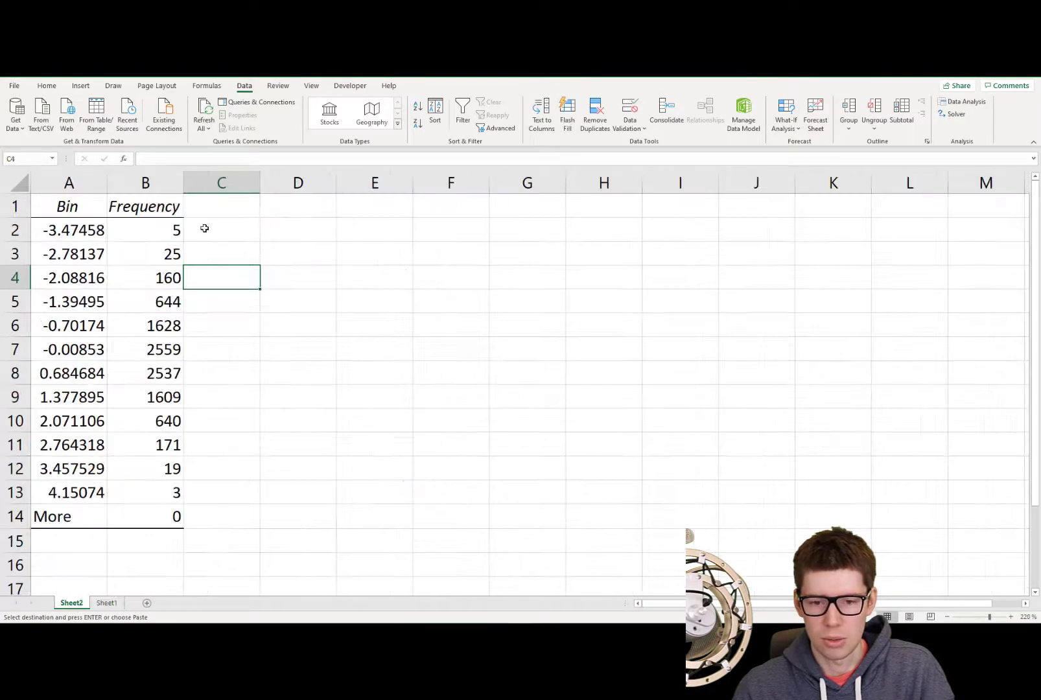
pyautogui.click(205, 229)
pyautogui.hotkey('alt', 'h')
pyautogui.press('v')
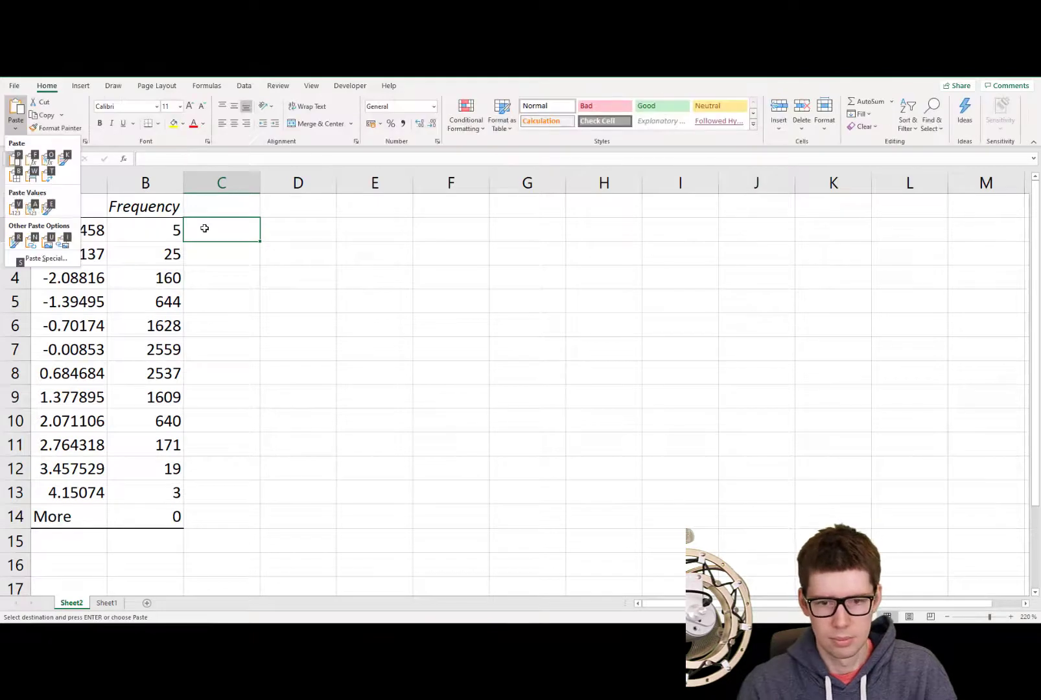
pyautogui.press('v')
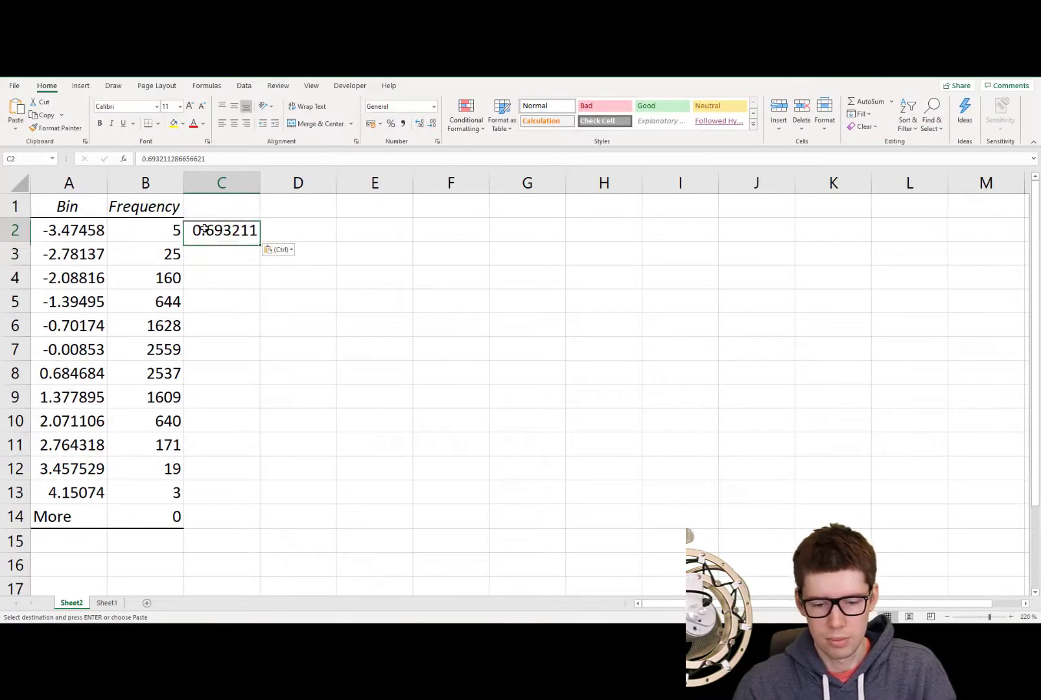
pyautogui.press('Down')
pyautogui.press('Left')
pyautogui.hotkey('ctrl', 'Down')
pyautogui.press('Right')
pyautogui.write('*')
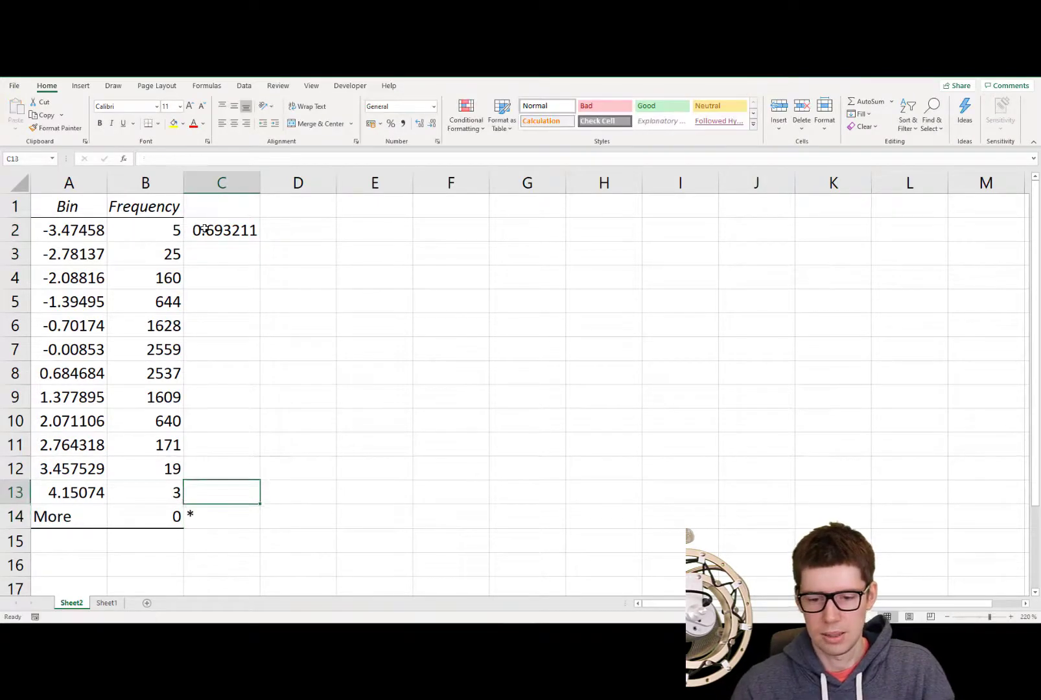
pyautogui.hotkey('ctrl', 'Up')
pyautogui.hotkey('ctrl', 'shift', 'Down')
pyautogui.press('F2')
pyautogui.hotkey('ctrl', 'Return')
# Enter =B2*C2 in D2 and fill the product formula down to D14.
pyautogui.press('Right')
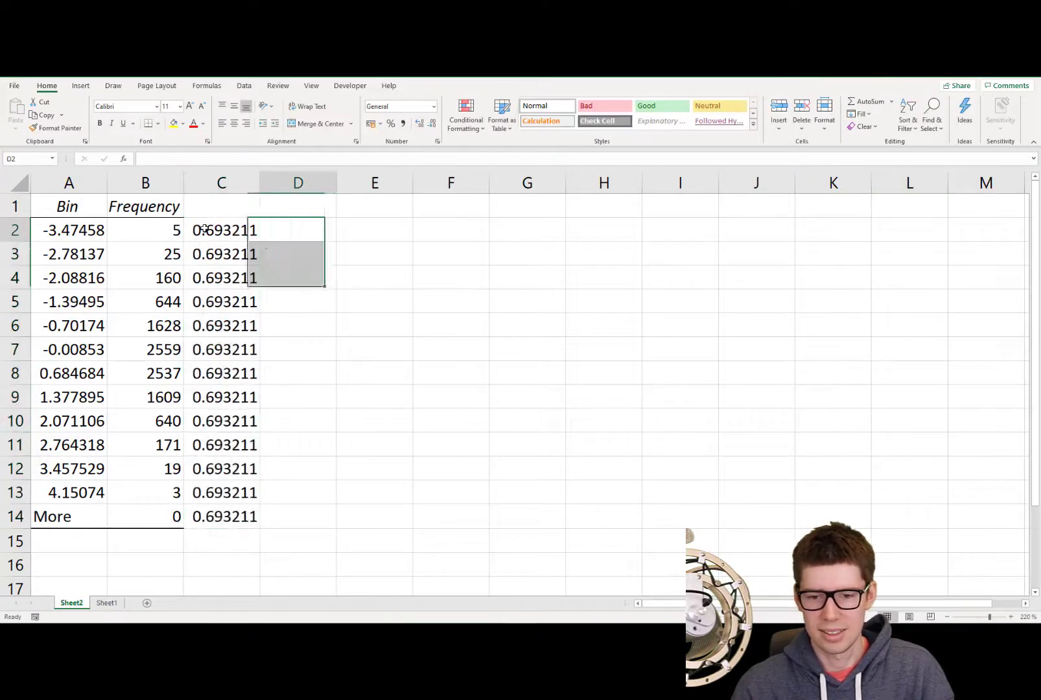
pyautogui.write('=')
pyautogui.press('Left')
pyautogui.press('Left')
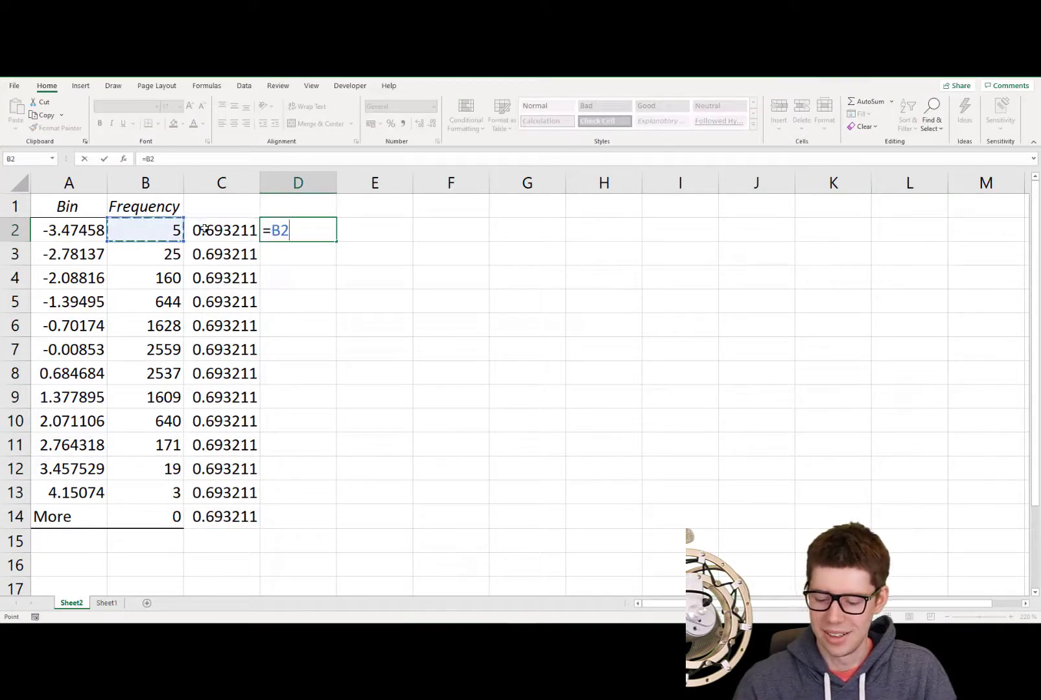
pyautogui.write('*')
pyautogui.press('Left')
pyautogui.press('Return')
pyautogui.press('Left')
pyautogui.hotkey('ctrl', 'Down')
pyautogui.press('Right')
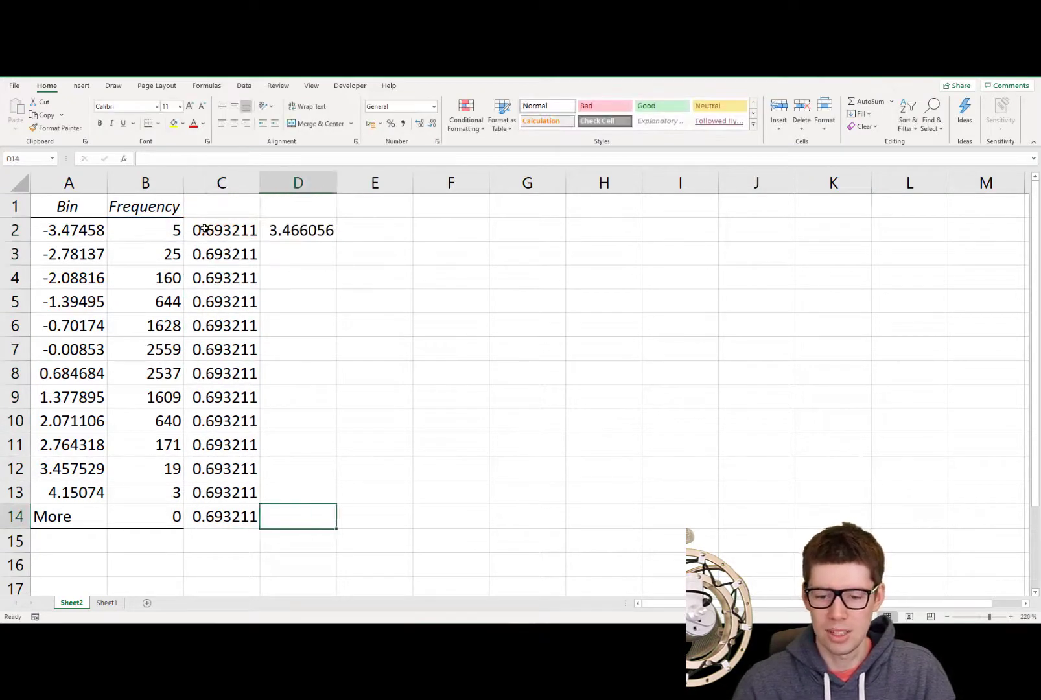
pyautogui.write('*')
pyautogui.hotkey('ctrl', 'Up')
pyautogui.hotkey('ctrl', 'shift', 'Down')
pyautogui.press('F2')
pyautogui.hotkey('ctrl', 'Return')
# Label F2 'Sum' and enter =SUM(D2:D14) in G2, giving 6932.113.
pyautogui.press('Down')
pyautogui.press('Right')
pyautogui.press('Right')
pyautogui.press('Up')
pyautogui.write('Sum')
pyautogui.press('Tab')
pyautogui.write('=sum')
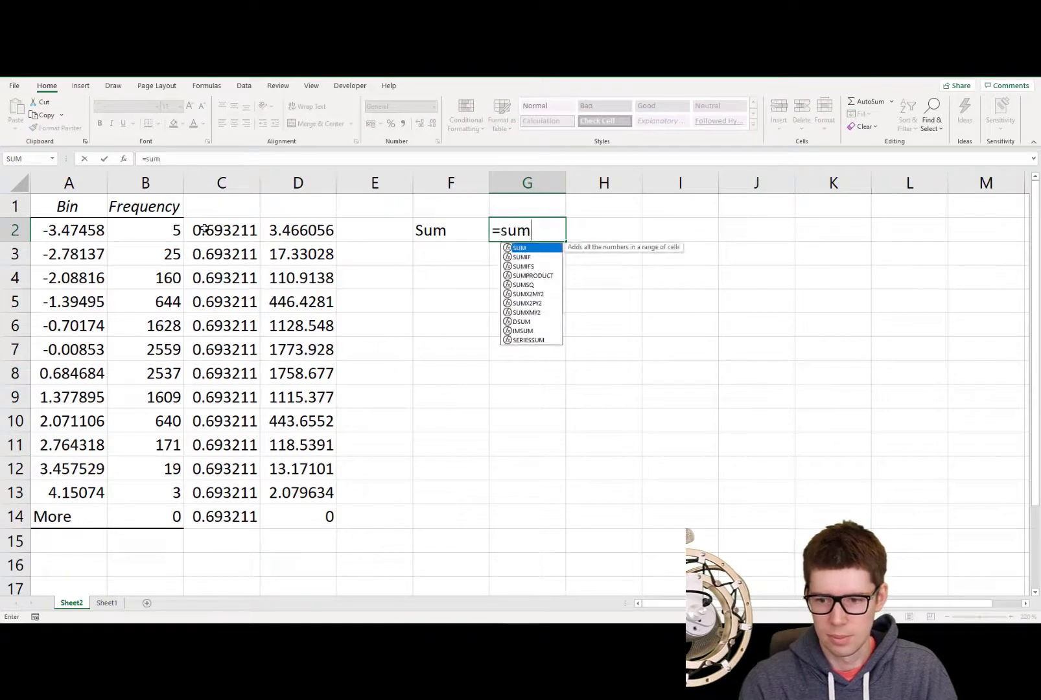
pyautogui.press('Tab')
pyautogui.press('Left')
pyautogui.press('Left')
pyautogui.press('Left')
pyautogui.hotkey('ctrl', 'shift', 'Down')
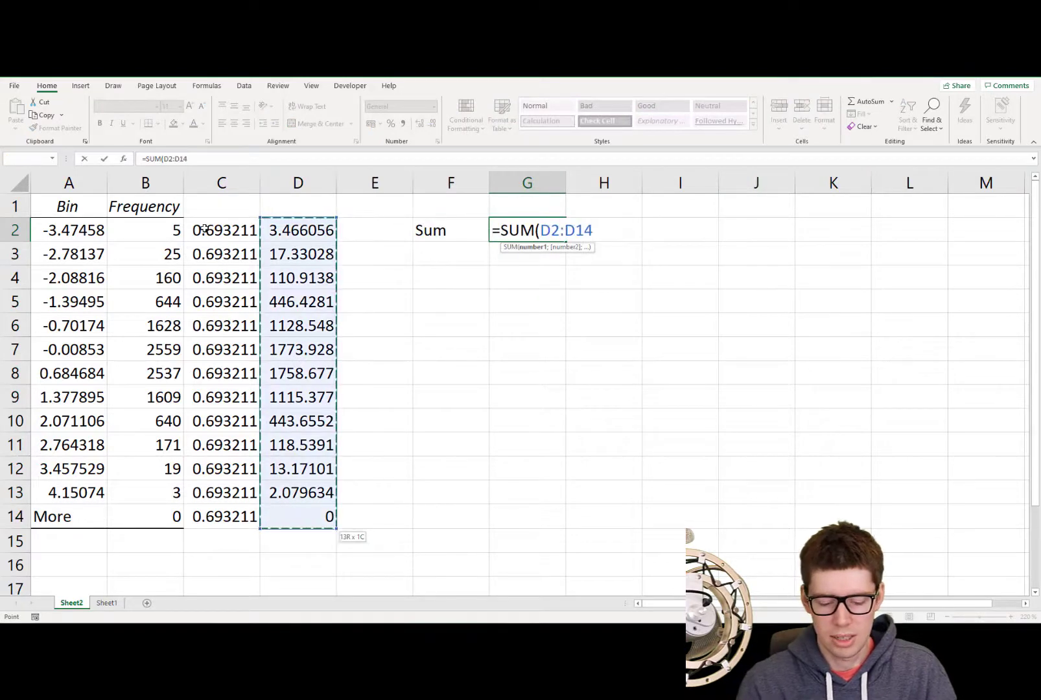
pyautogui.press('Return')
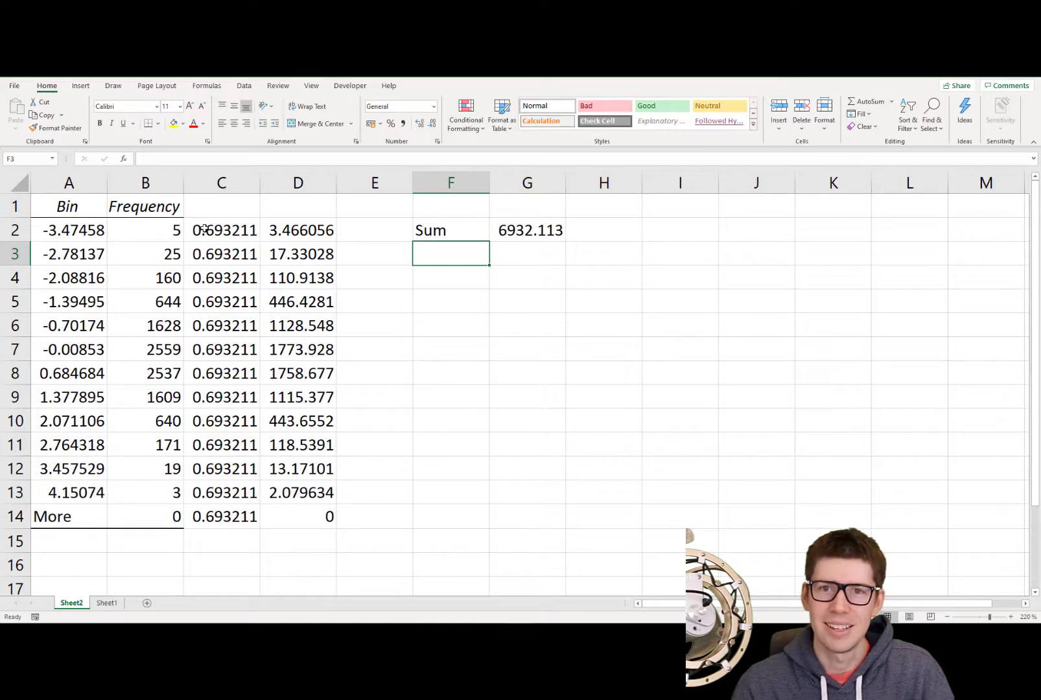
pyautogui.press('Right')
pyautogui.press('Up')
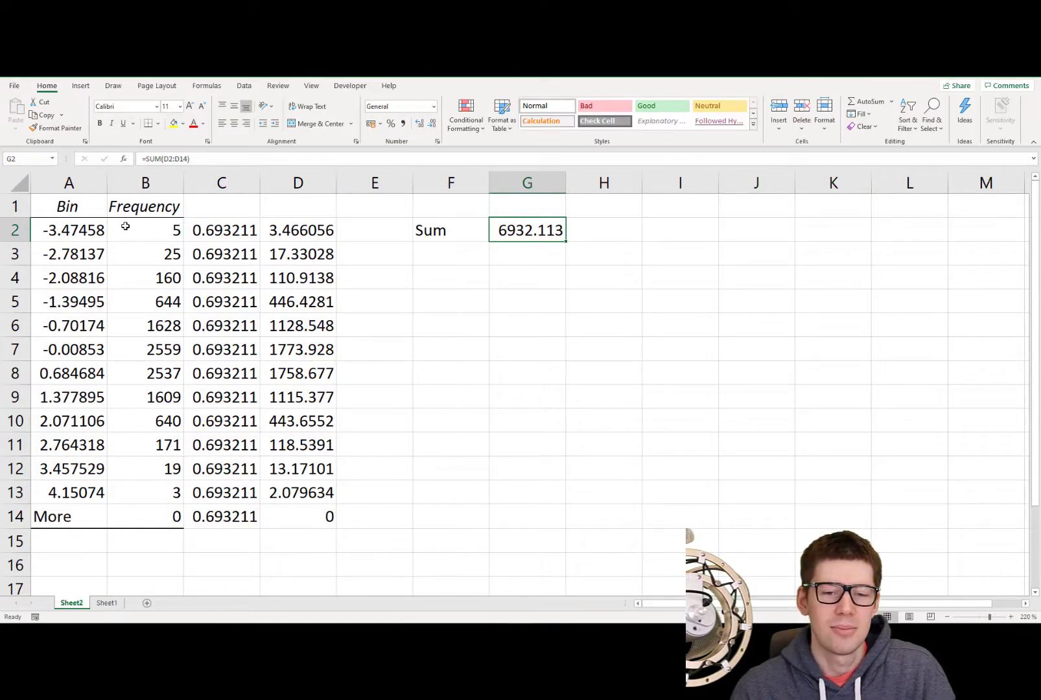
pyautogui.moveTo(128, 225); pyautogui.dragTo(156, 519)
# On Sheet1, copy E8's formula note into F8 and clear the old notes from E8:E19.
pyautogui.click(107, 602)
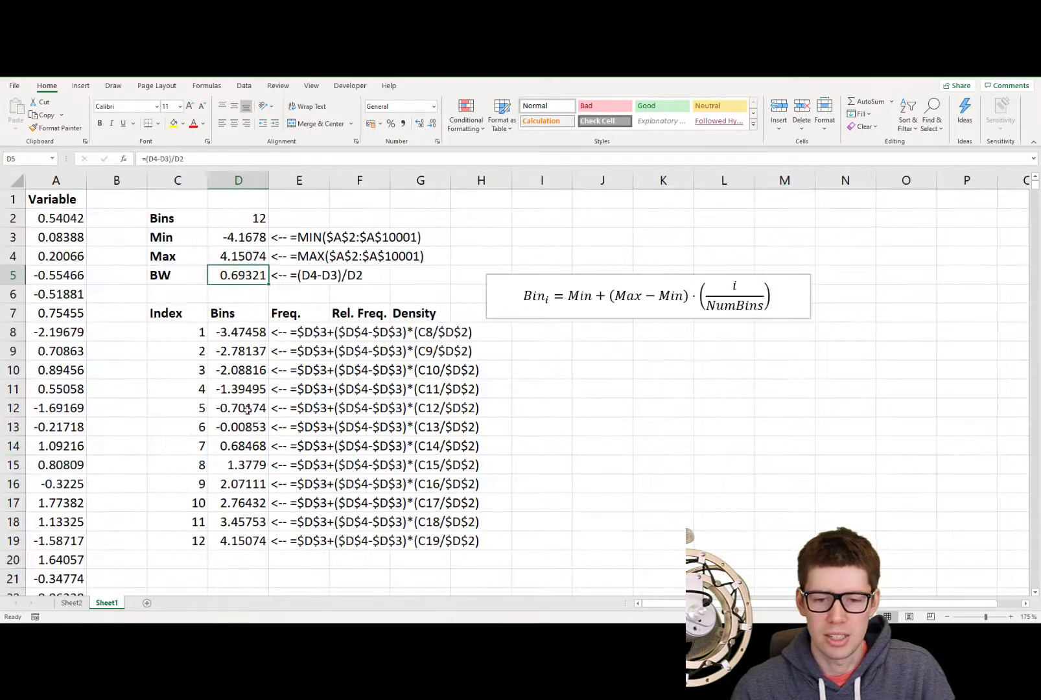
pyautogui.click(313, 384)
pyautogui.click(292, 330)
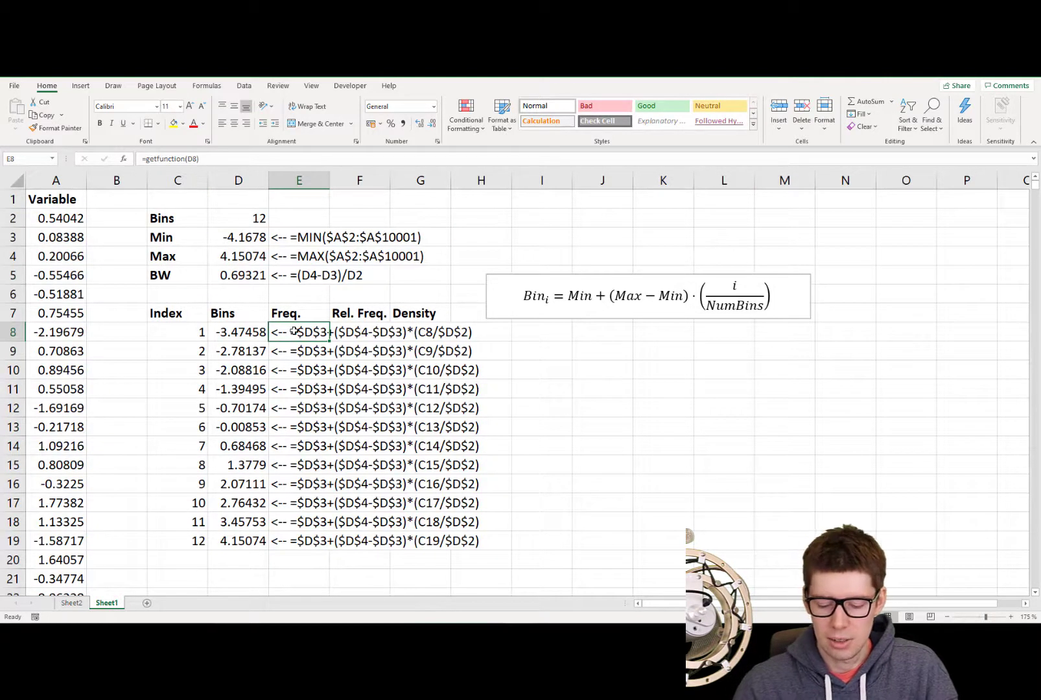
pyautogui.hotkey('shift', 'Right')
pyautogui.hotkey('ctrl', 'r')
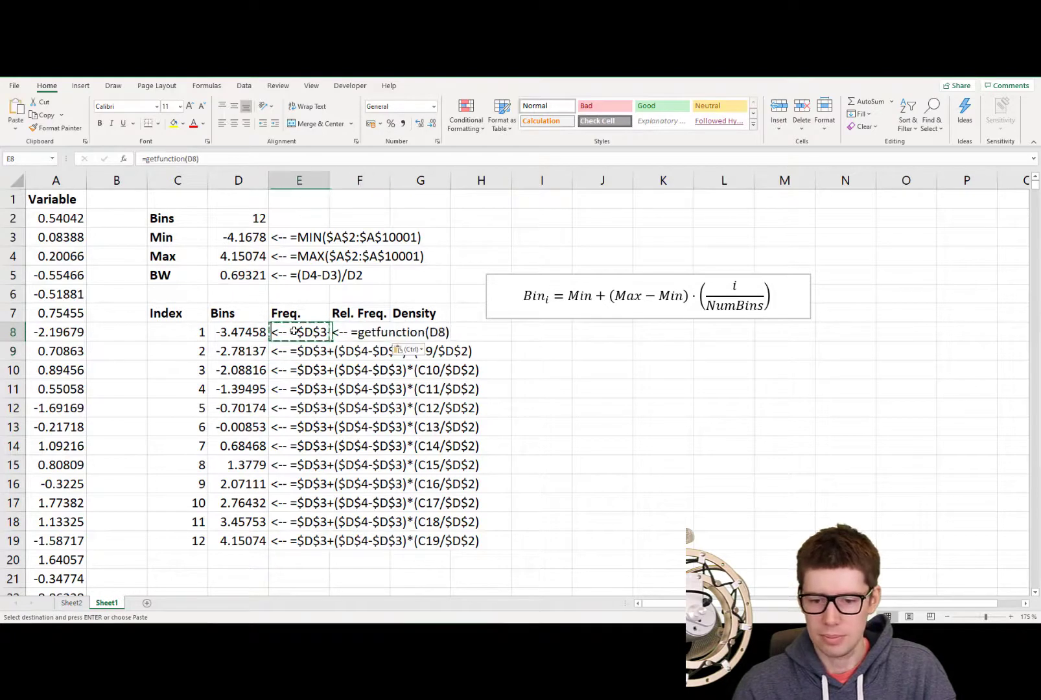
pyautogui.hotkey('ctrl', 'shift', 'Down')
pyautogui.press('Delete')
# Enter =COUNTIF($A$2:$A$10001;"<="&D8) in E8 to count values up to the first bin edge.
pyautogui.click(294, 330)
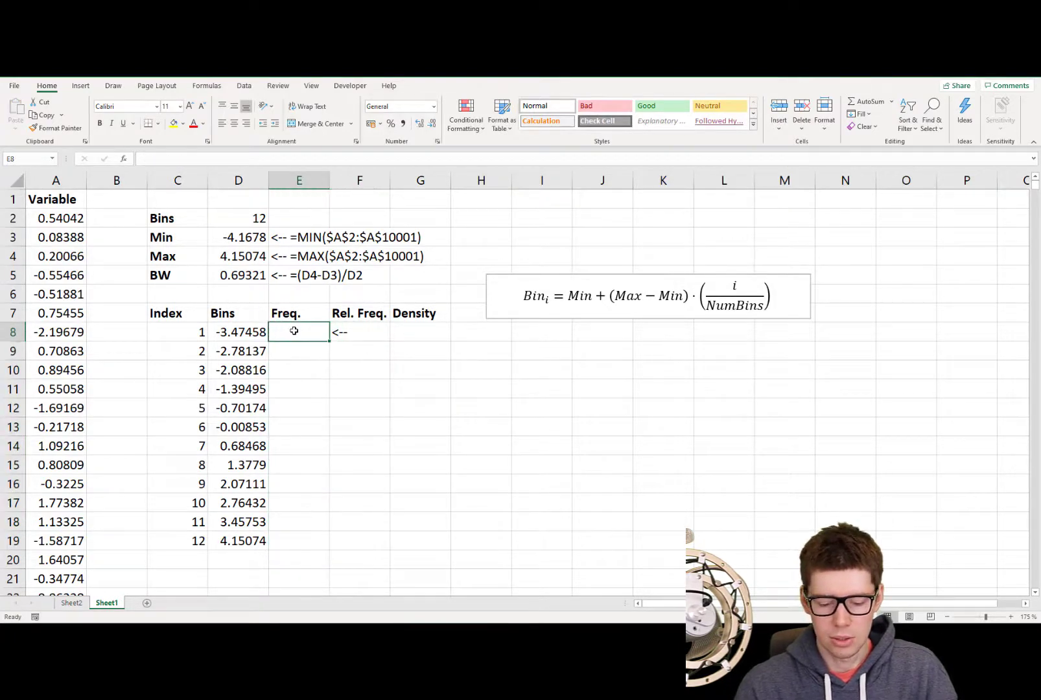
pyautogui.write('=')
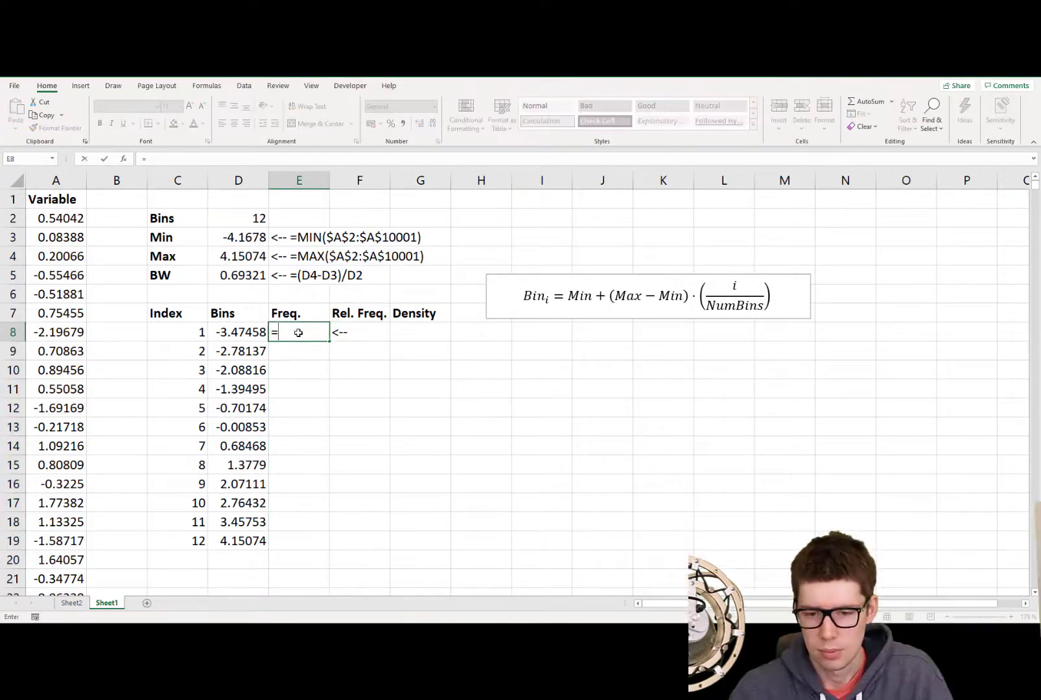
pyautogui.write('co')
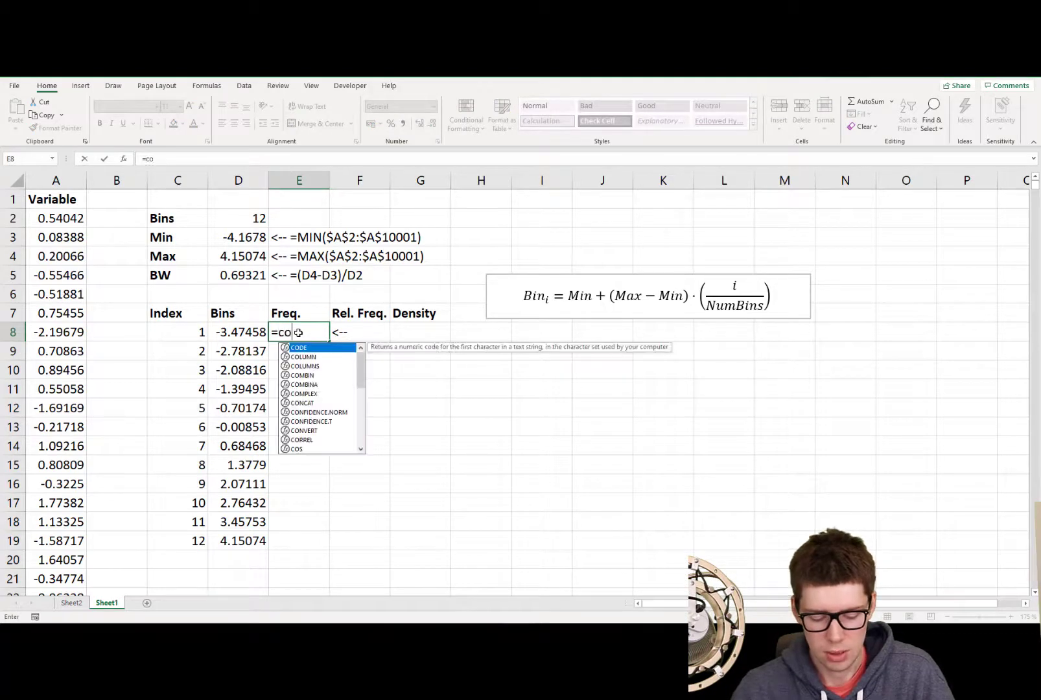
pyautogui.write('untif')
pyautogui.press('Tab')
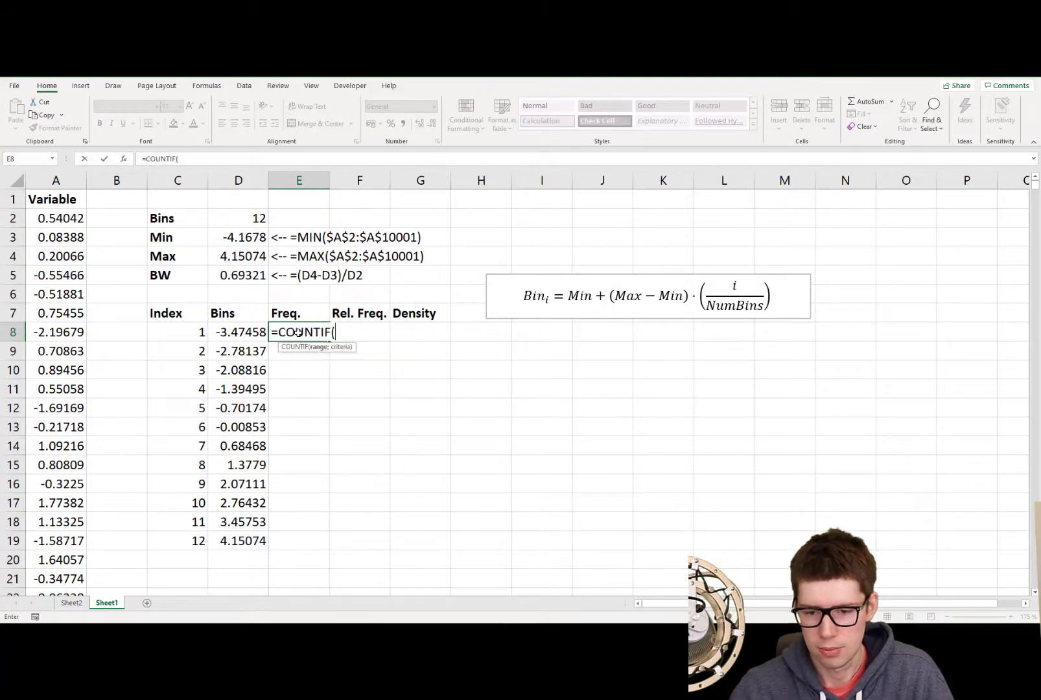
pyautogui.press('Left')
pyautogui.press('Left')
pyautogui.press('Left')
pyautogui.press('Left')
pyautogui.hotkey('ctrl', 'Down')
pyautogui.hotkey('ctrl', 'shift', 'Up')
pyautogui.hotkey('shift', 'Down')
pyautogui.press('F4')
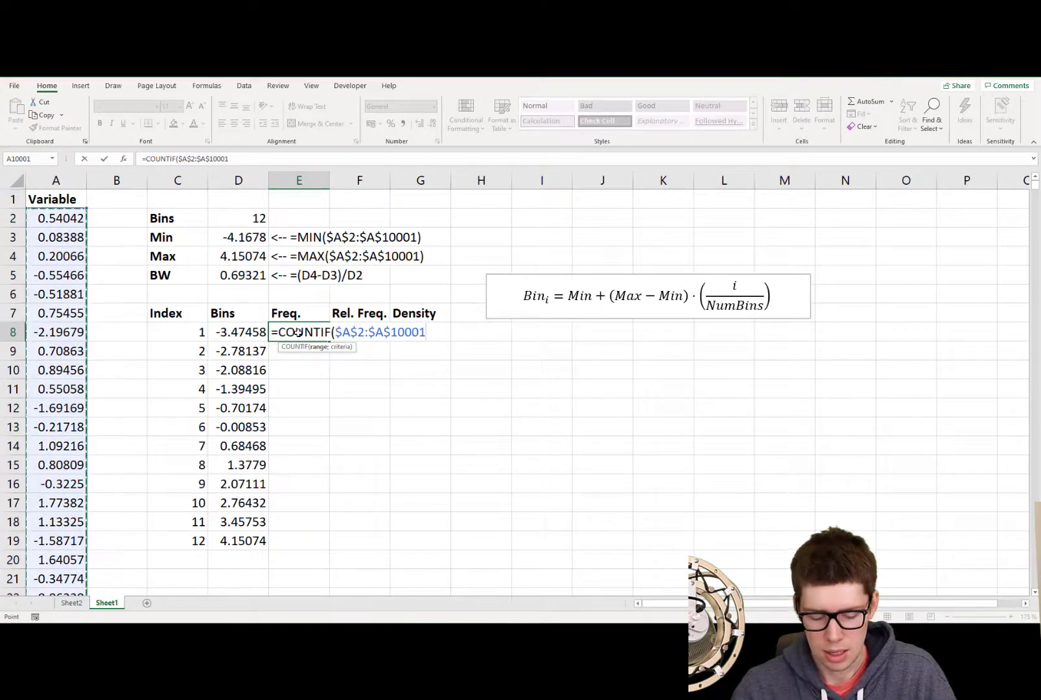
pyautogui.write(';')
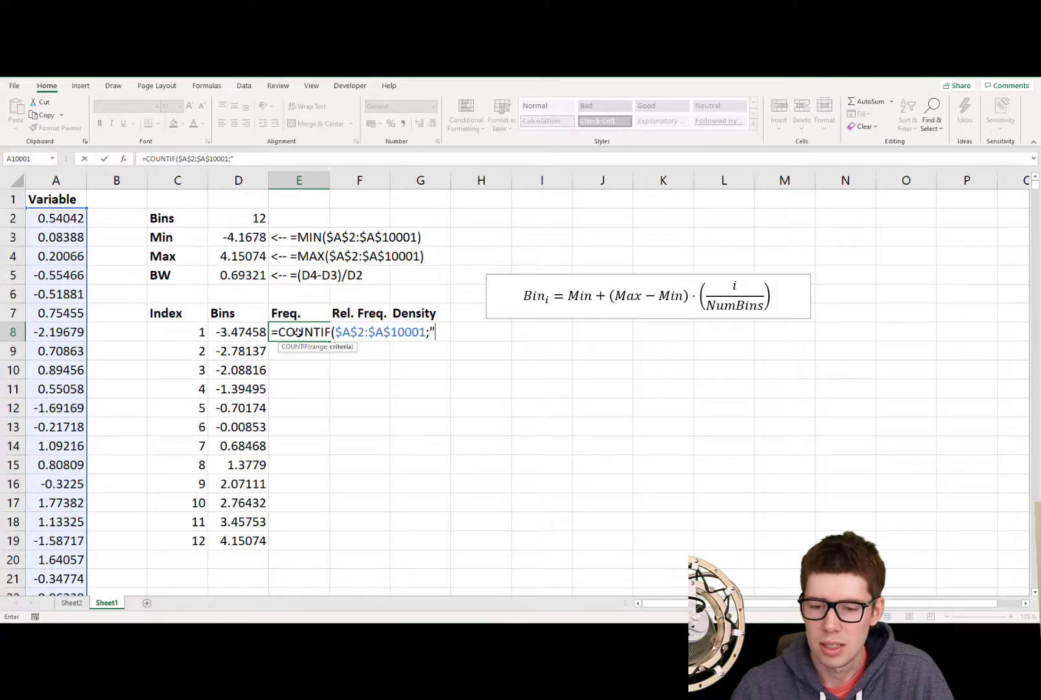
pyautogui.write('"<="')
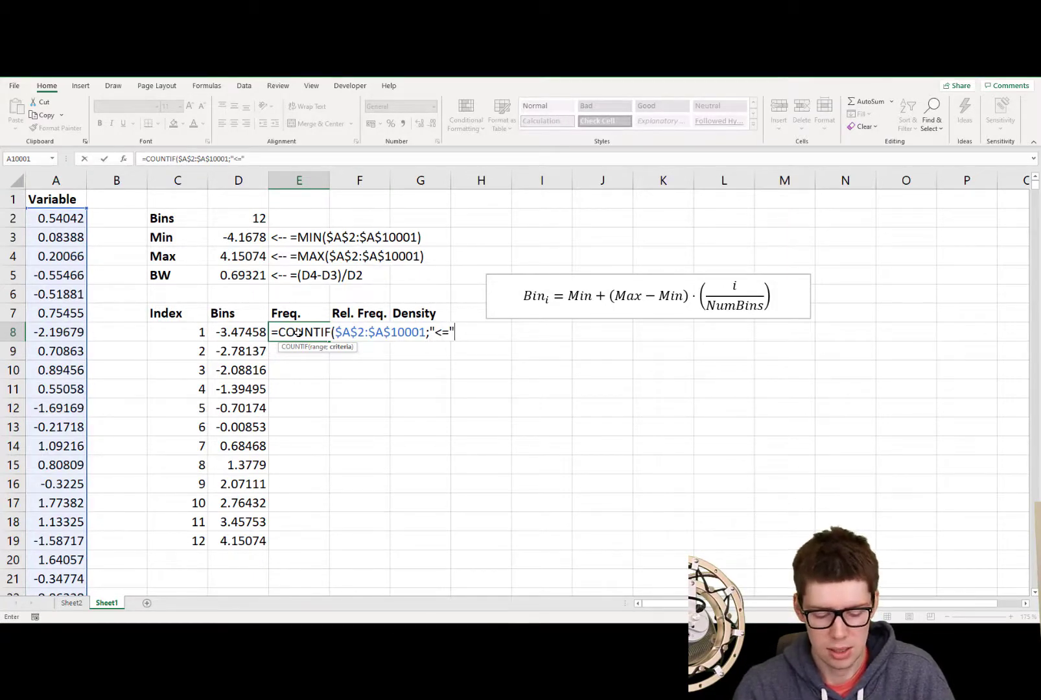
pyautogui.write('&')
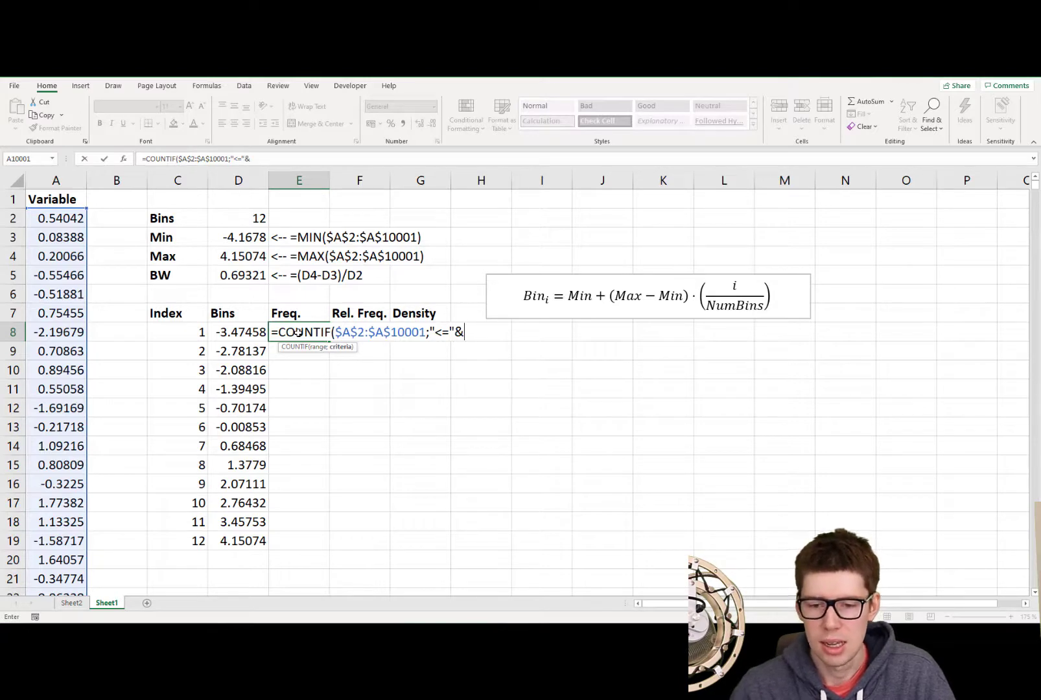
pyautogui.press('Left')
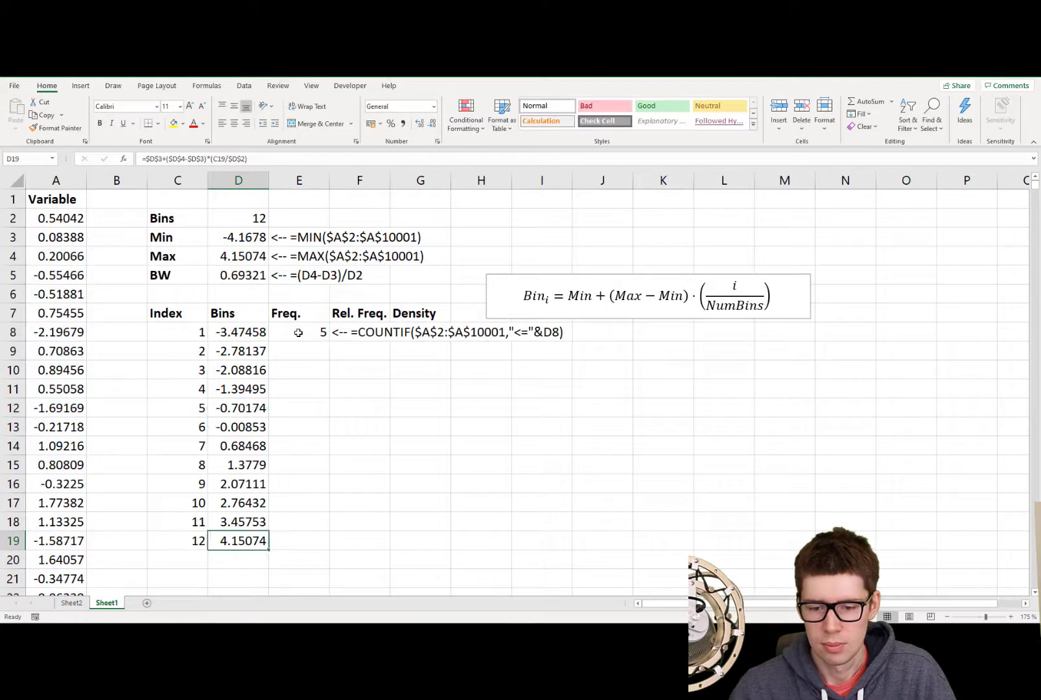
pyautogui.press('Right')
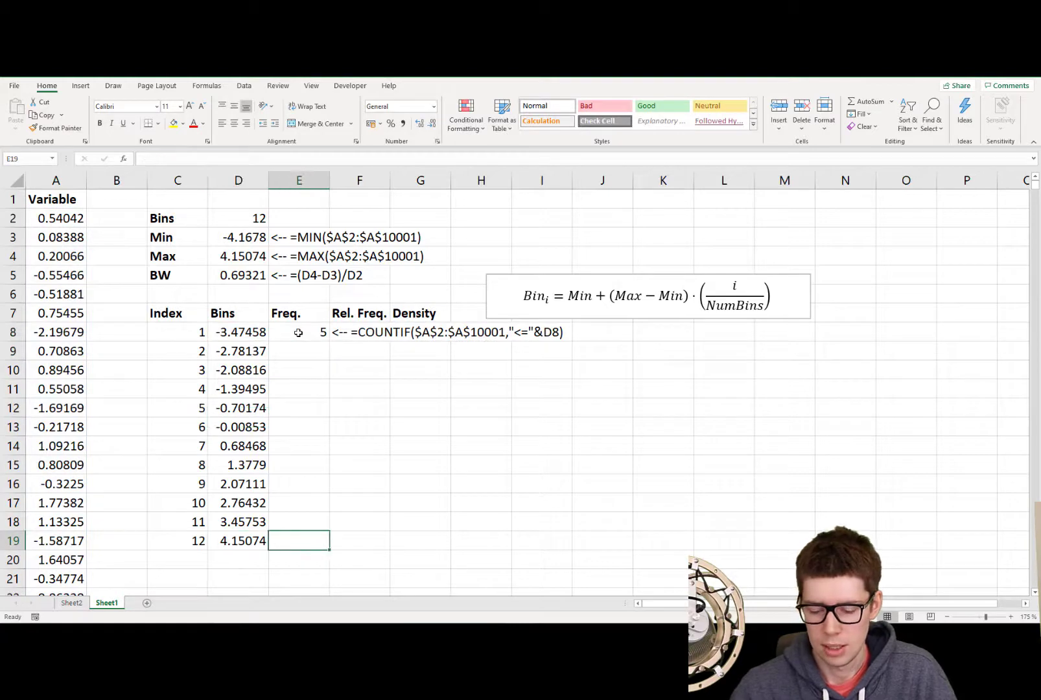
# Fill the cumulative COUNTIF count formula from E8 down through E19.
pyautogui.write('*')
pyautogui.click(299, 332)
pyautogui.hotkey('ctrl', 'shift', 'Down')
pyautogui.press('F2')
pyautogui.hotkey('ctrl', 'Return')
pyautogui.press('Down')
pyautogui.hotkey('ctrl', 'Down')
pyautogui.press('Left')
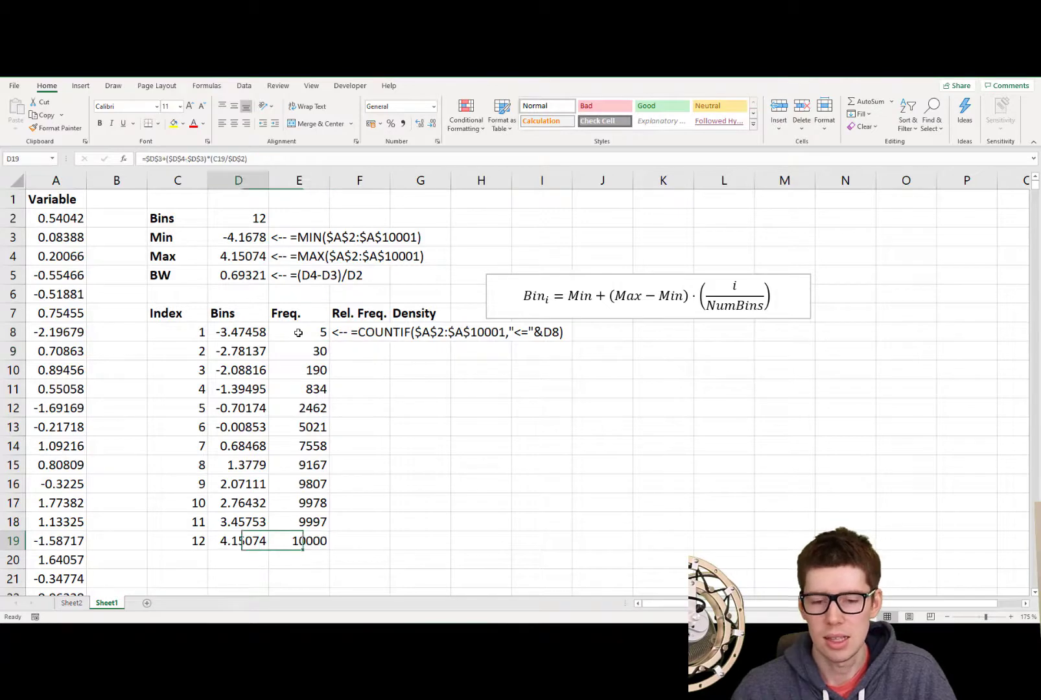
pyautogui.hotkey('ctrl', 'Left')
pyautogui.hotkey('ctrl', 'Left')
pyautogui.hotkey('ctrl', 'Down')
pyautogui.hotkey('ctrl', 'shift', 'Up')
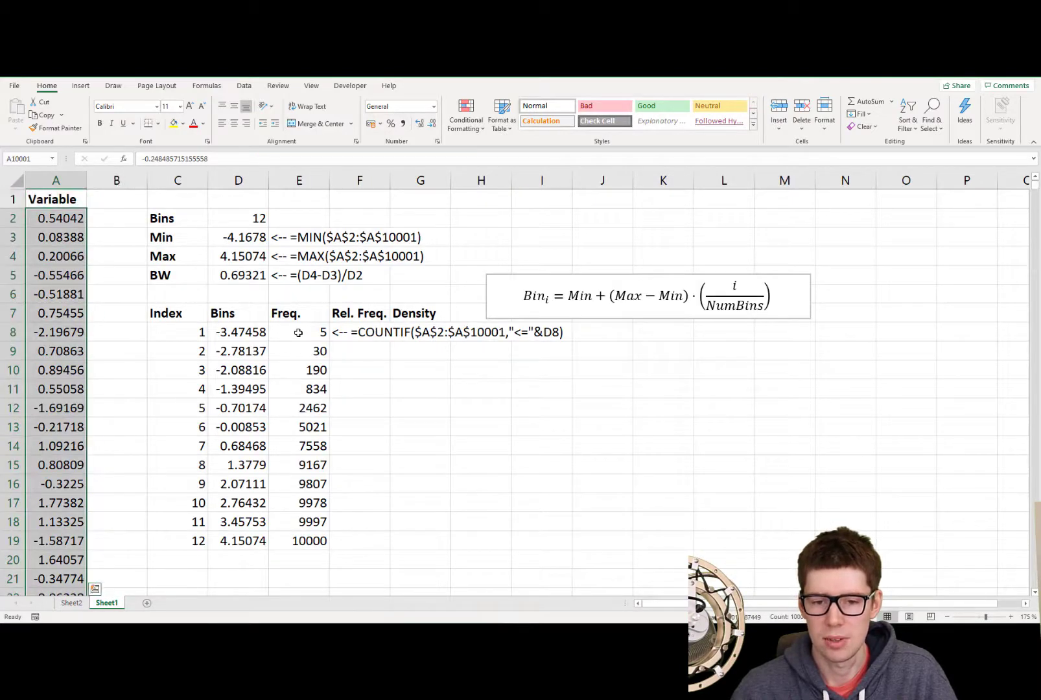
# Make E9 subtract the previous bin's cumulative COUNTIF from its own count.
pyautogui.click(314, 366)
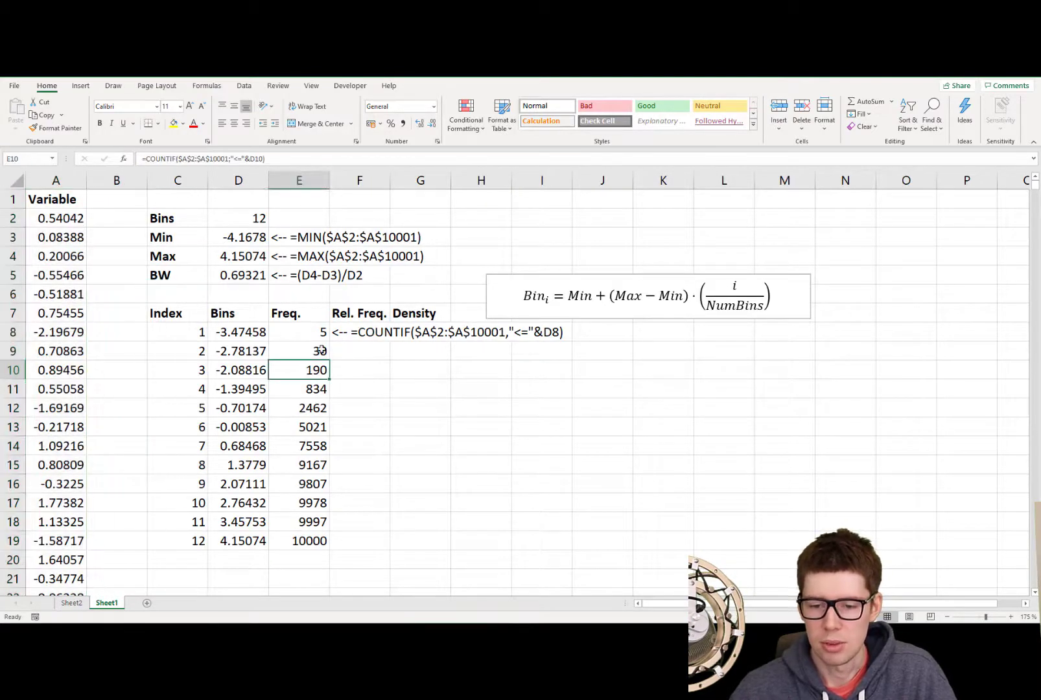
pyautogui.click(322, 350)
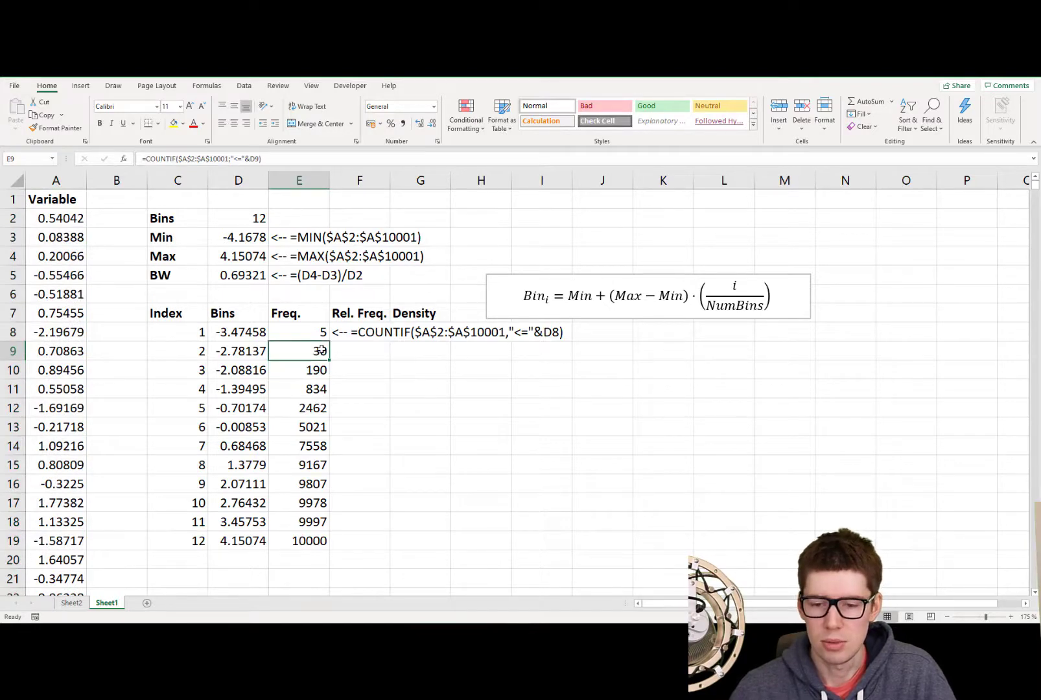
pyautogui.press('Up')
pyautogui.press('F2')
pyautogui.hotkey('ctrl', 'shift', 'Left')
pyautogui.hotkey('ctrl', 'shift', 'Left')
pyautogui.hotkey('ctrl', 'shift', 'Left')
pyautogui.hotkey('ctrl', 'shift', 'Left')
pyautogui.hotkey('ctrl', 'shift', 'Left')
pyautogui.hotkey('ctrl', 'shift', 'Left')
pyautogui.hotkey('ctrl', 'shift', 'Left')
pyautogui.hotkey('ctrl', 'shift', 'Left')
pyautogui.hotkey('ctrl', 'shift', 'Left')
pyautogui.hotkey('ctrl', 'shift', 'Left')
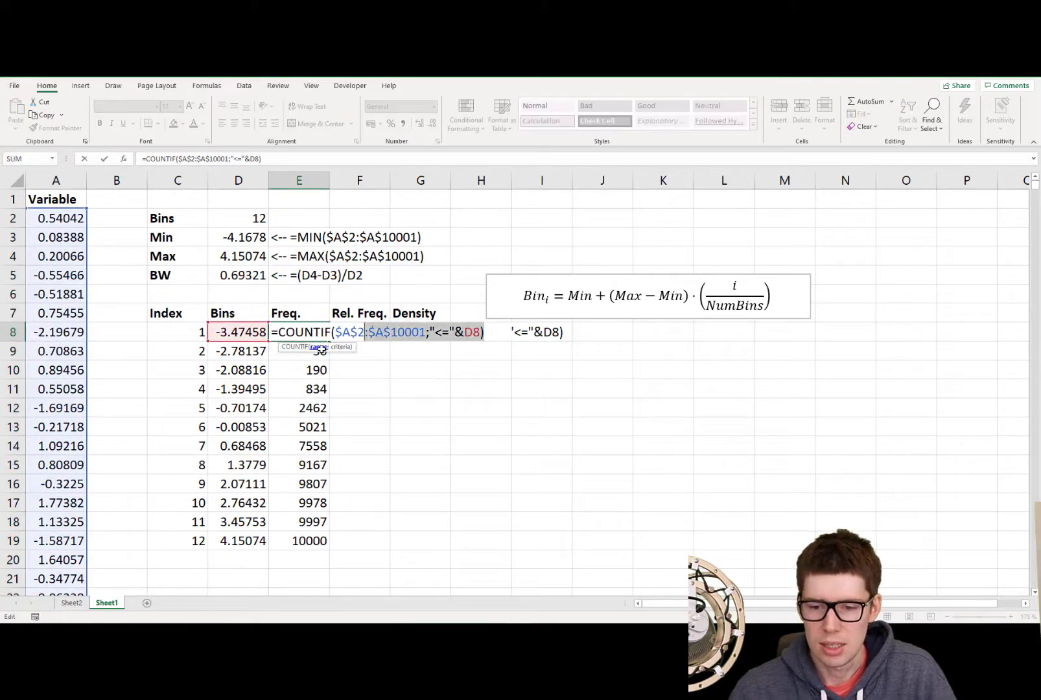
pyautogui.hotkey('ctrl', 'c')
pyautogui.press('Return')
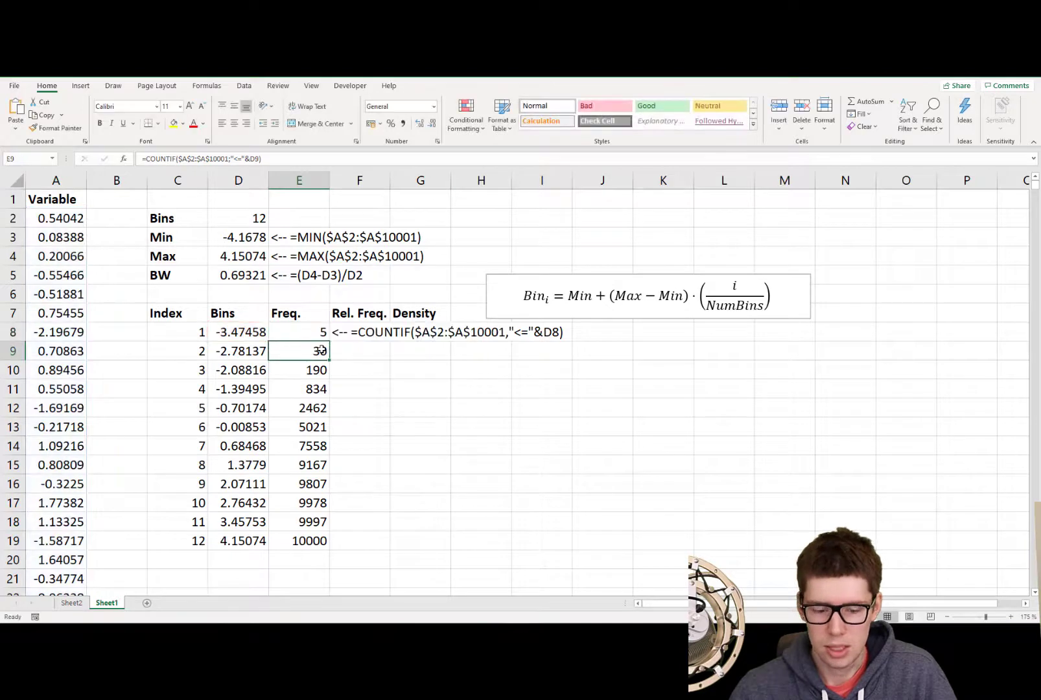
pyautogui.press('F2')
pyautogui.write('-')
pyautogui.hotkey('ctrl', 'v')
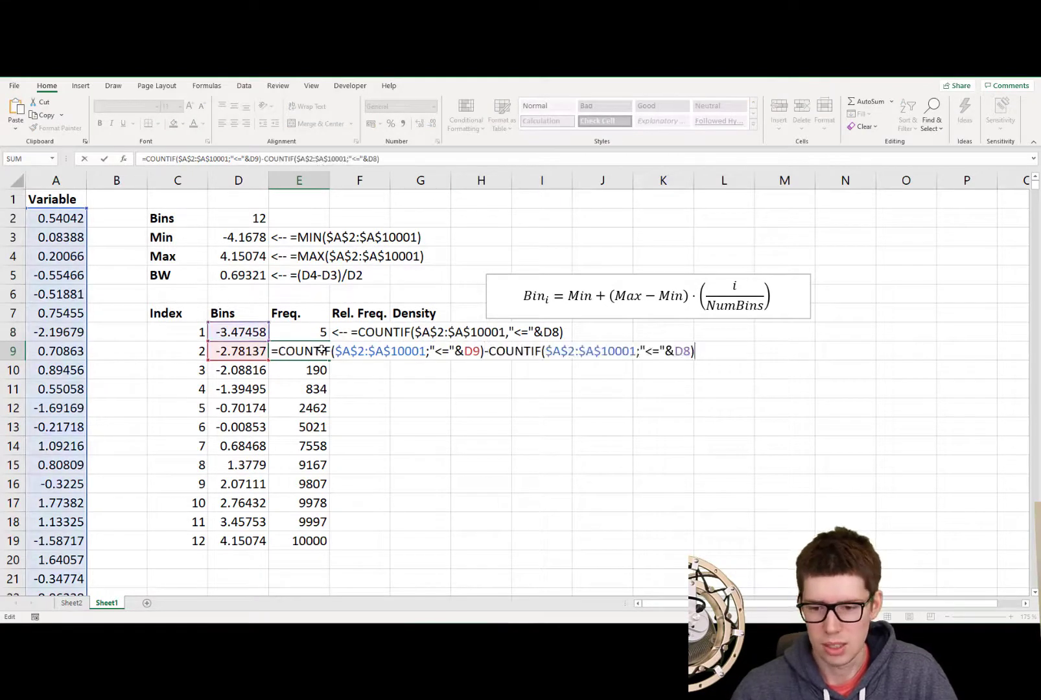
pyautogui.press('Return')
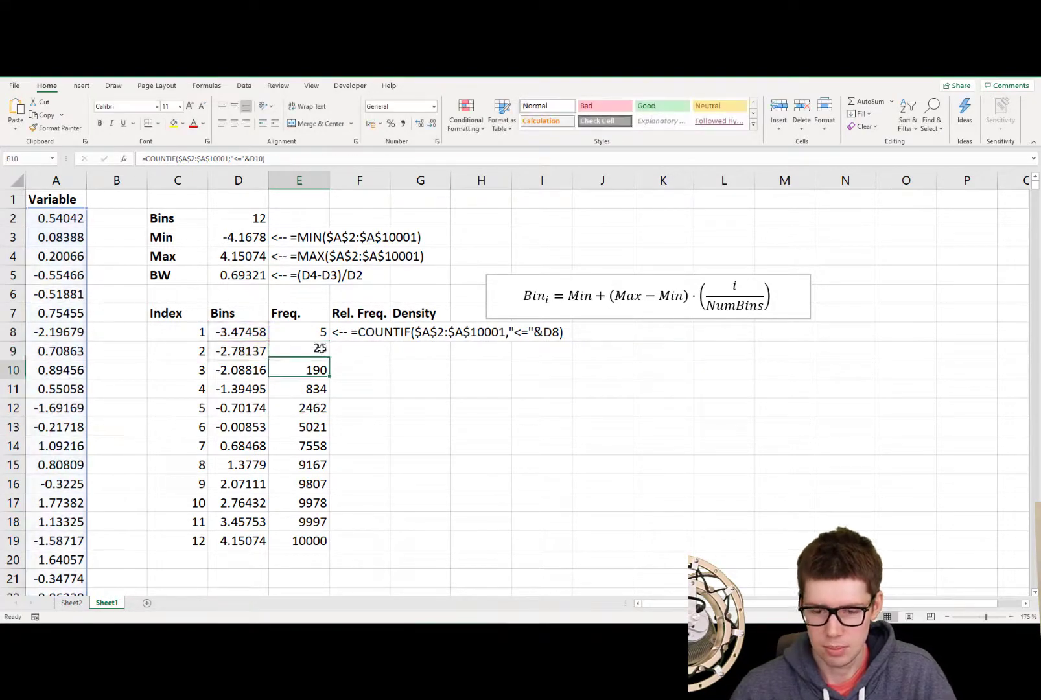
# Fill the per-bin subtraction formula across E9:E19, giving counts that end at 3.
pyautogui.press('Up')
pyautogui.hotkey('ctrl', 'shift', 'Down')
pyautogui.press('F2')
pyautogui.hotkey('ctrl', 'Return')
pyautogui.press('Right')
pyautogui.press('Right')
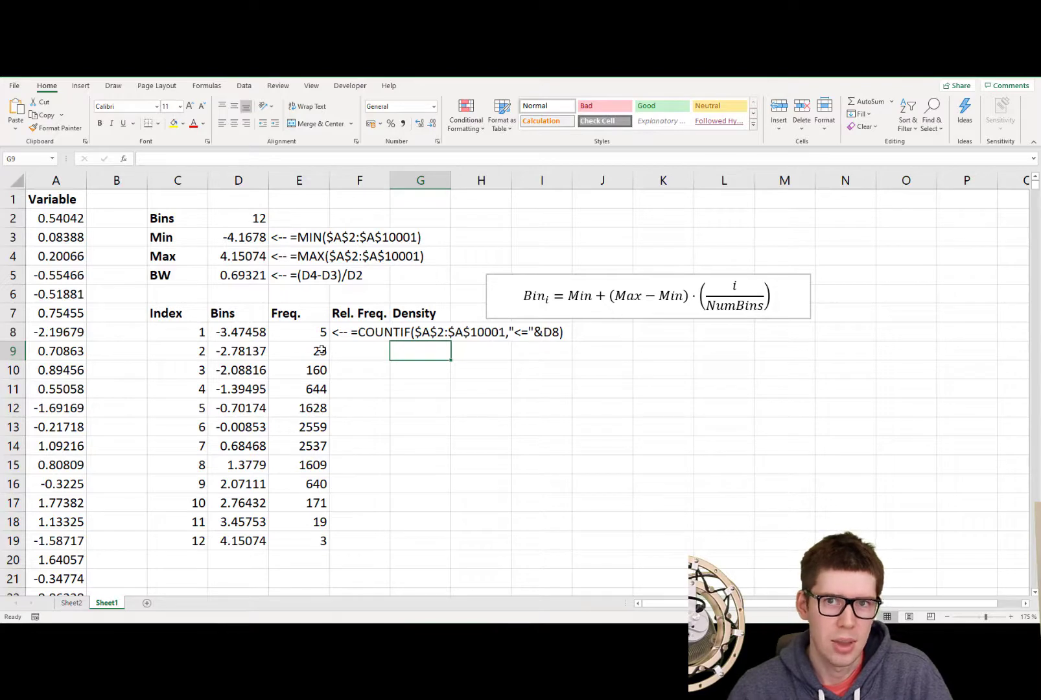
pyautogui.press('Left')
pyautogui.press('Left')
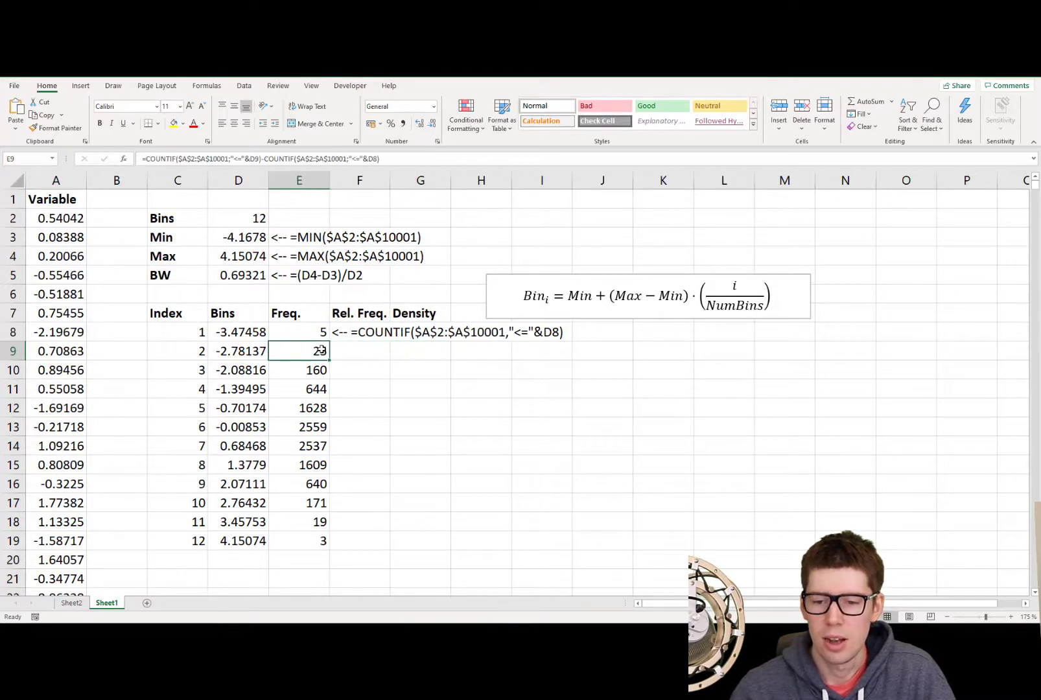
# Add a Sum label in D21 and =SUM(E8:E19) beside it, totalling 10000.
pyautogui.hotkey('ctrl', 'Down')
pyautogui.press('Down')
pyautogui.press('Down')
pyautogui.press('Left')
pyautogui.write('Sum')
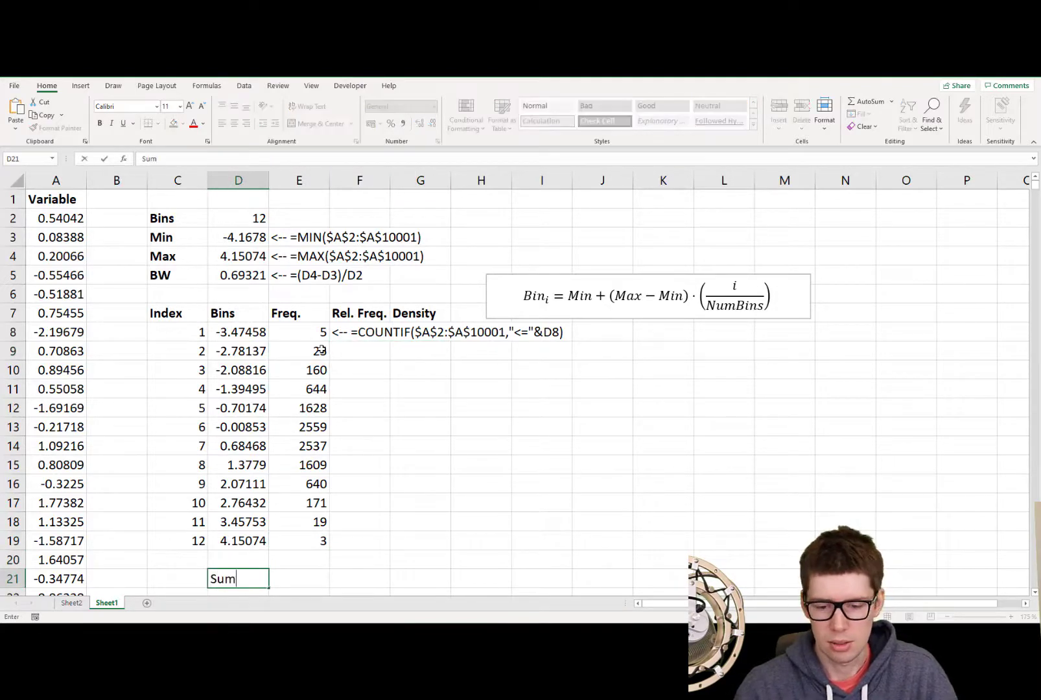
pyautogui.press('Tab')
pyautogui.write('=sum')
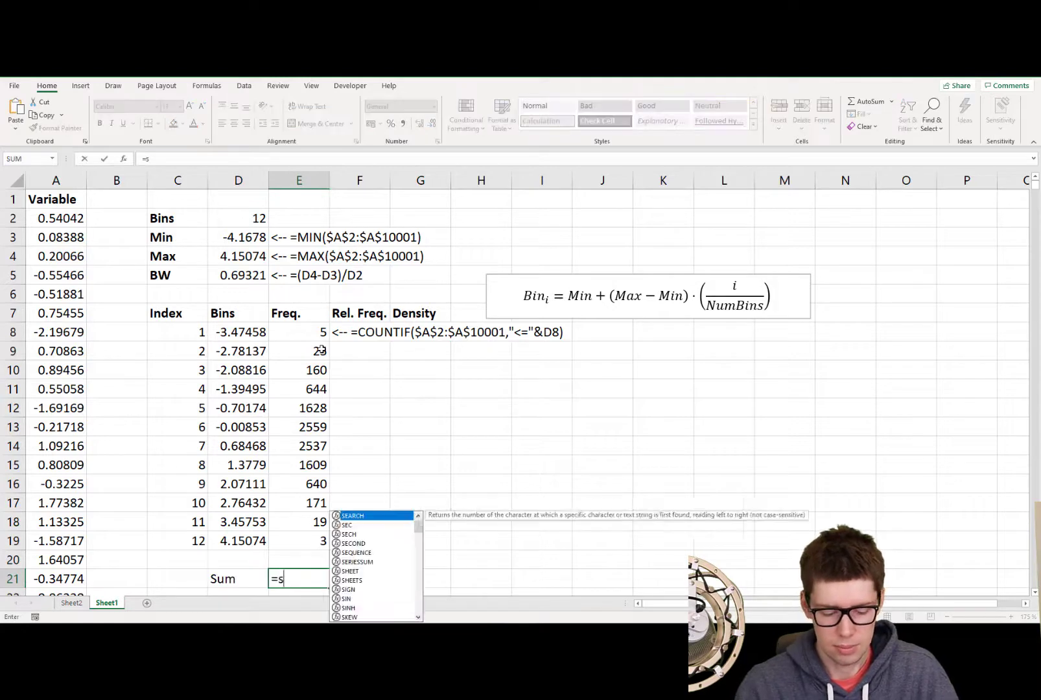
pyautogui.press('Tab')
pyautogui.press('Up')
pyautogui.press('Up')
pyautogui.hotkey('ctrl', 'shift', 'Up')
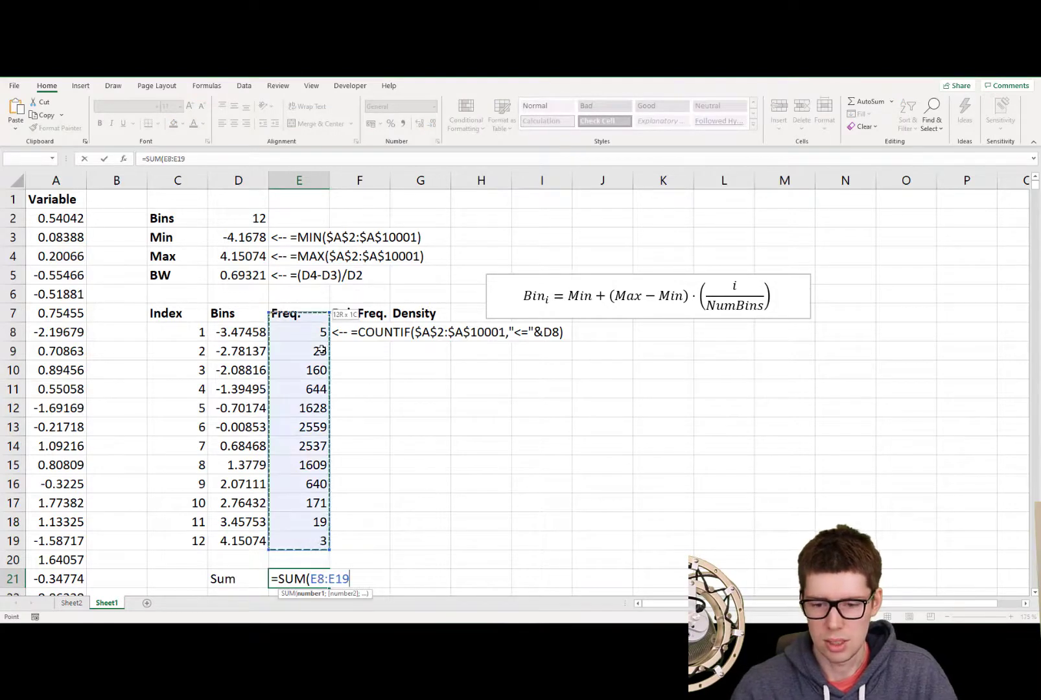
pyautogui.write(')')
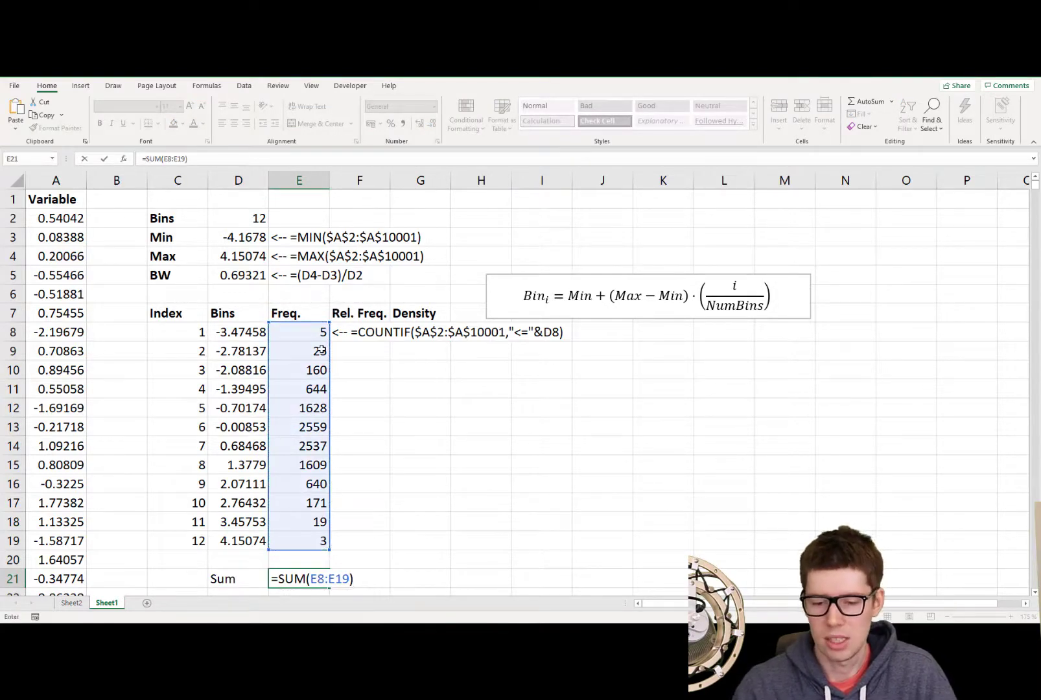
pyautogui.press('Return')
# Copy the formula note from F8 into G8.
pyautogui.press('Up')
pyautogui.press('Up')
pyautogui.press('Right')
pyautogui.hotkey('ctrl', 'Up')
pyautogui.hotkey('ctrl', 'Up')
pyautogui.press('Down')
pyautogui.press('Right')
pyautogui.hotkey('ctrl', 'c')
pyautogui.press('Right')
pyautogui.hotkey('ctrl', 'v')
pyautogui.press('Left')
# Enter =E8/$E$21 in F8 as the first relative frequency.
pyautogui.press('Escape')
pyautogui.write('=')
pyautogui.press('Left')
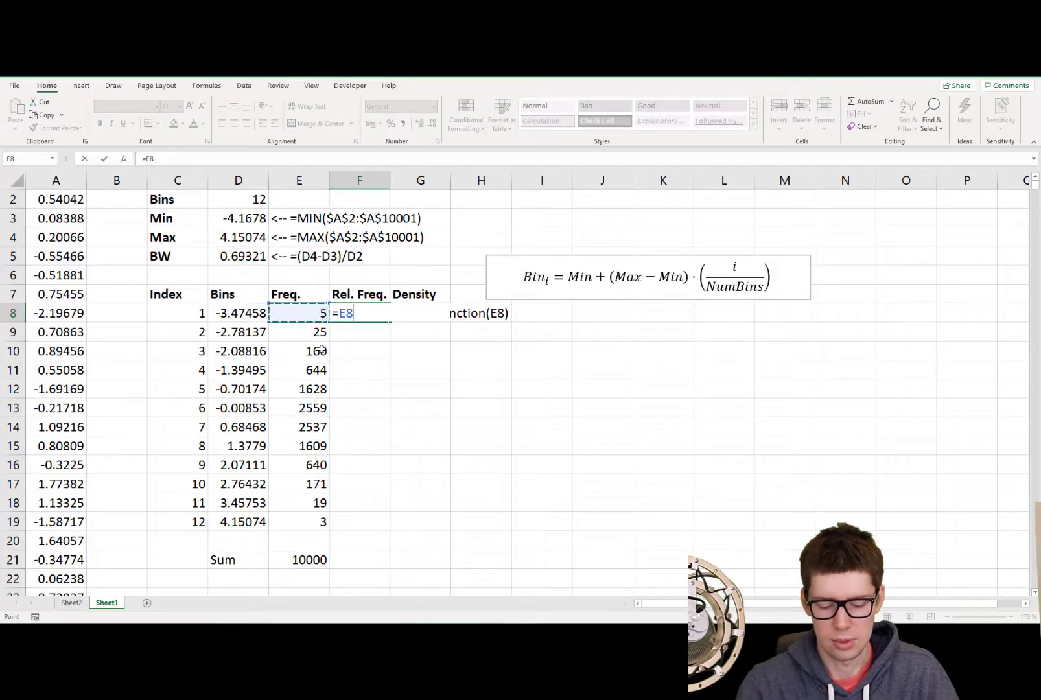
pyautogui.write('/')
pyautogui.press('Left')
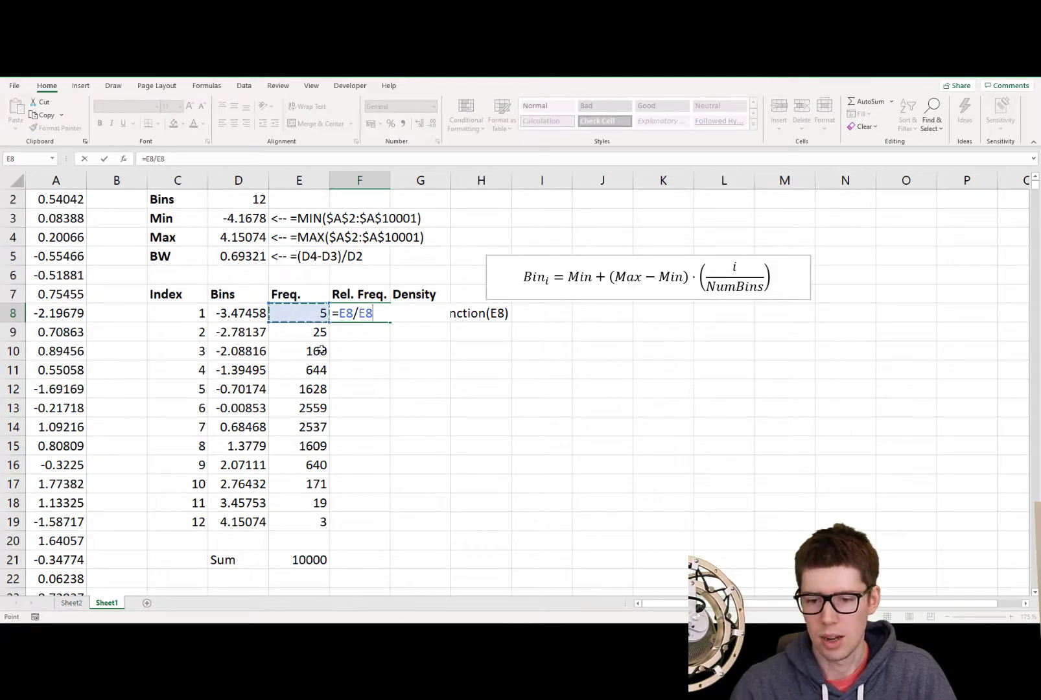
pyautogui.hotkey('ctrl', 'Down')
pyautogui.press('Down')
pyautogui.press('Down')
pyautogui.press('F4')
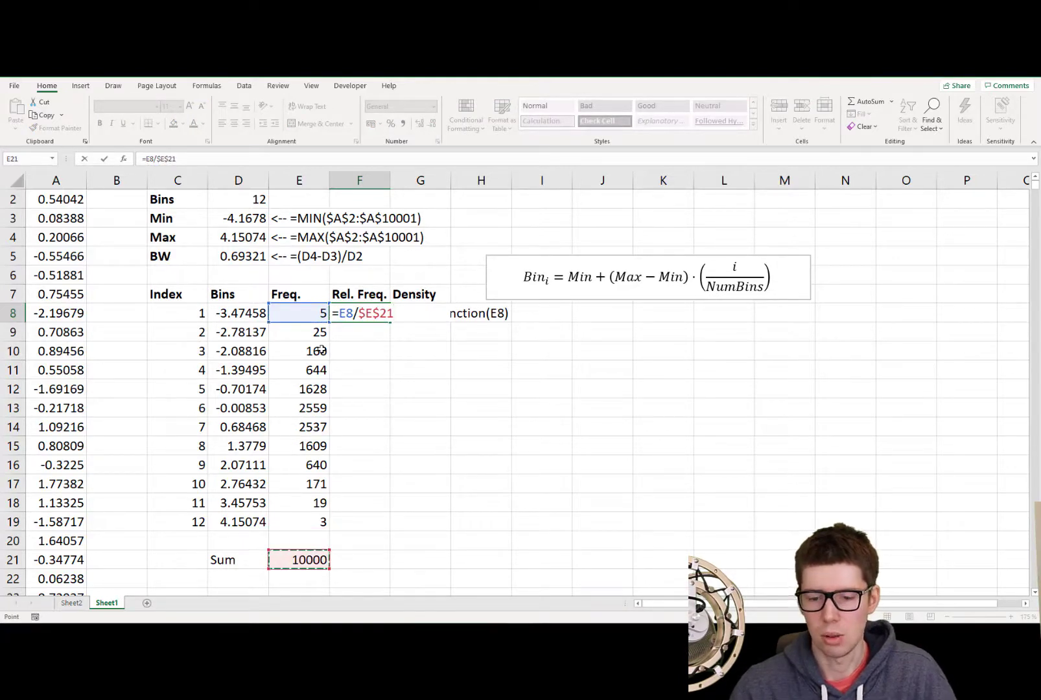
pyautogui.press('Return')
# Fill the relative frequency formula down F8:F19, giving 0.0005 to 0.2559.
pyautogui.press('Up')
pyautogui.press('Left')
pyautogui.hotkey('ctrl', 'Down')
pyautogui.press('Right')
pyautogui.write('*')
pyautogui.press('Up')
pyautogui.hotkey('ctrl', 'Up')
pyautogui.hotkey('ctrl', 'shift', 'Down')
pyautogui.press('F2')
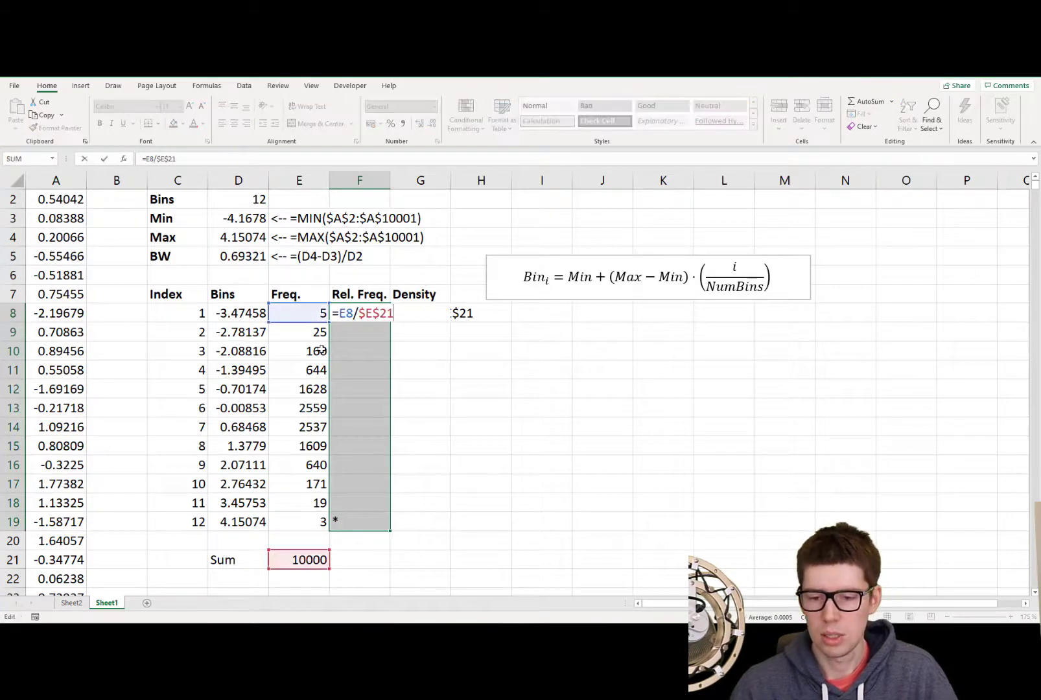
pyautogui.hotkey('ctrl', 'Return')
# Copy the formula note from G8 into H8.
pyautogui.press('Up')
pyautogui.hotkey('ctrl', 'shift', 'Down')
pyautogui.press('Down')
pyautogui.press('Right')
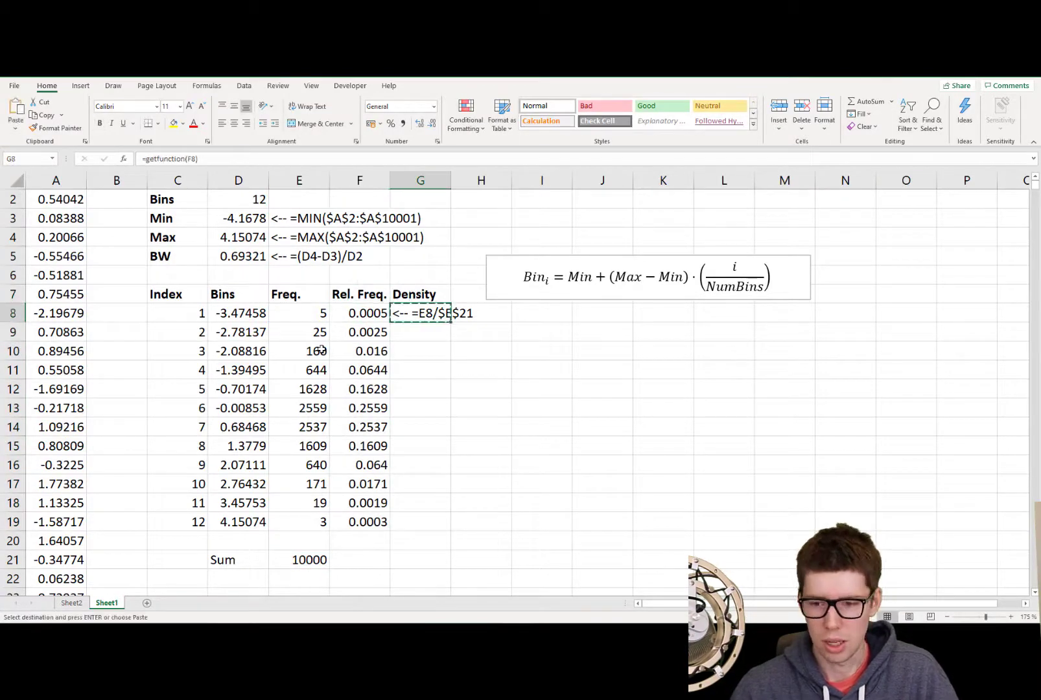
pyautogui.press('Right')
pyautogui.hotkey('ctrl', 'v')
pyautogui.press('Left')
# Enter the density formula =F8/$D$5 in G8.
pyautogui.write('=')
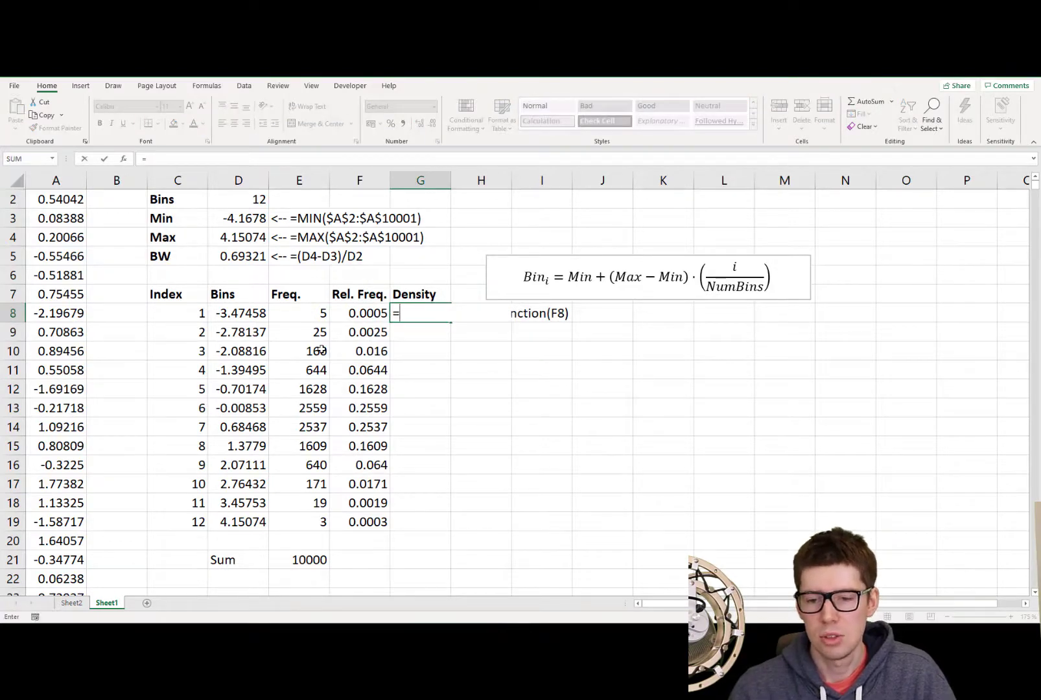
pyautogui.press('Left')
pyautogui.write('/')
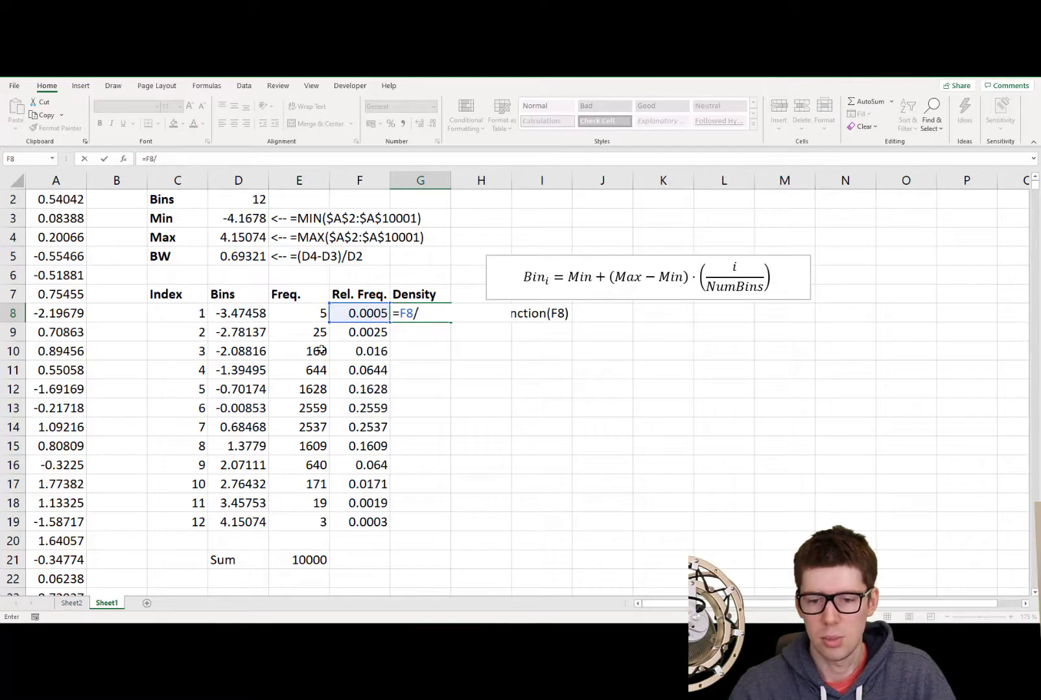
pyautogui.press('Left')
pyautogui.press('Left')
pyautogui.press('Left')
pyautogui.press('Up')
pyautogui.press('Up')
pyautogui.press('Up')
pyautogui.press('F4')
pyautogui.press('Return')
# Fill the density formula down G8:G19, peaking at 0.36915.
pyautogui.click(365, 389)
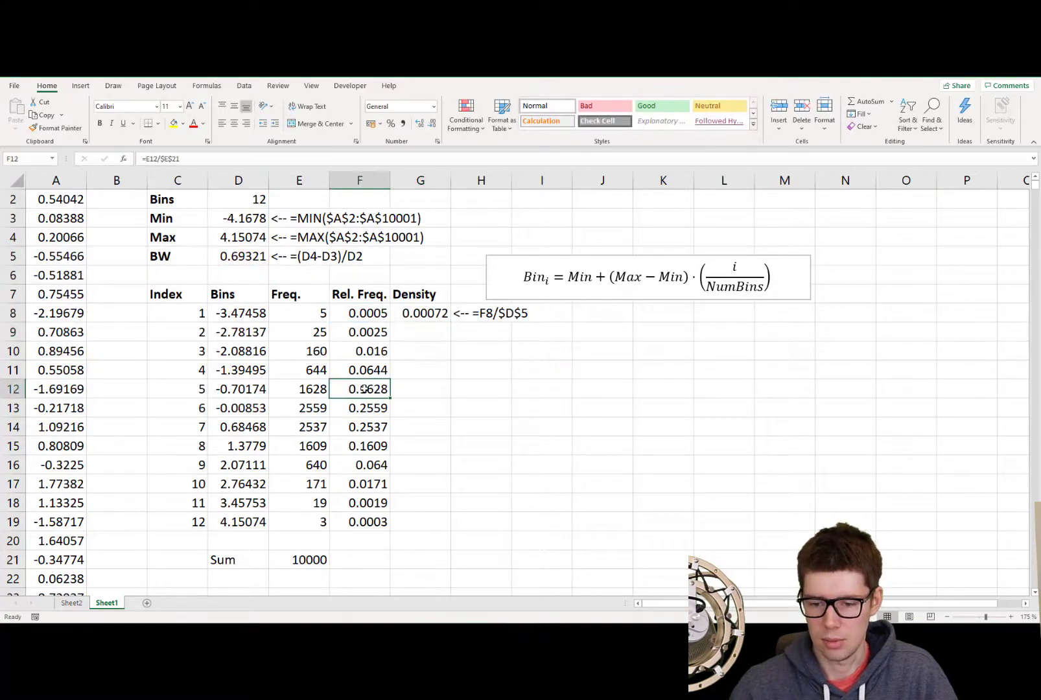
pyautogui.hotkey('ctrl', 'Down')
pyautogui.press('Right')
pyautogui.write('*')
pyautogui.hotkey('ctrl', 'Up')
pyautogui.hotkey('ctrl', 'shift', 'Down')
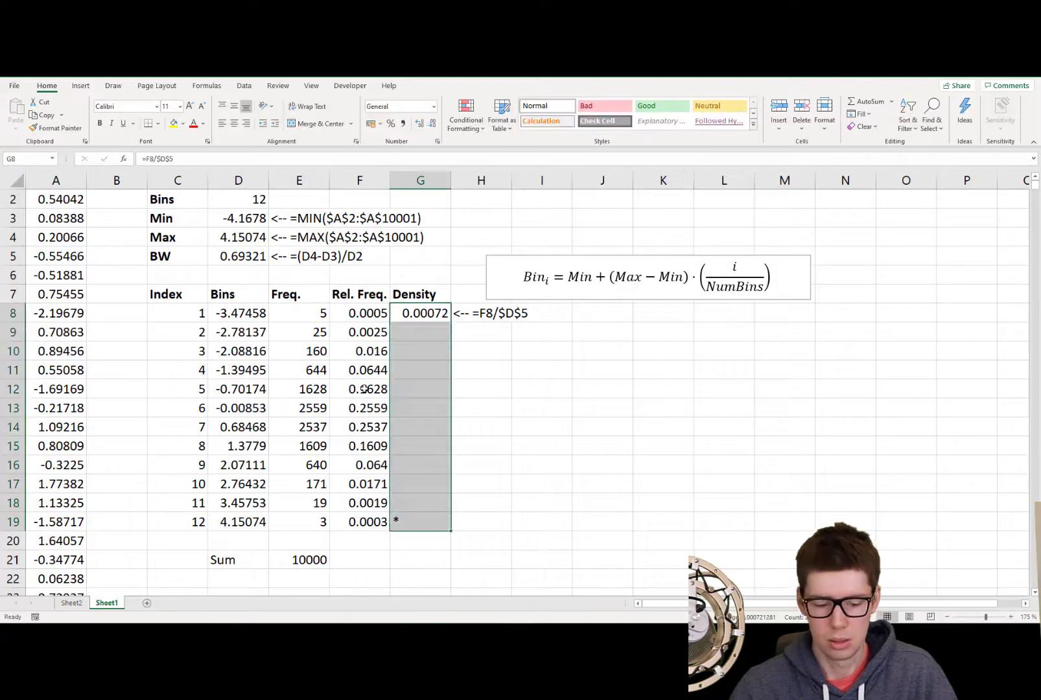
pyautogui.press('F2')
pyautogui.hotkey('ctrl', 'Return')
pyautogui.press('Down')
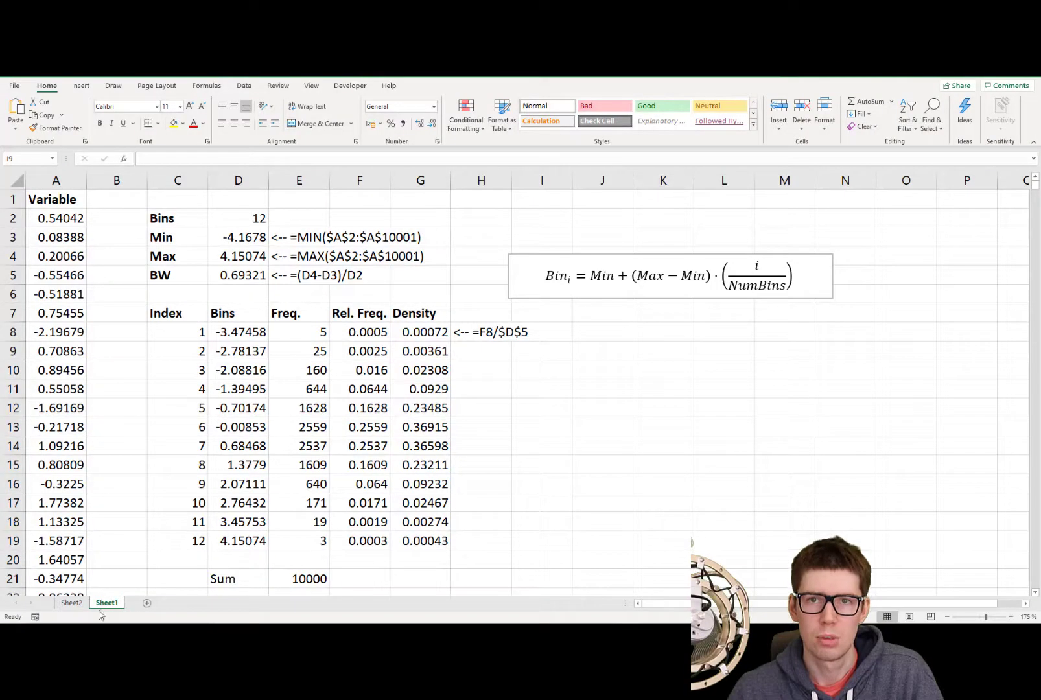
# Insert a clustered column chart of the Density values G8:G19 and move it up-left.
pyautogui.moveTo(421, 540); pyautogui.dragTo(416, 334)
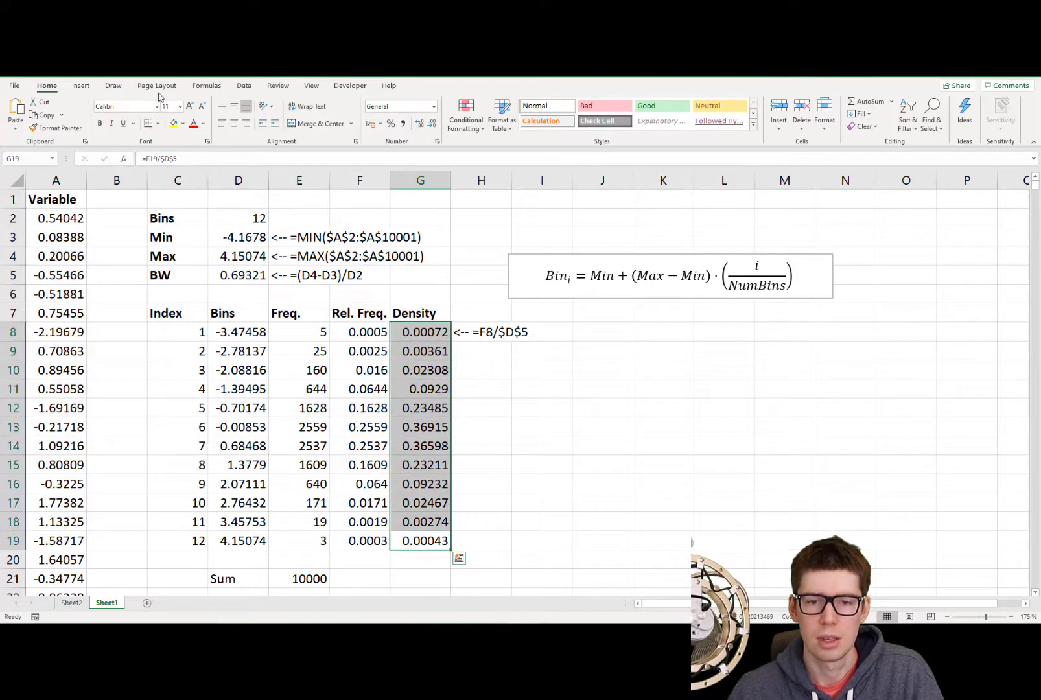
pyautogui.click(81, 86)
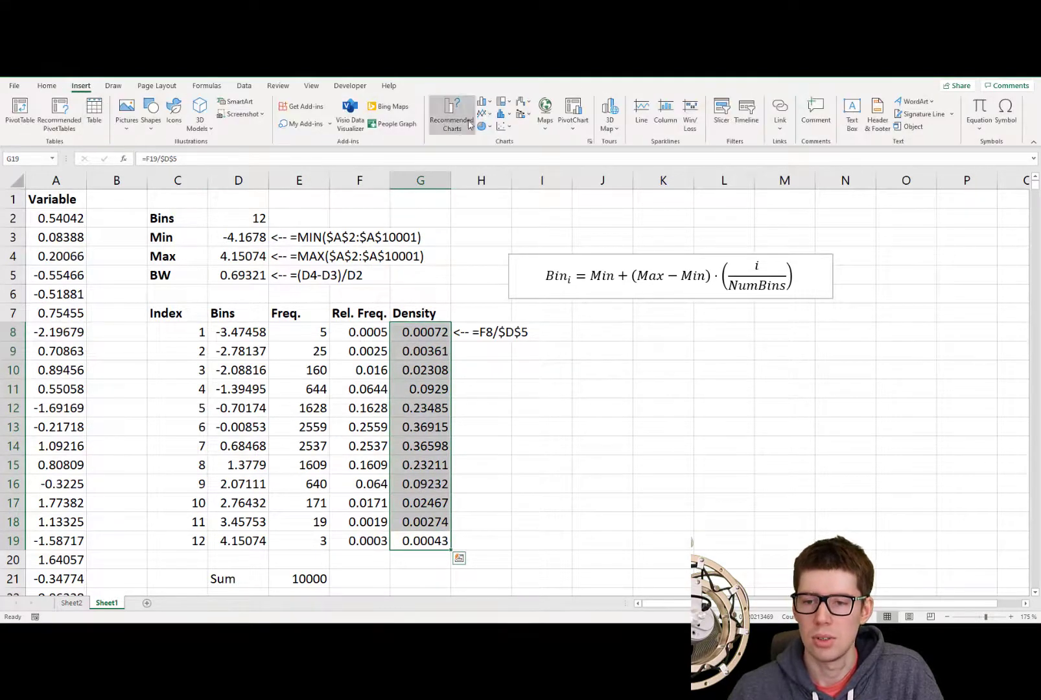
pyautogui.click(484, 102)
pyautogui.click(486, 137)
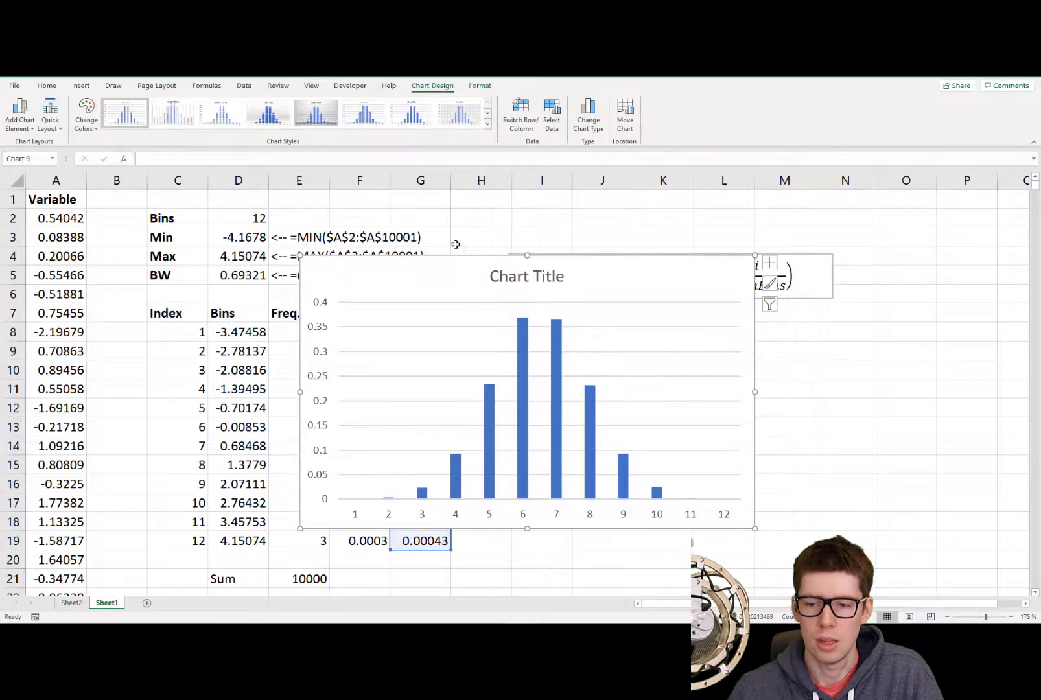
pyautogui.moveTo(437, 279); pyautogui.dragTo(330, 242)
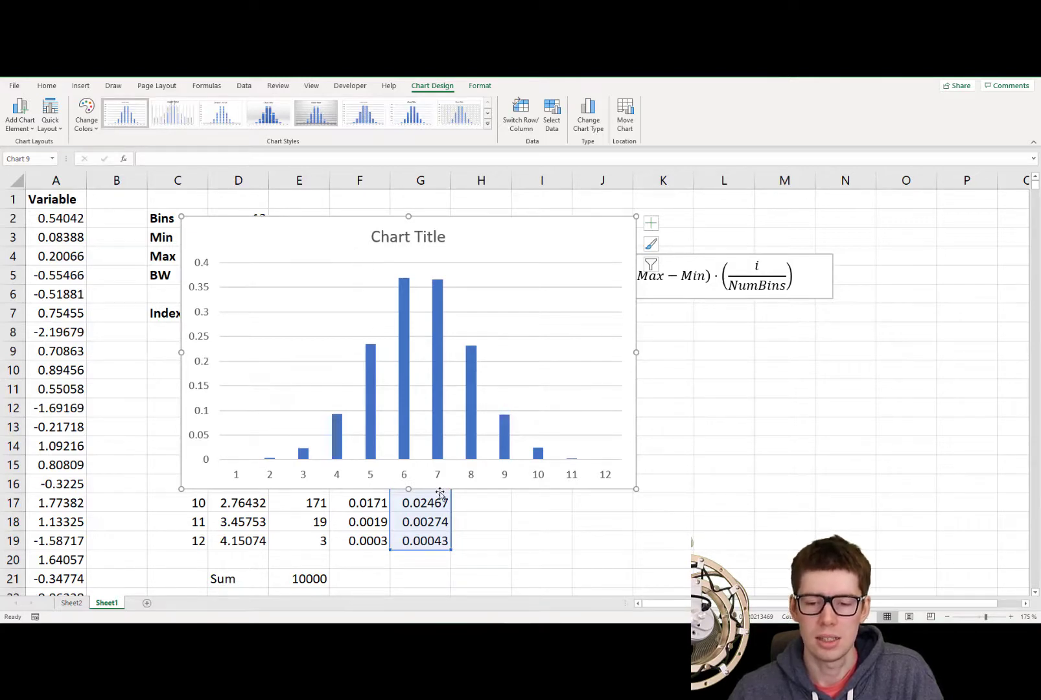
# Set the bar series gap width to 0% so the bars touch.
pyautogui.click(371, 374)
pyautogui.rightClick(371, 374)
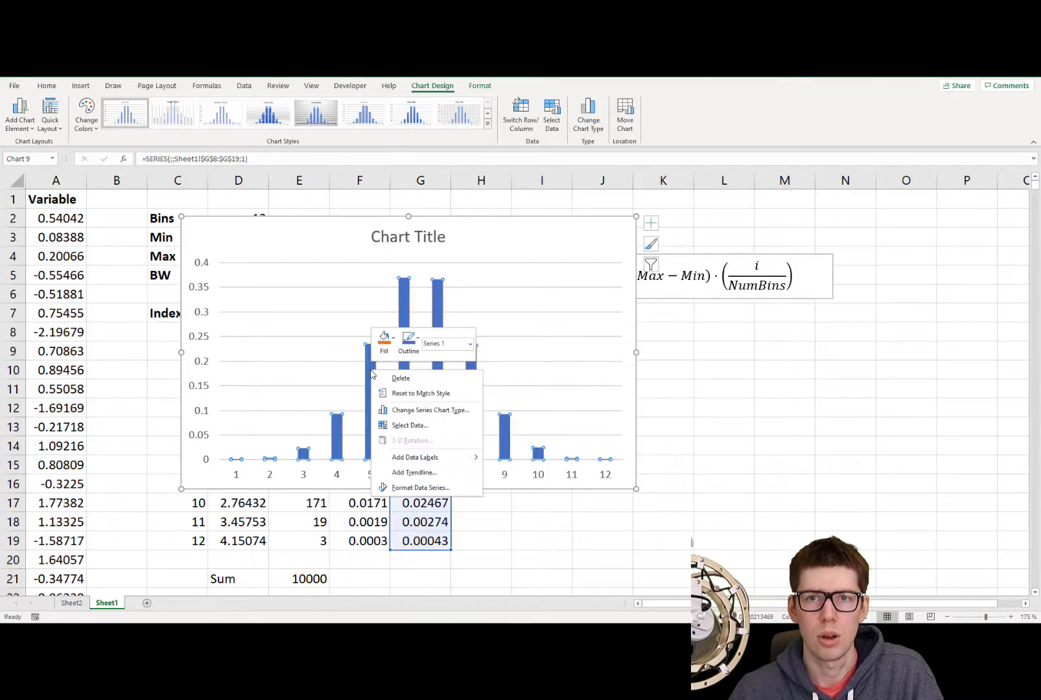
pyautogui.click(420, 487)
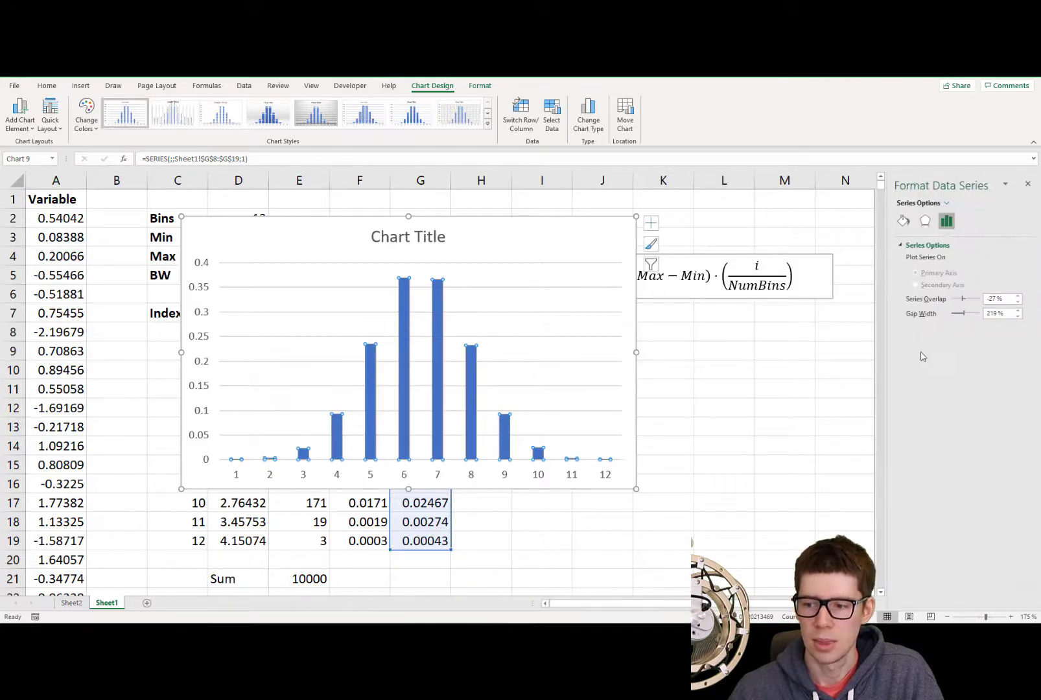
pyautogui.click(991, 311)
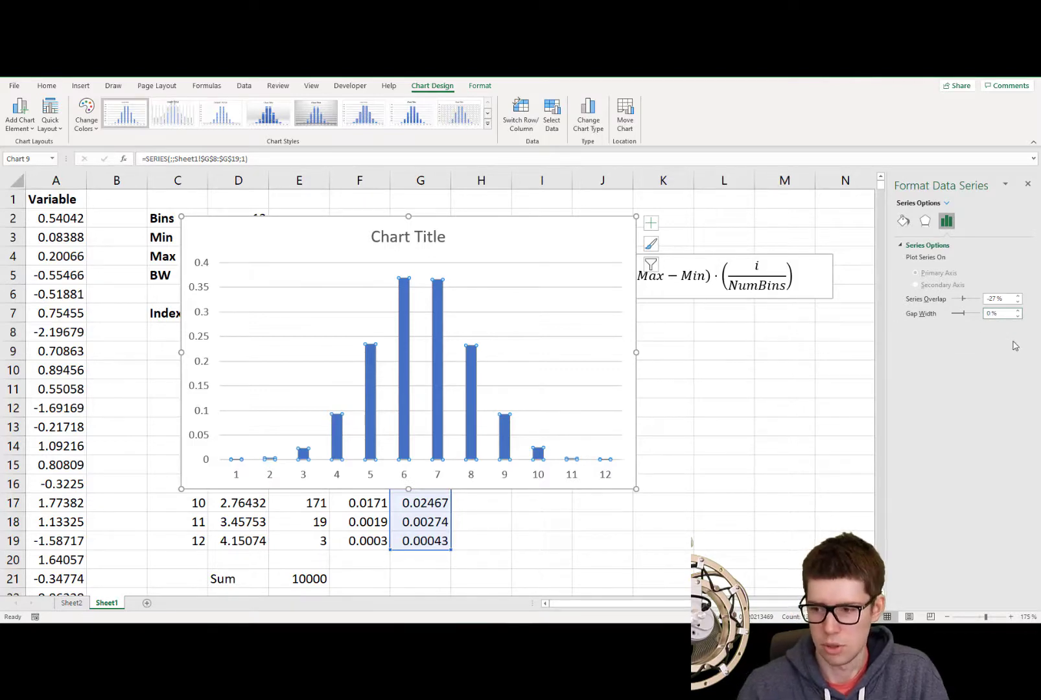
pyautogui.write('0')
pyautogui.press('Return')
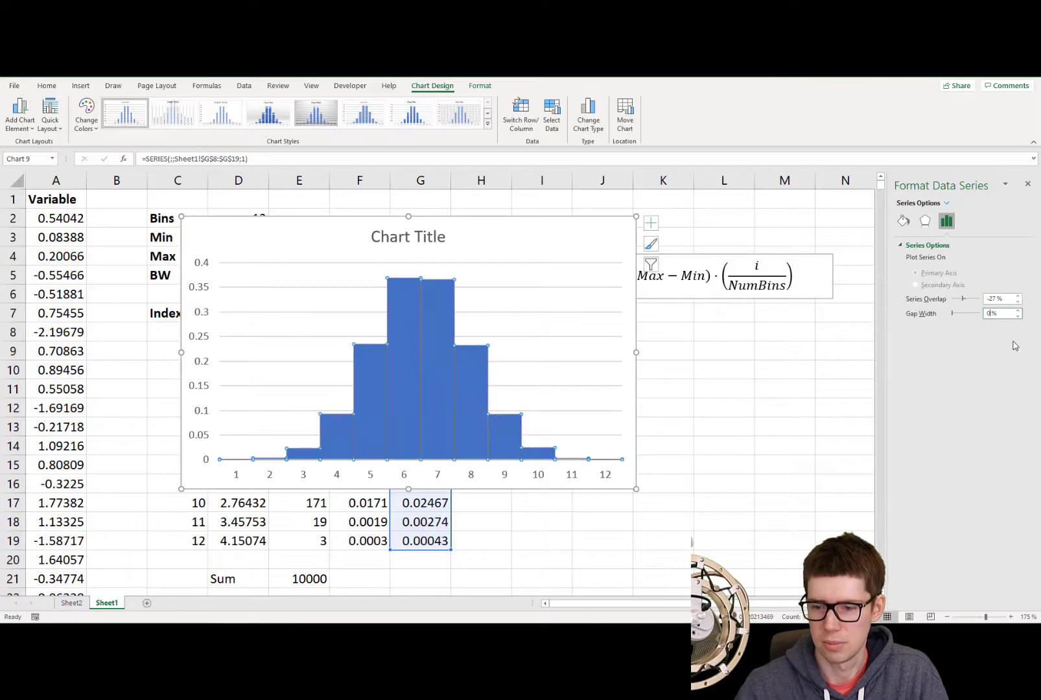
# Give the bars a solid black fill and a solid line outline.
pyautogui.click(904, 221)
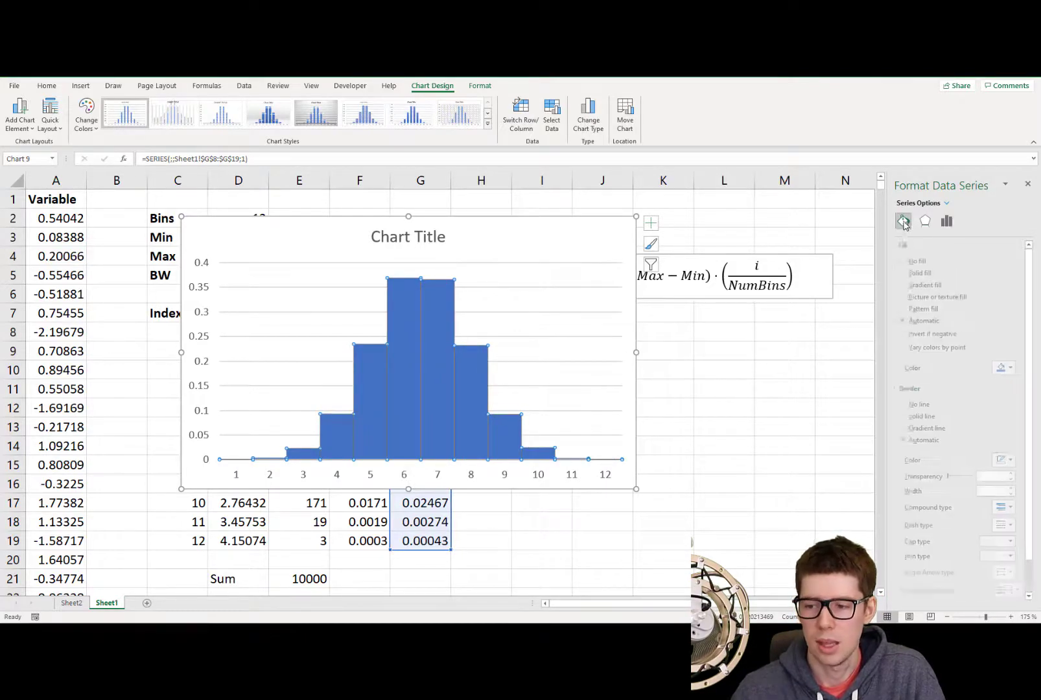
pyautogui.click(1015, 367)
pyautogui.click(960, 395)
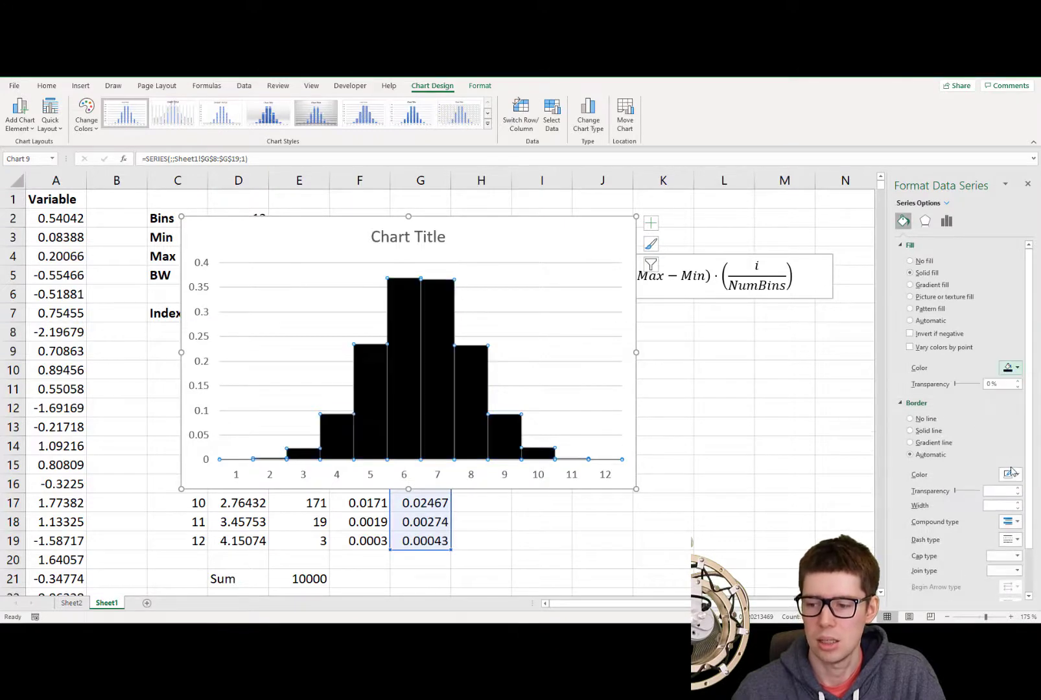
pyautogui.click(1013, 474)
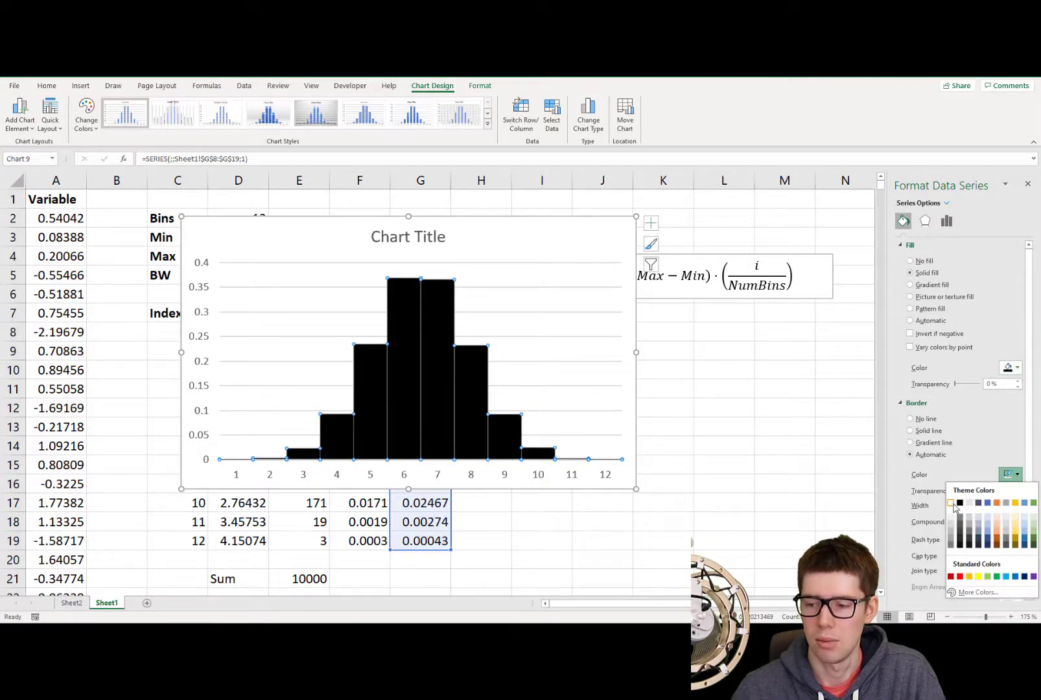
pyautogui.press('Escape')
pyautogui.click(954, 490)
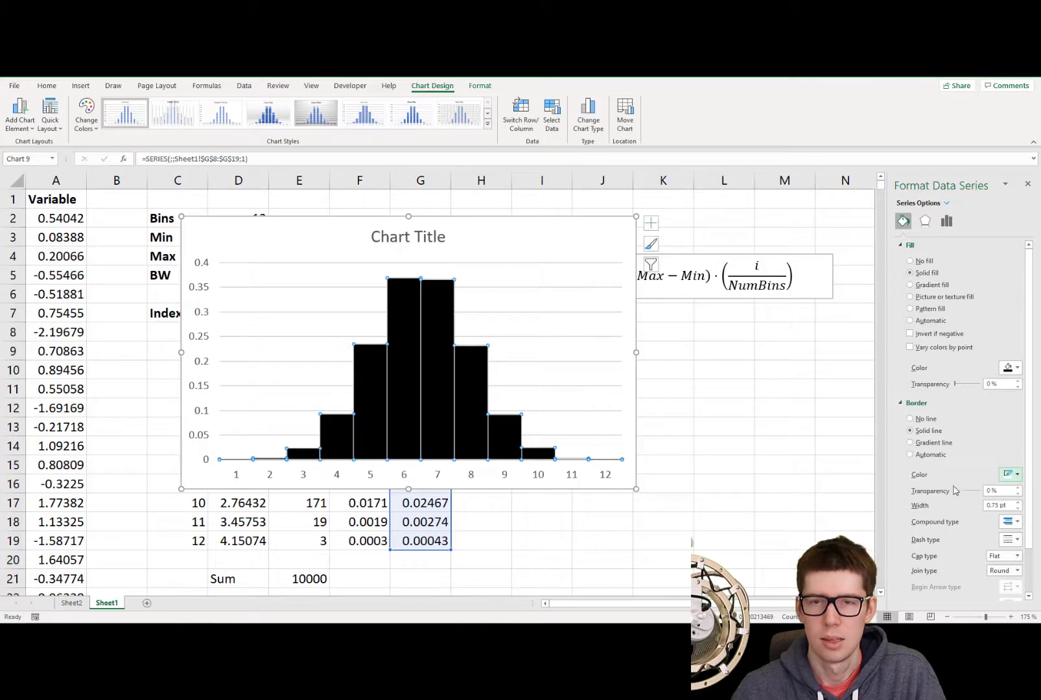
pyautogui.click(1028, 186)
# Move the chart beside columns H–N and use D8:D19 as its horizontal axis labels.
pyautogui.moveTo(291, 237); pyautogui.dragTo(571, 262)
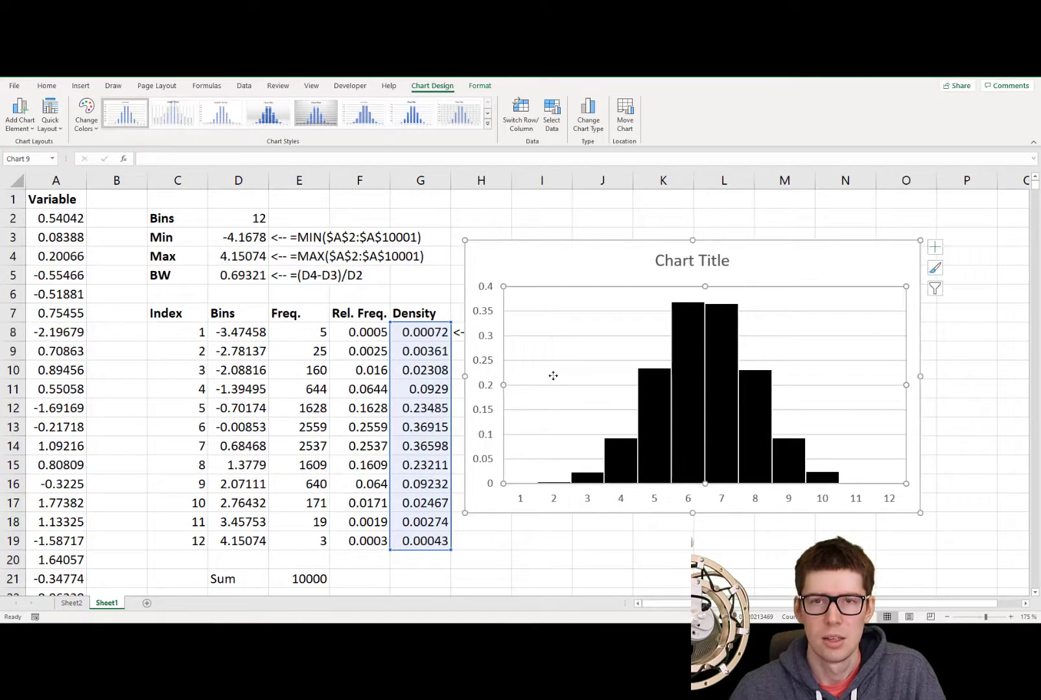
pyautogui.rightClick(529, 377)
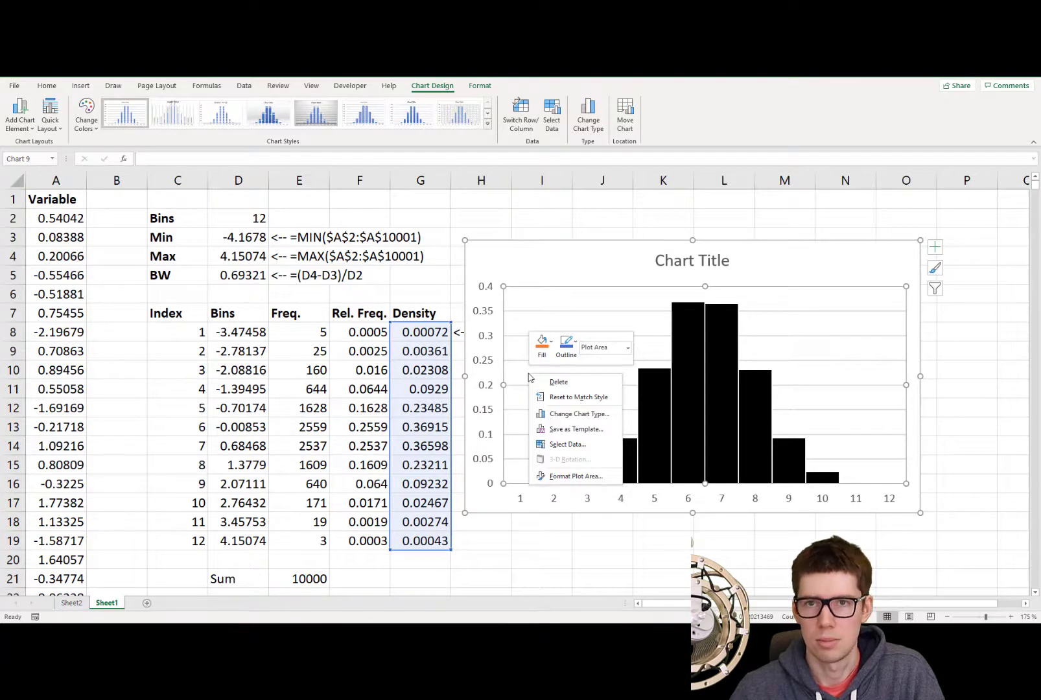
pyautogui.click(568, 444)
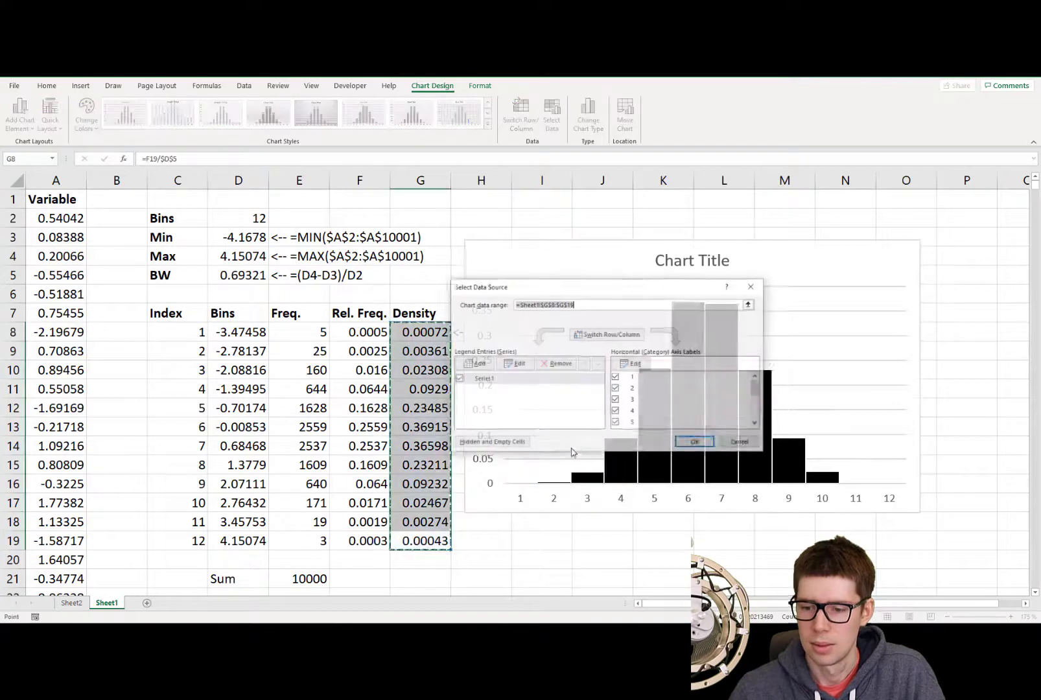
pyautogui.moveTo(577, 287); pyautogui.dragTo(604, 277)
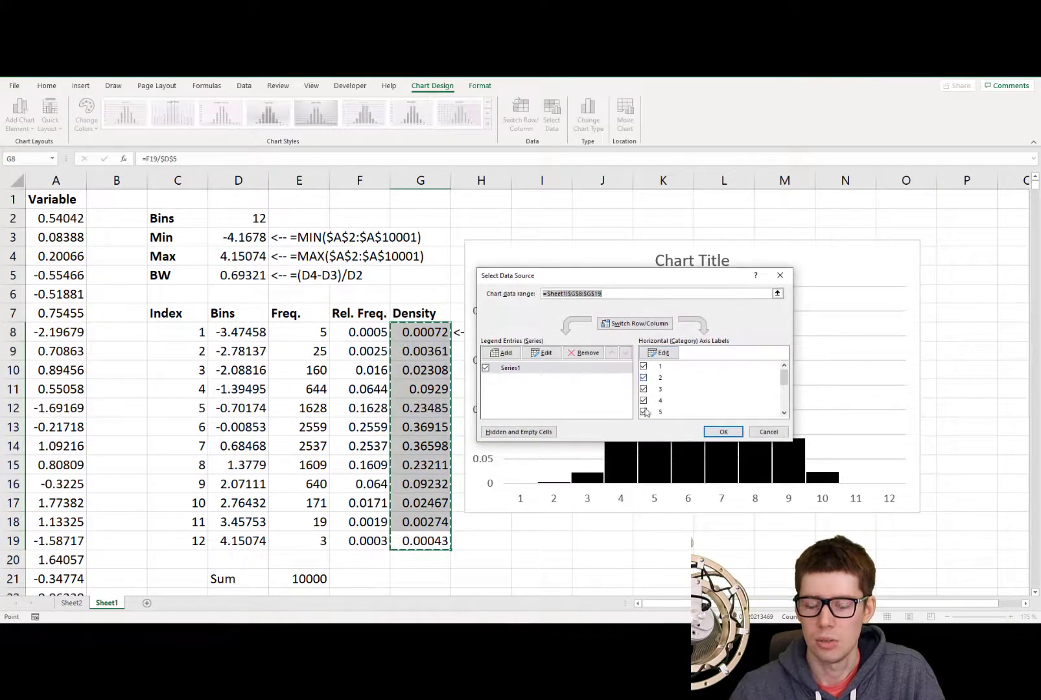
pyautogui.click(659, 353)
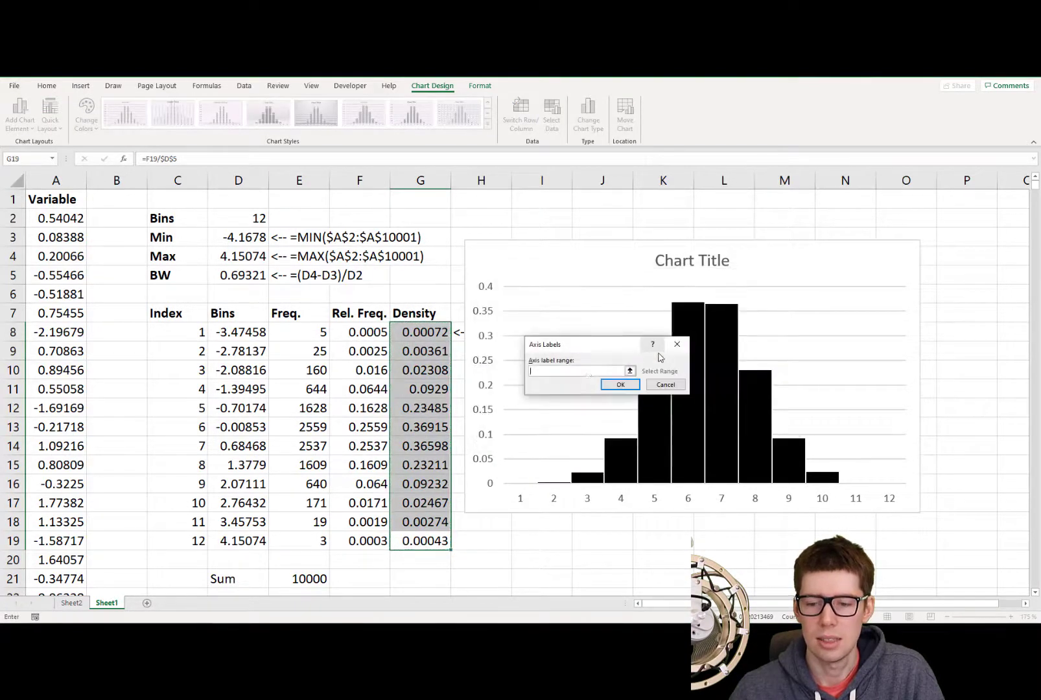
pyautogui.moveTo(239, 334); pyautogui.dragTo(259, 541)
pyautogui.click(621, 385)
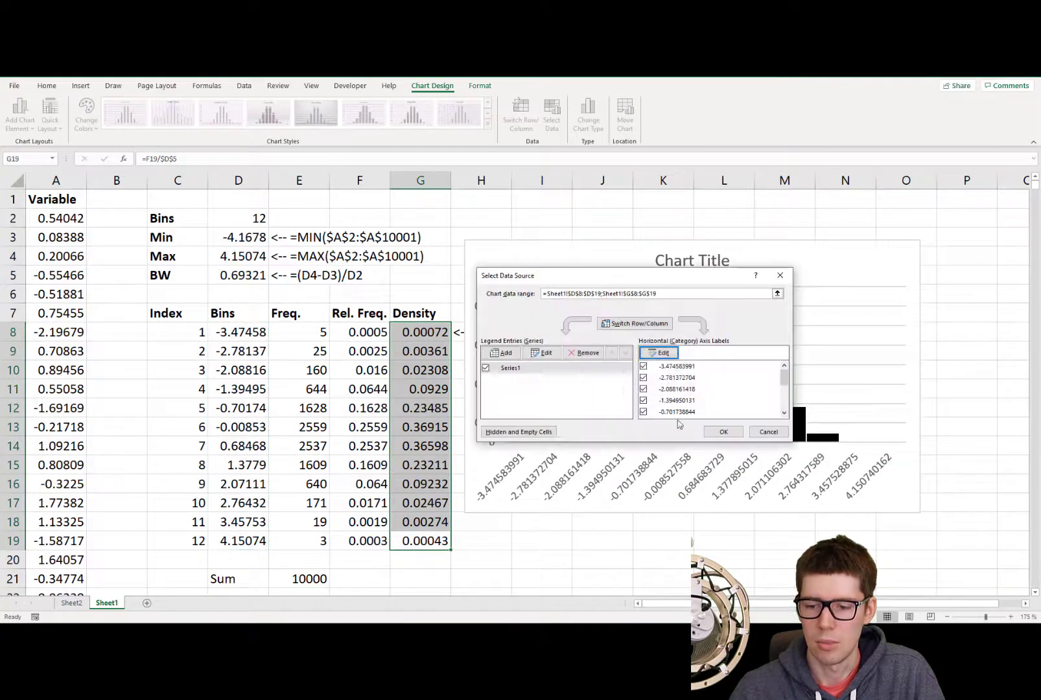
pyautogui.click(721, 433)
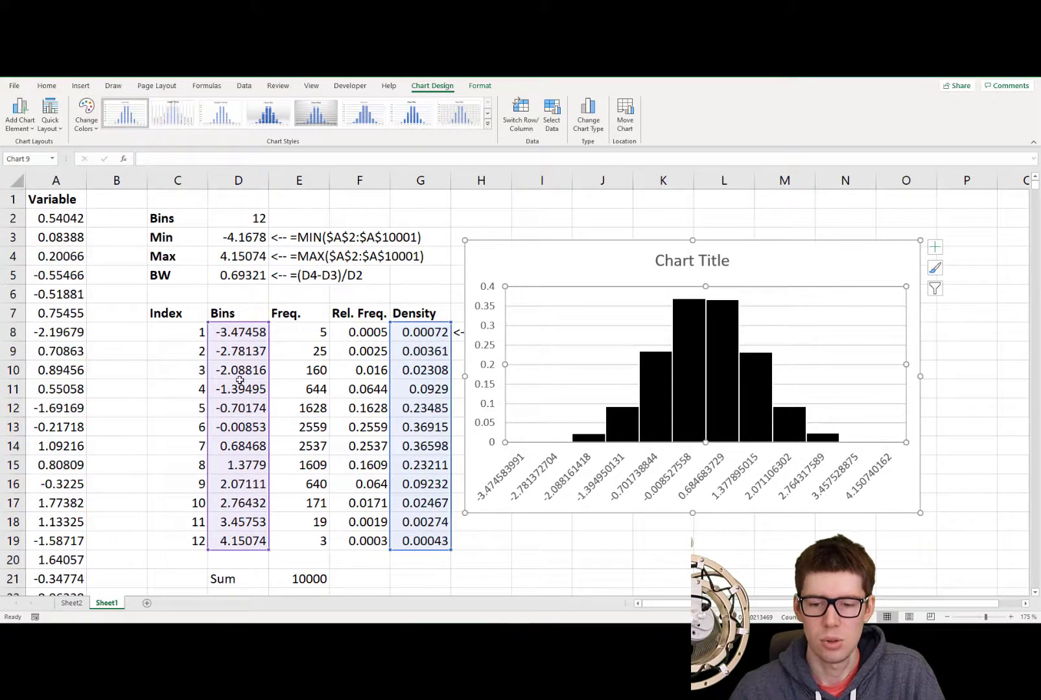
# Reduce the bin values D8:D19 to one decimal, reading -3.5 to 4.2.
pyautogui.click(299, 371)
pyautogui.moveTo(239, 332); pyautogui.dragTo(239, 540)
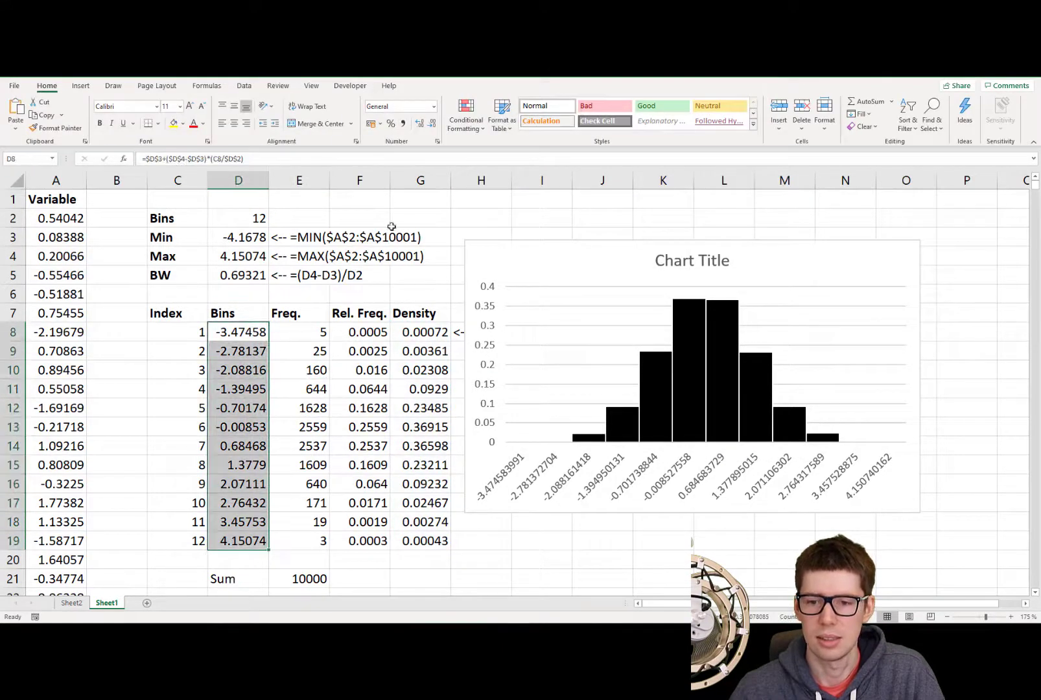
pyautogui.click(433, 125)
pyautogui.click(433, 125)
pyautogui.click(433, 125)
pyautogui.click(433, 125)
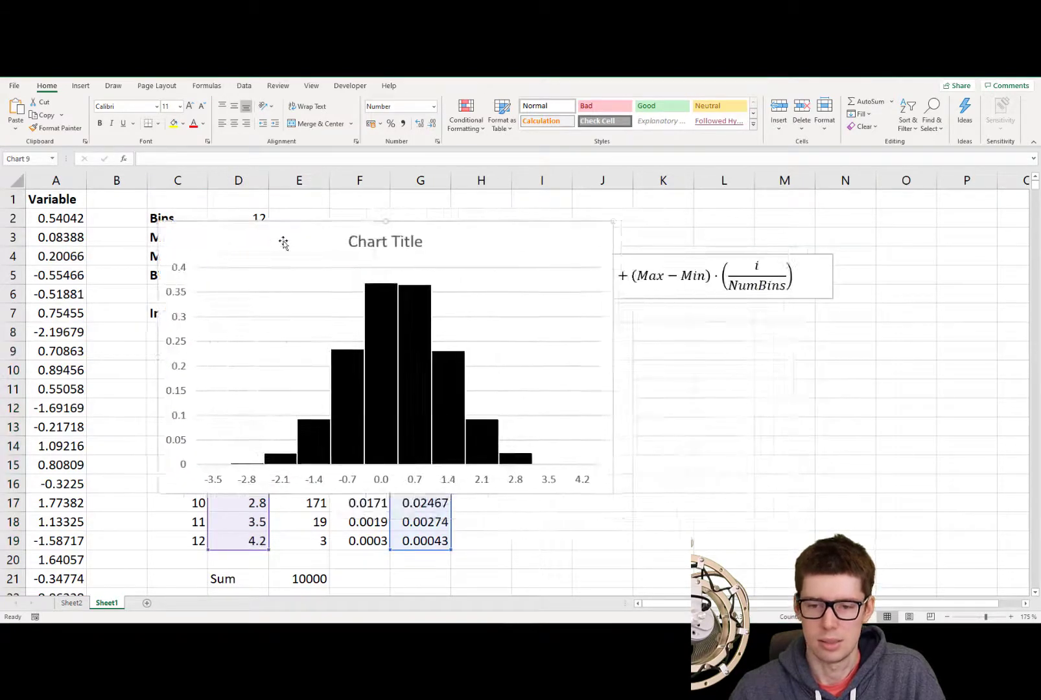
# Replace the chart title with 'Histogram'.
pyautogui.click(365, 239)
pyautogui.doubleClick(366, 240)
pyautogui.doubleClick(373, 238)
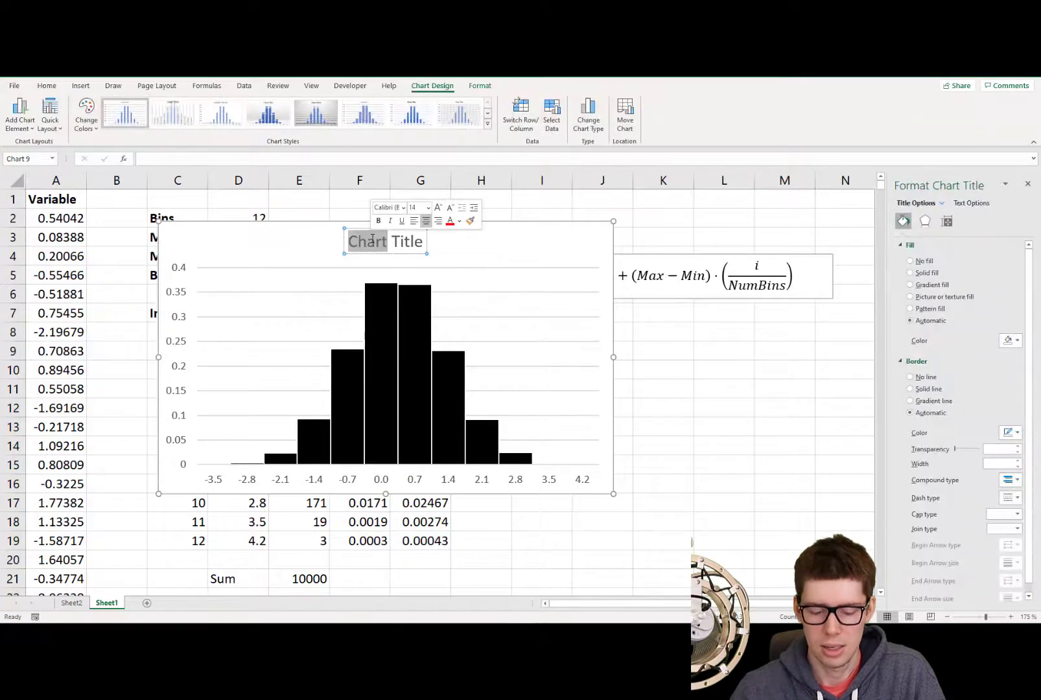
pyautogui.tripleClick(372, 239)
pyautogui.write('H')
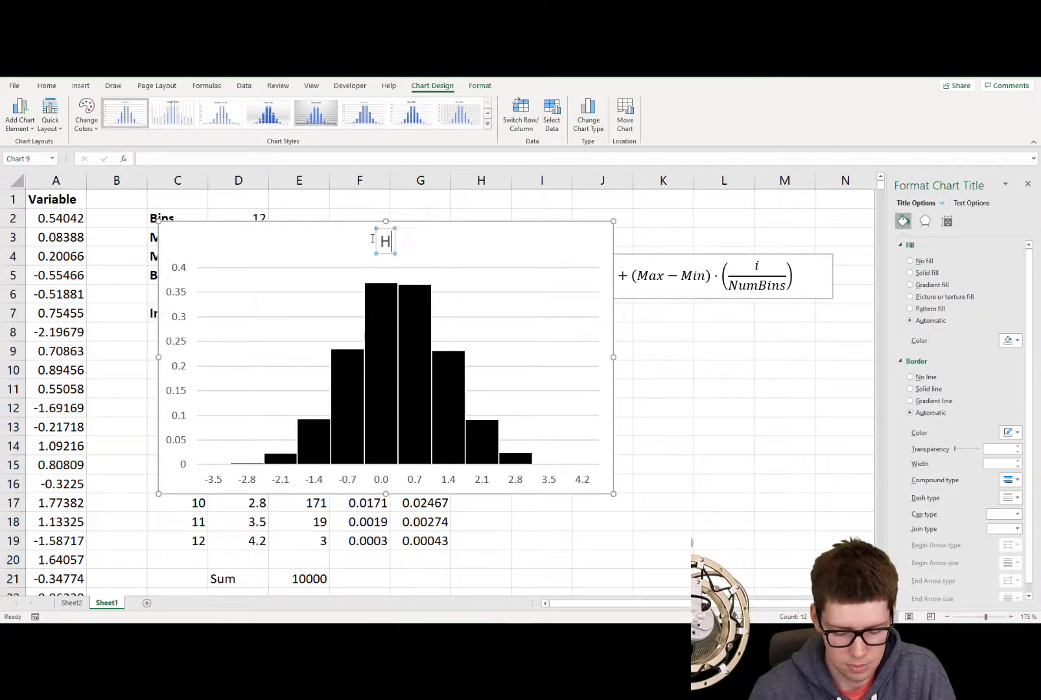
pyautogui.write('istogram')
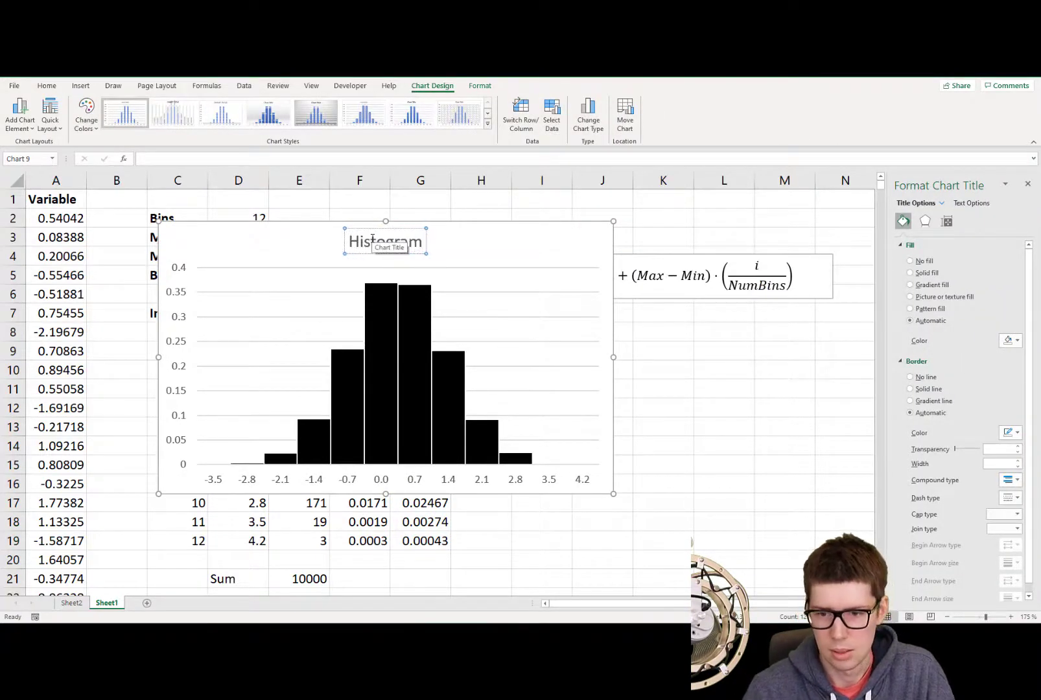
# Place the Histogram chart right of the table beneath the bin formula box, then deselect it.
pyautogui.click(719, 433)
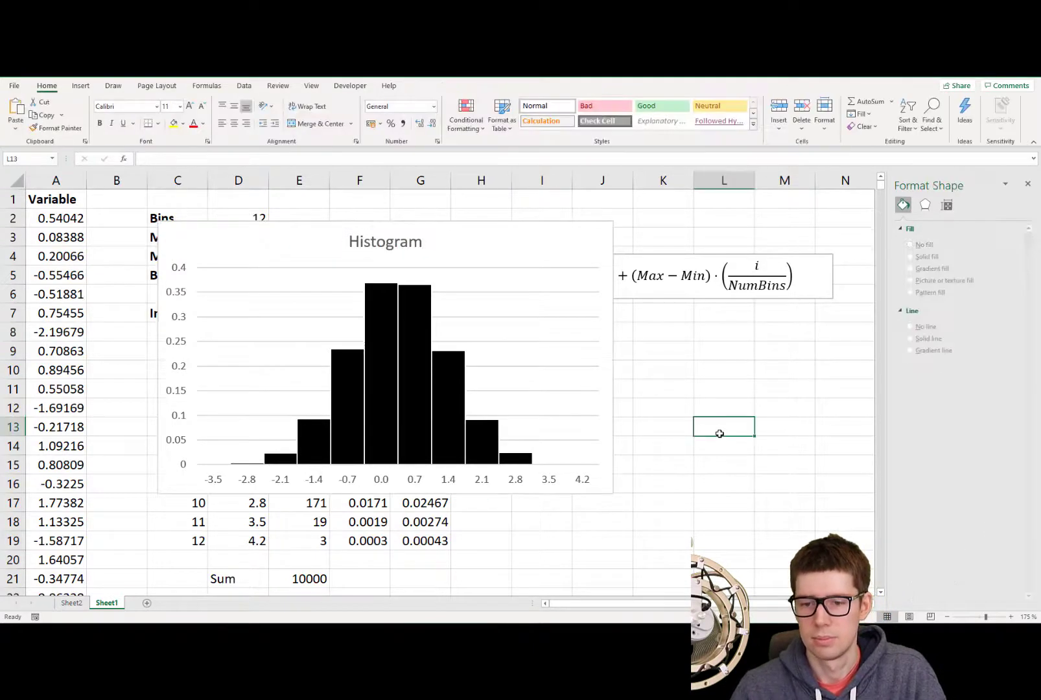
pyautogui.click(1027, 185)
pyautogui.moveTo(307, 253); pyautogui.dragTo(660, 389)
pyautogui.scroll(-2, 481, 386)
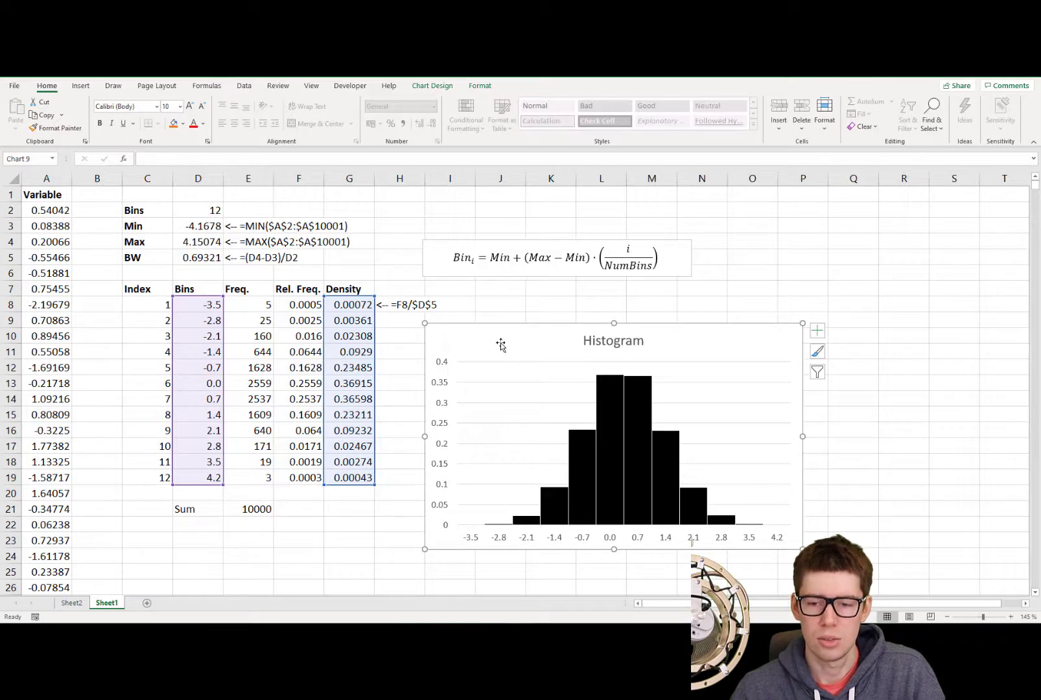
pyautogui.moveTo(499, 339); pyautogui.dragTo(532, 306)
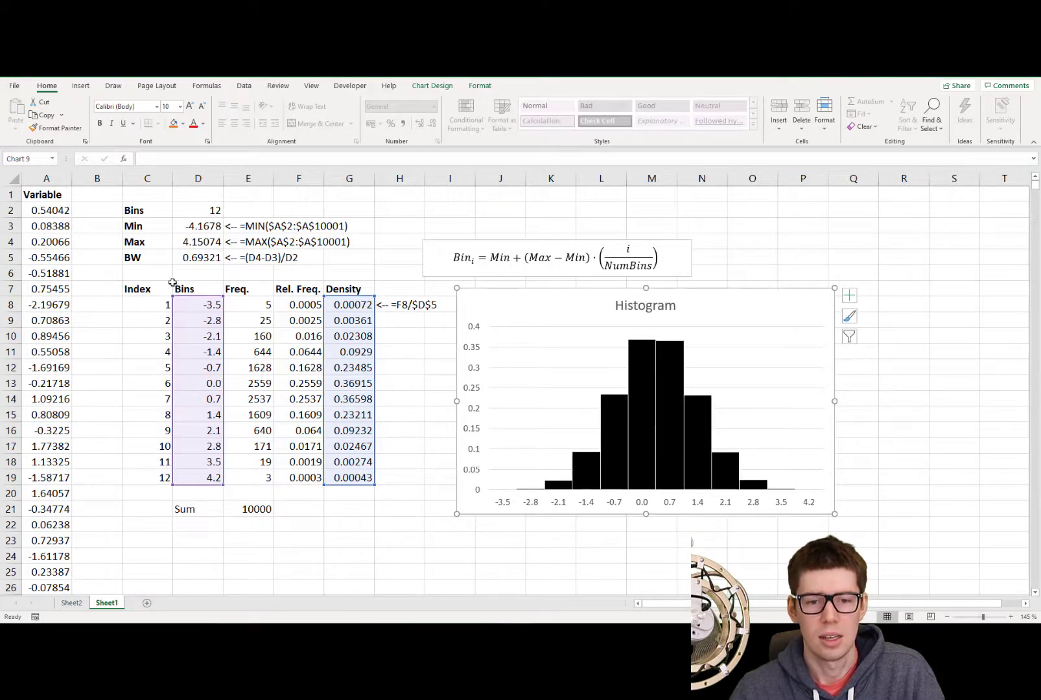
pyautogui.click(57, 184)
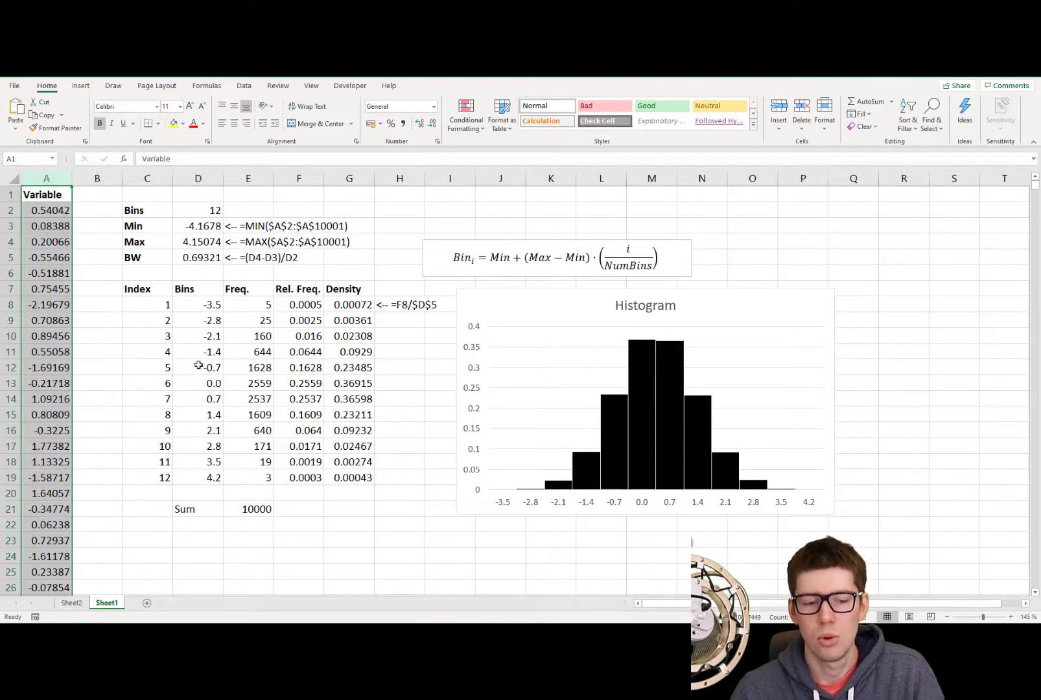
pyautogui.click(402, 387)
pyautogui.scroll(-2, 402, 387)
pyautogui.click(179, 480)
pyautogui.hotkey('alt', 'F11')
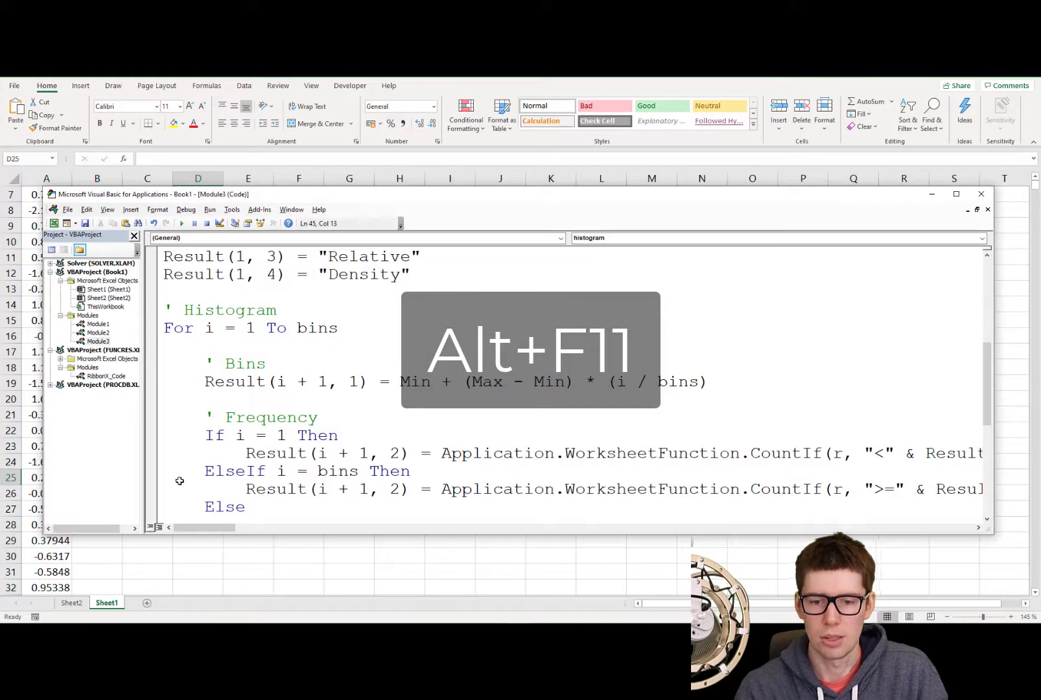
pyautogui.scroll(5, 275, 356)
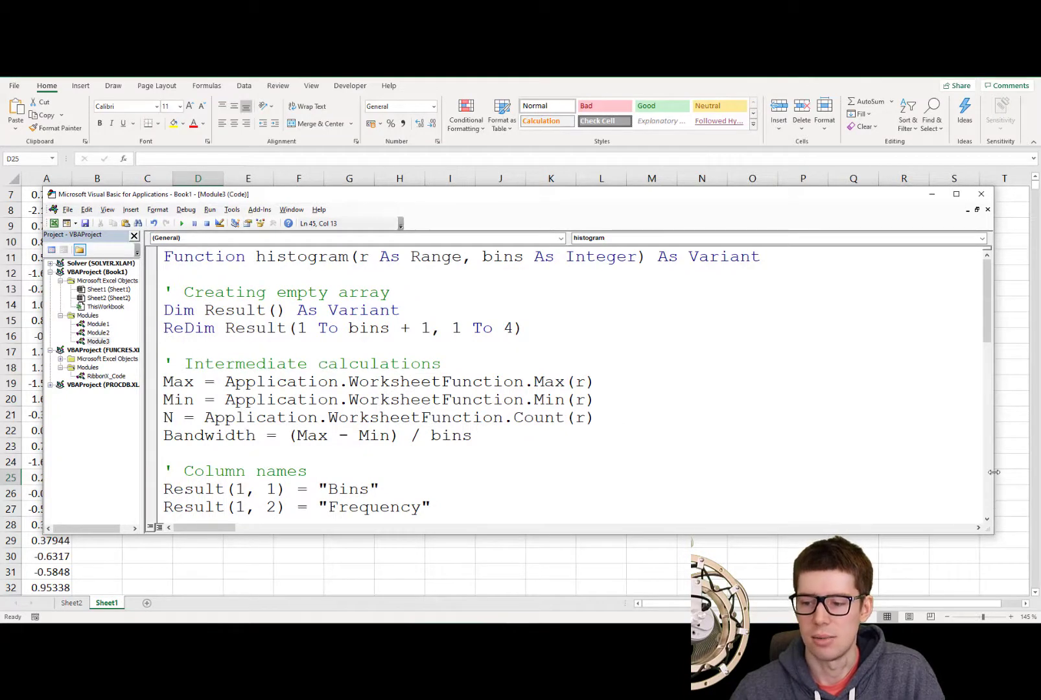
pyautogui.moveTo(994, 472); pyautogui.dragTo(856, 465)
pyautogui.moveTo(480, 201); pyautogui.dragTo(588, 167)
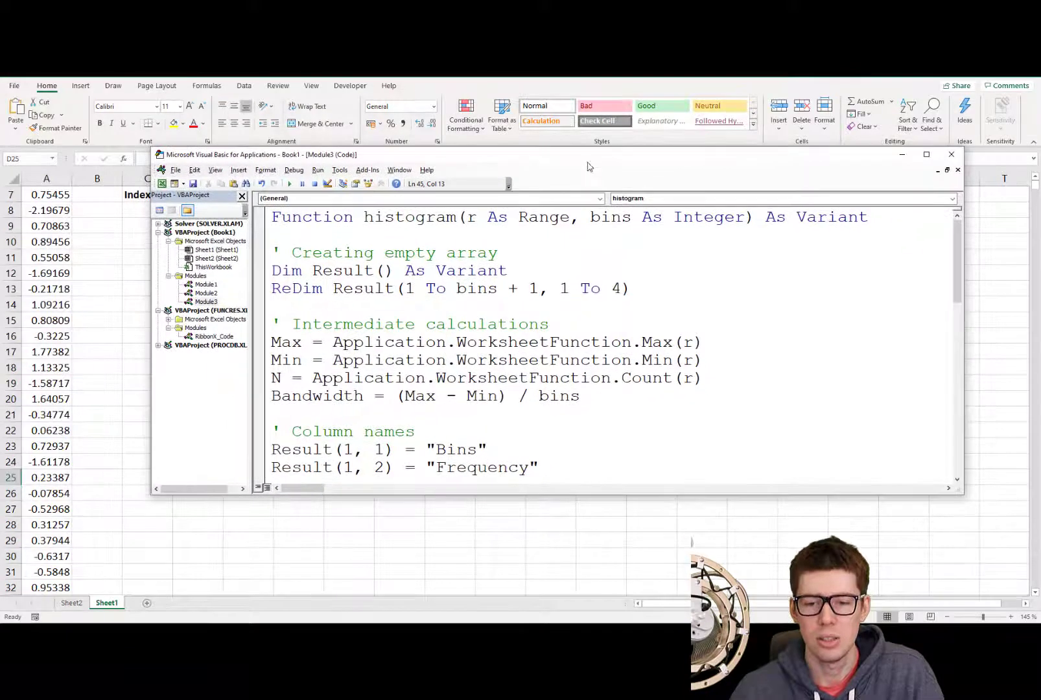
pyautogui.click(304, 223)
pyautogui.doubleClick(304, 223)
pyautogui.press('Right')
pyautogui.hotkey('ctrl', 'shift', 'Right')
pyautogui.press('Right')
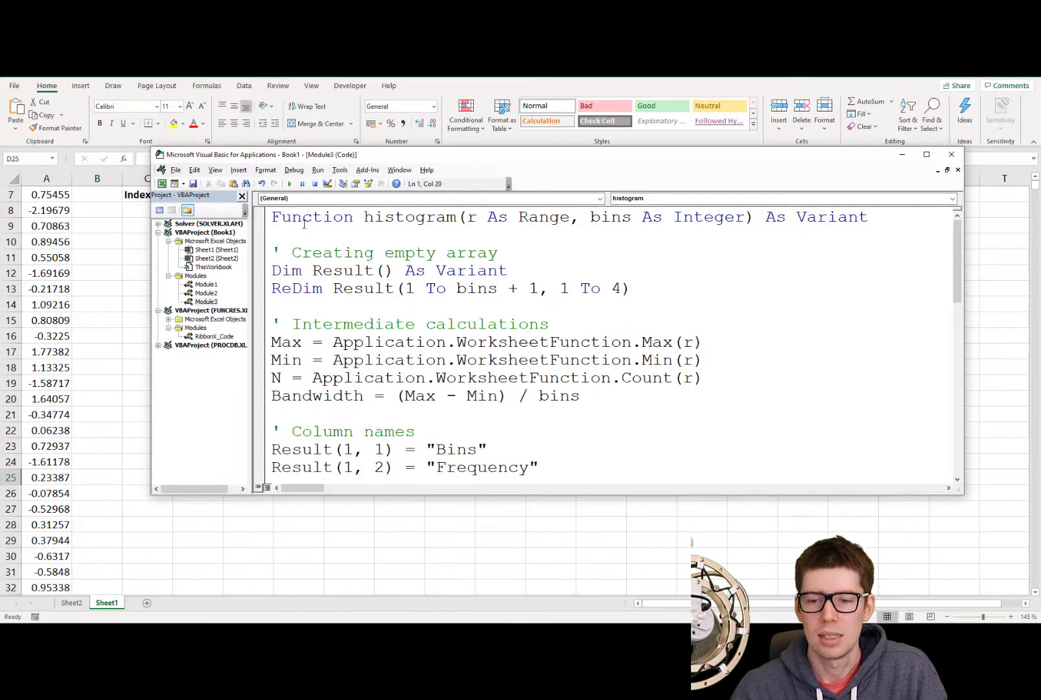
pyautogui.hotkey('ctrl', 'shift', 'Right')
pyautogui.hotkey('ctrl', 'shift', 'Right')
pyautogui.hotkey('ctrl', 'shift', 'Right')
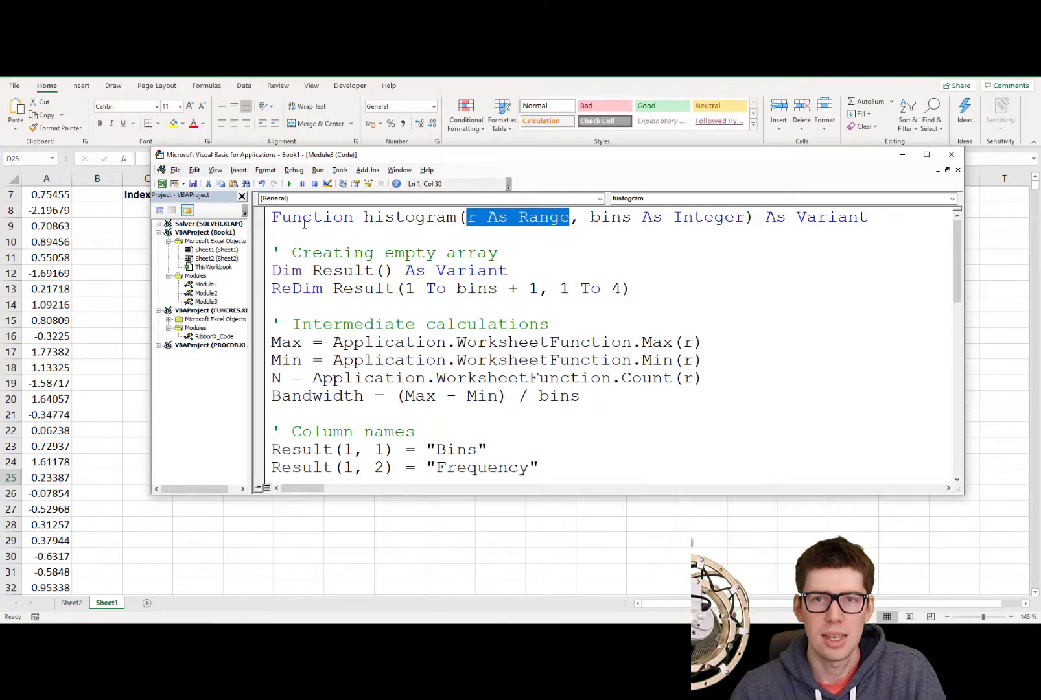
pyautogui.press('Right')
pyautogui.hotkey('ctrl', 'Right')
pyautogui.hotkey('ctrl', 'shift', 'Right')
pyautogui.hotkey('ctrl', 'shift', 'Right')
pyautogui.hotkey('ctrl', 'shift', 'Right')
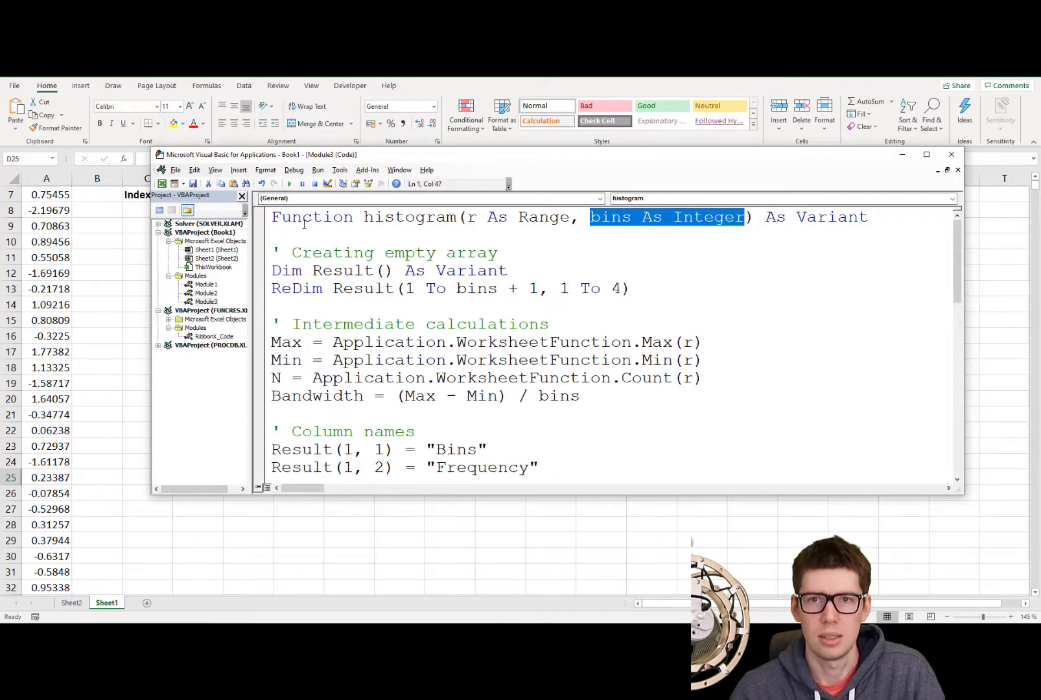
pyautogui.press('Down')
pyautogui.press('Down')
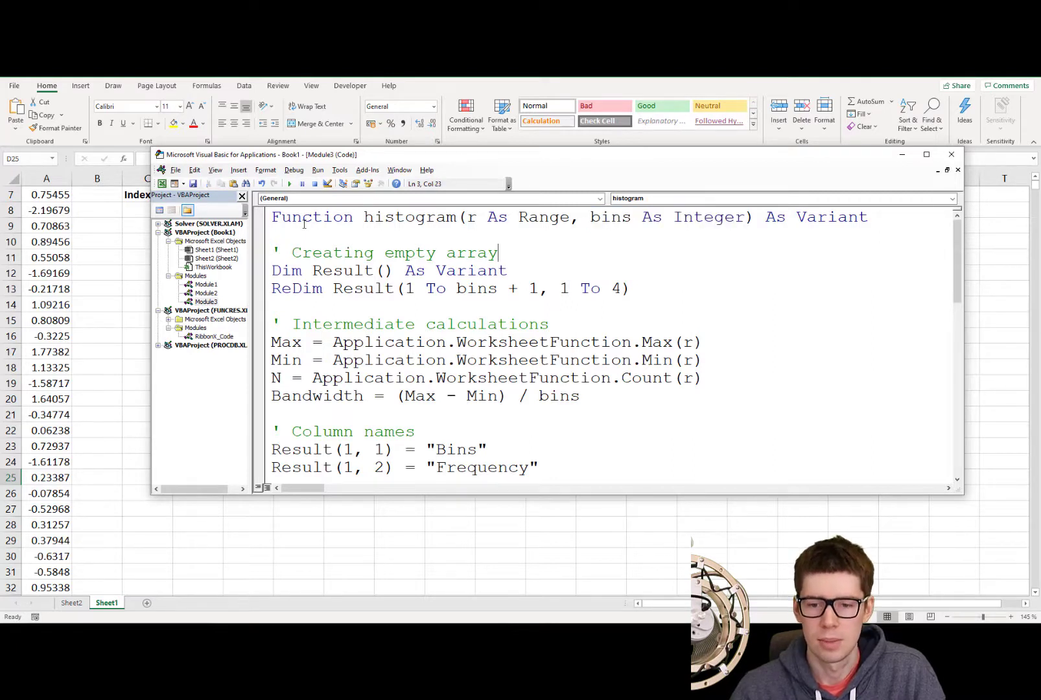
pyautogui.hotkey('shift', 'Down')
pyautogui.hotkey('shift', 'Down')
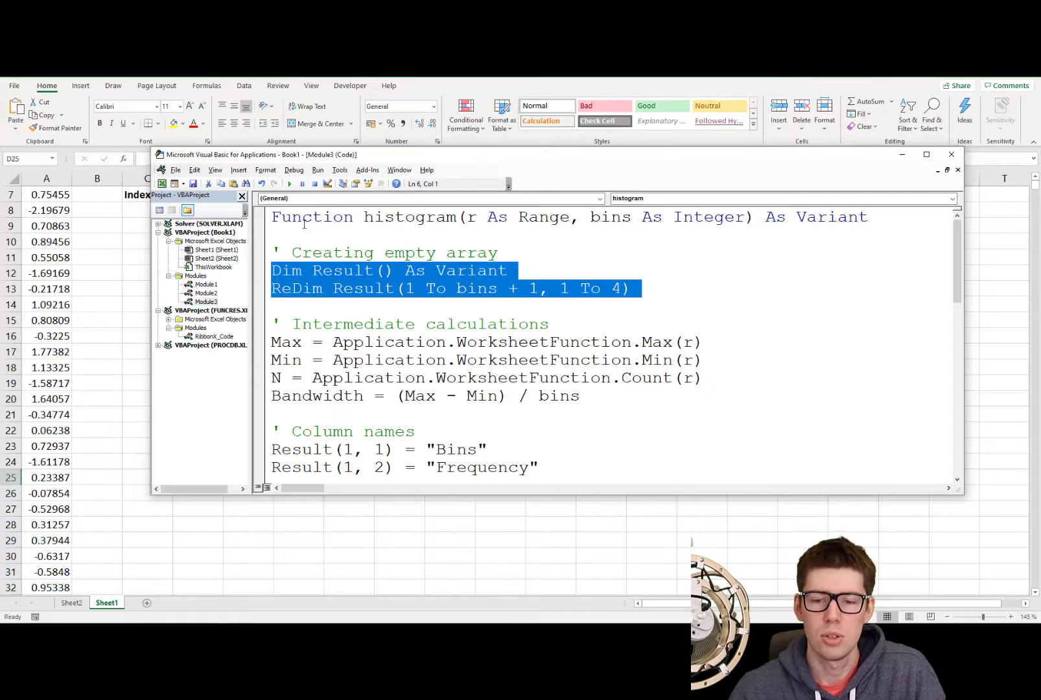
pyautogui.scroll(-1, 295, 279)
pyautogui.press('Down')
pyautogui.press('Down')
pyautogui.press('Down')
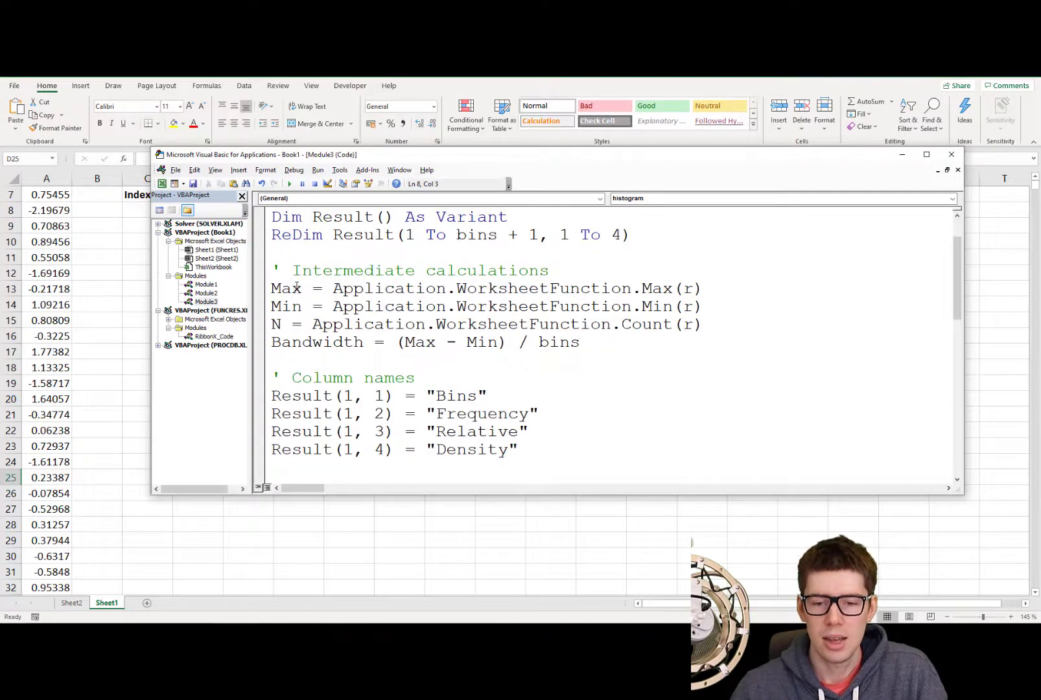
pyautogui.hotkey('shift', 'Down')
pyautogui.press('Right')
pyautogui.hotkey('shift', 'Down')
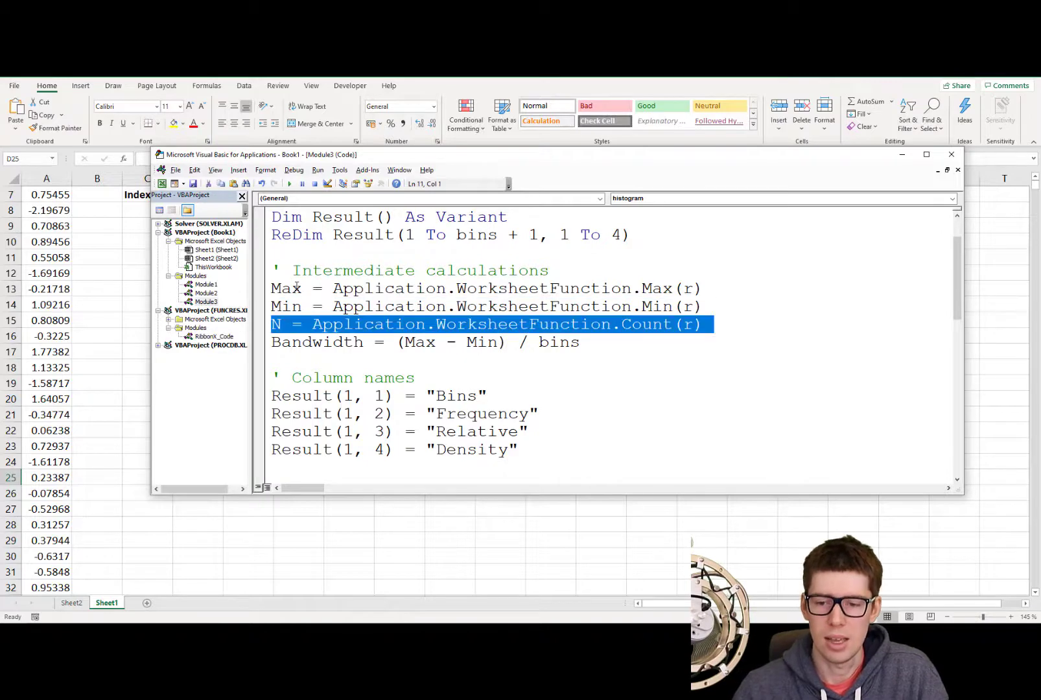
pyautogui.press('Right')
pyautogui.hotkey('shift', 'Down')
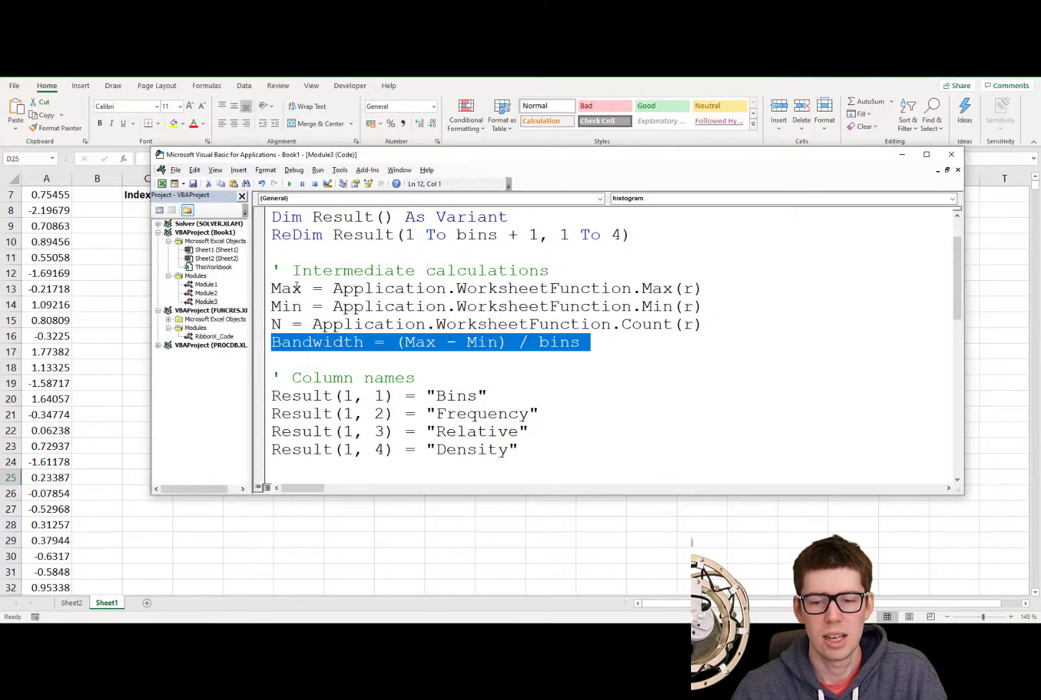
pyautogui.scroll(-2, 297, 286)
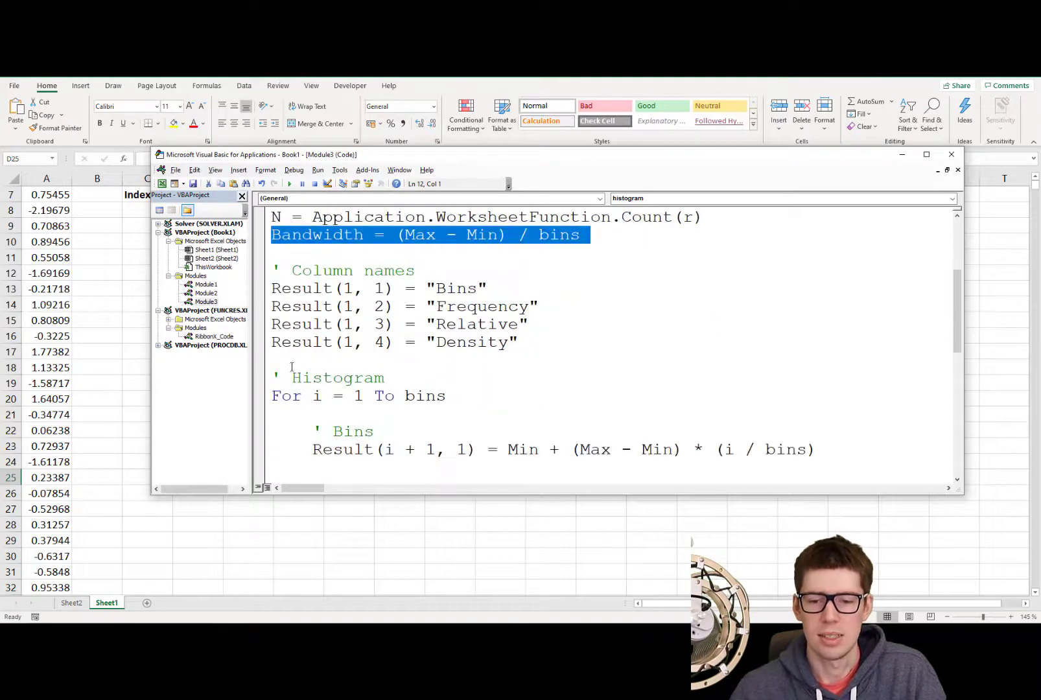
pyautogui.click(278, 358)
pyautogui.hotkey('shift', 'Up')
pyautogui.hotkey('shift', 'Up')
pyautogui.hotkey('shift', 'Up')
pyautogui.hotkey('shift', 'Up')
pyautogui.scroll(-3, 330, 326)
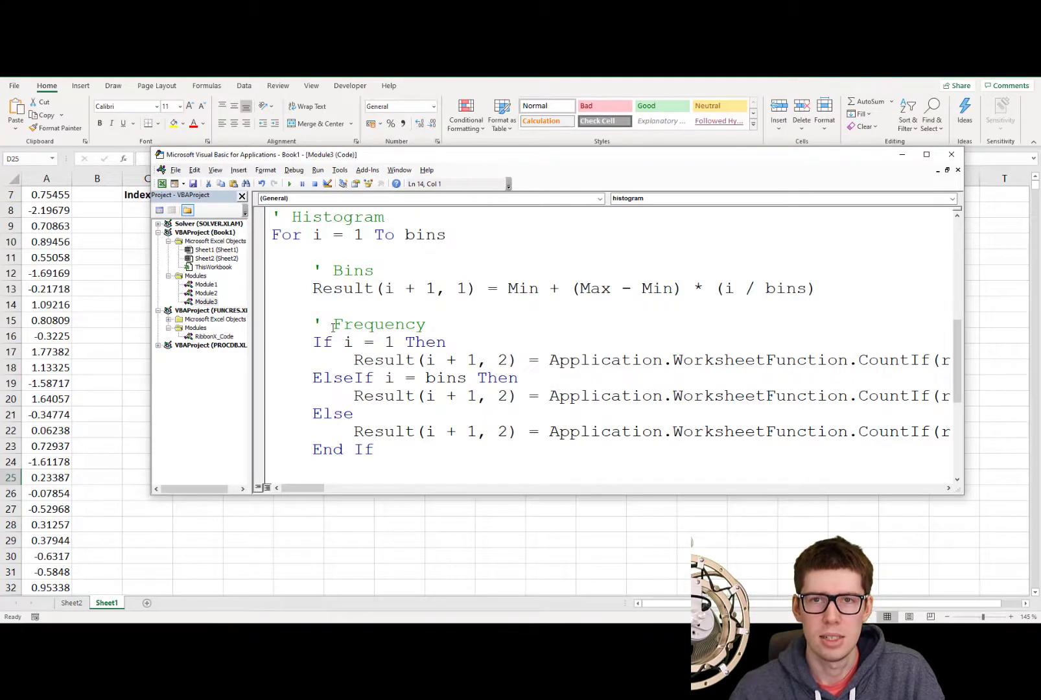
pyautogui.scroll(-1, 348, 344)
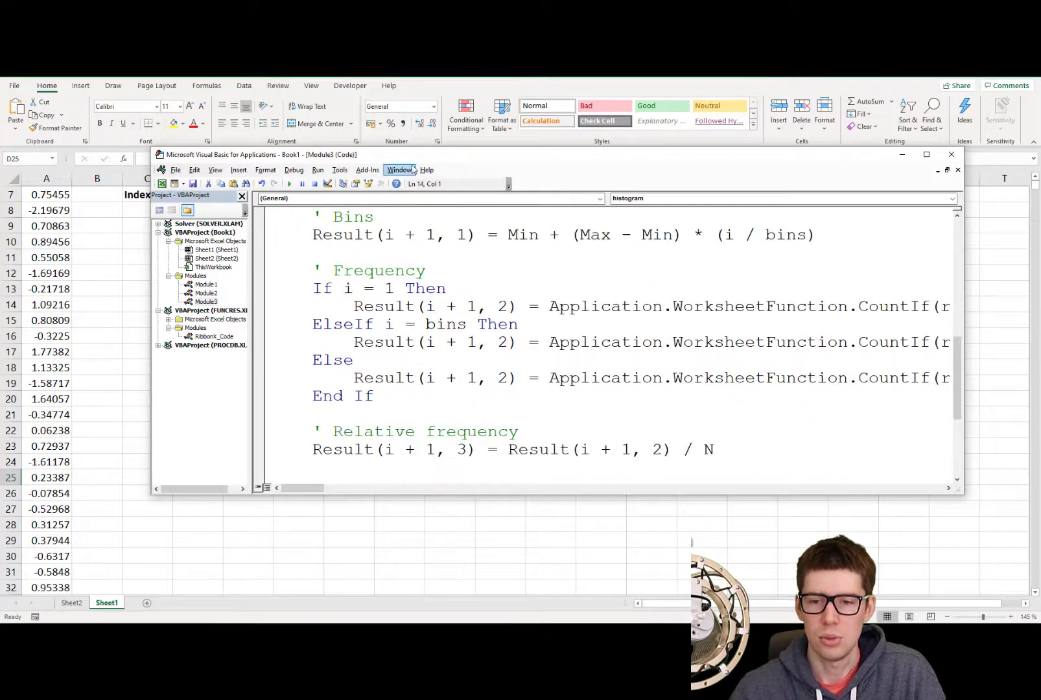
# Enlarge the VBA code editor window and maximize it to fill the screen.
pyautogui.moveTo(415, 150); pyautogui.dragTo(414, 95)
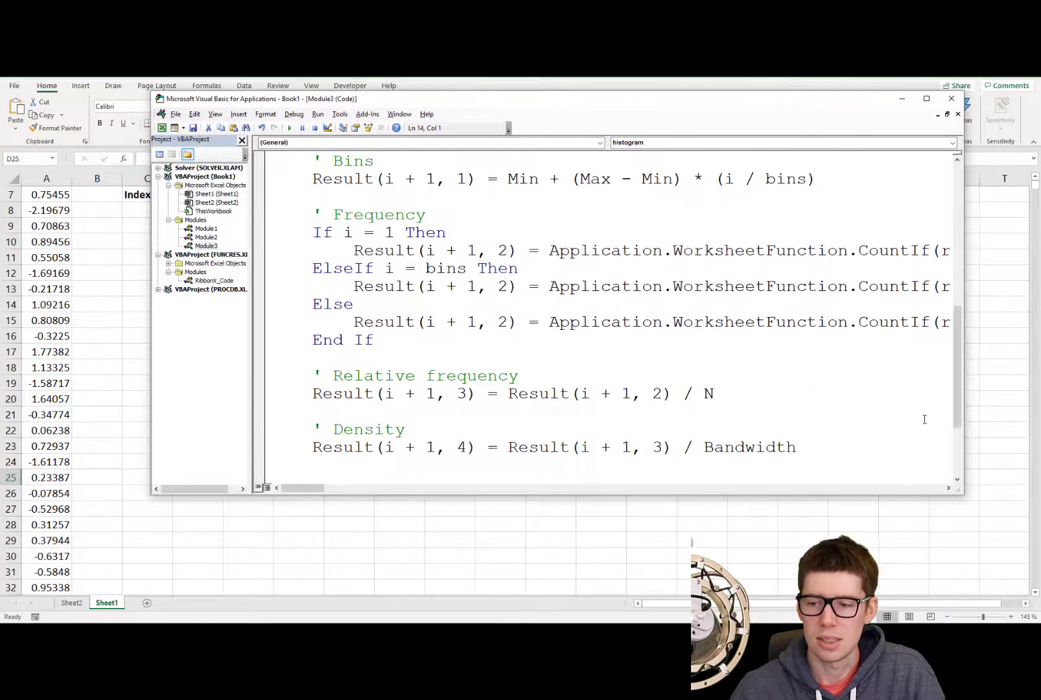
pyautogui.moveTo(964, 283); pyautogui.dragTo(988, 283)
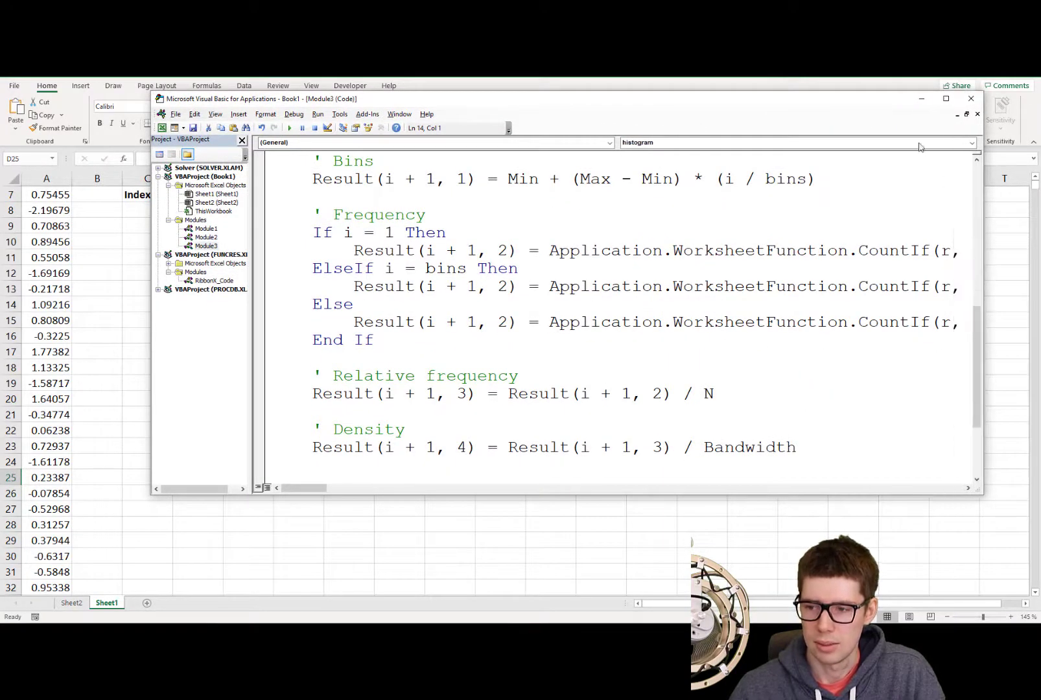
pyautogui.click(951, 99)
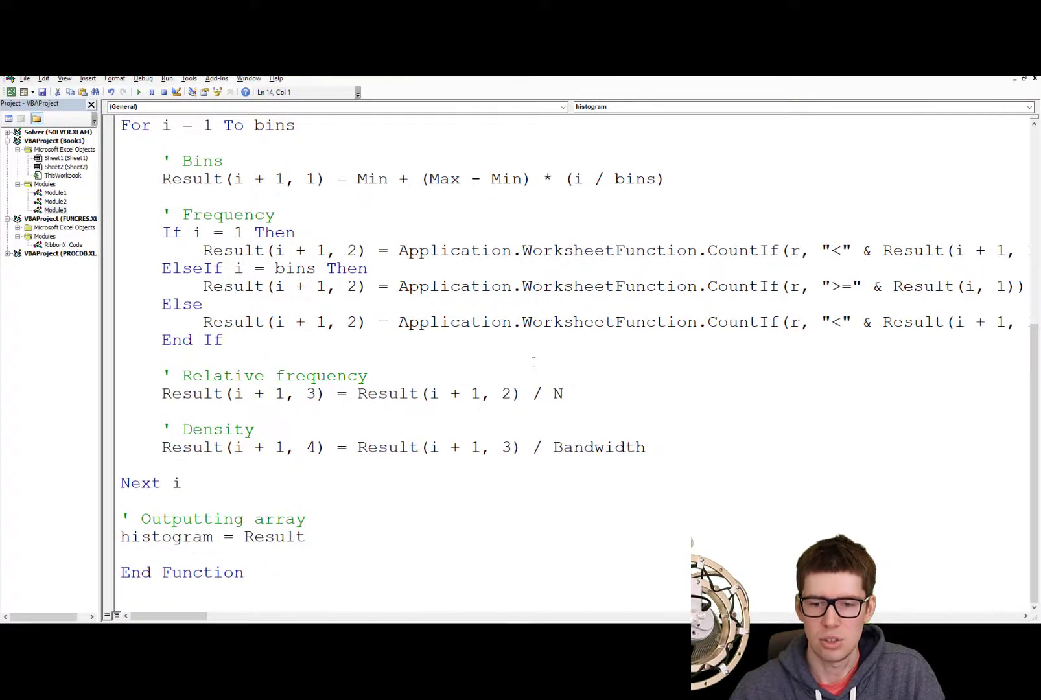
# Scroll through the whole histogram function, then return to Excel with Alt+F11.
pyautogui.scroll(3, 529, 365)
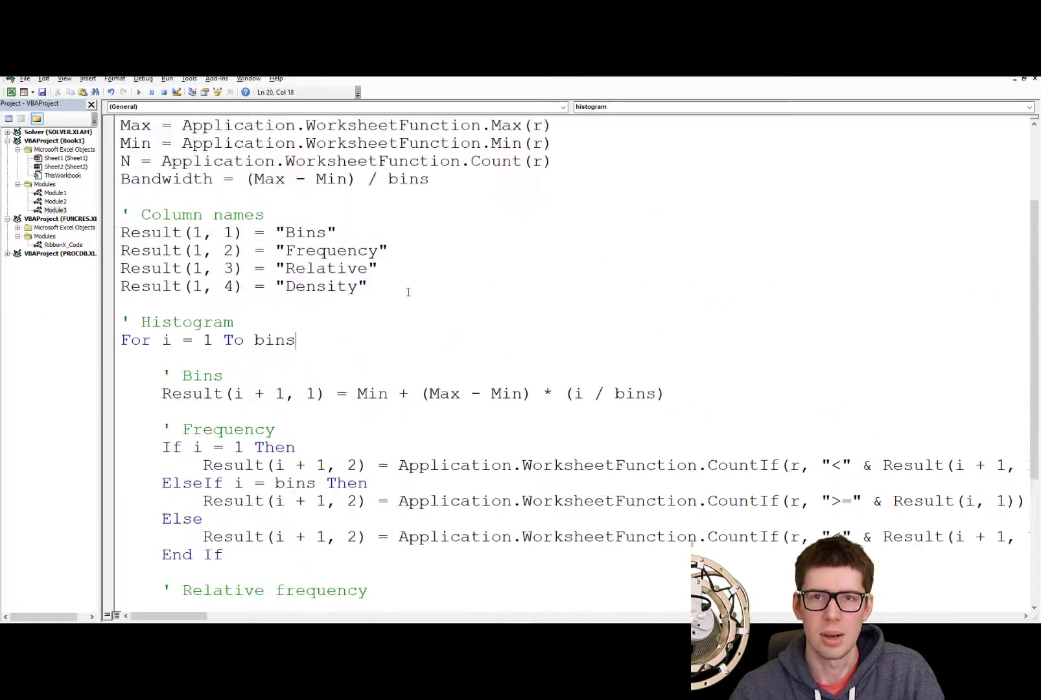
pyautogui.scroll(2, 370, 363)
pyautogui.scroll(-6, 275, 276)
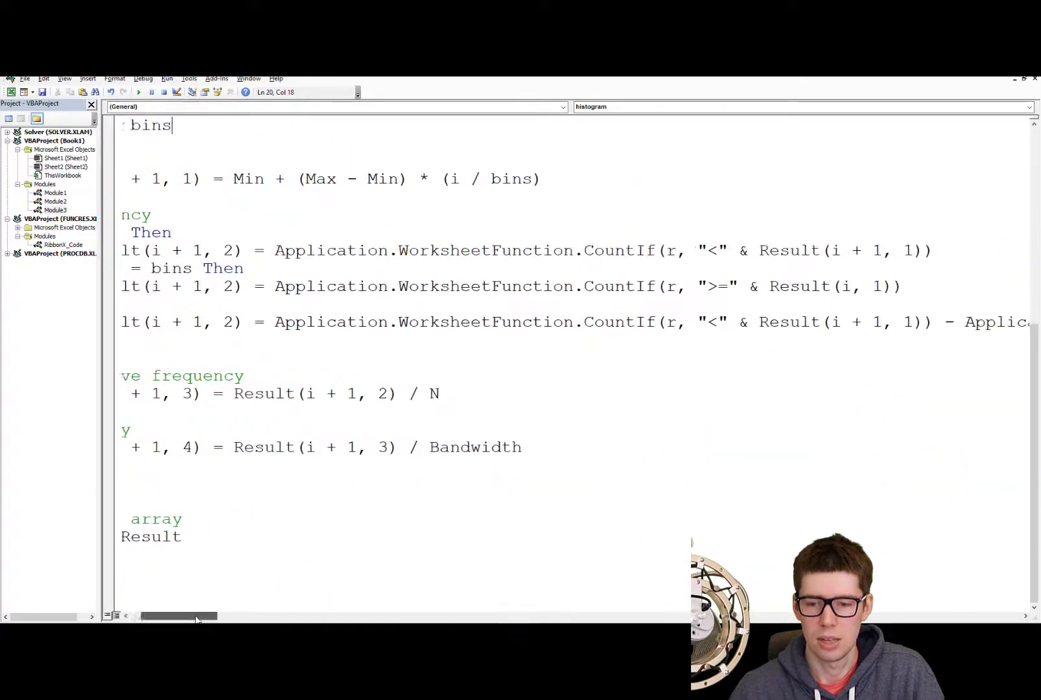
pyautogui.moveTo(199, 619)
pyautogui.mouseDown()
pyautogui.moveTo(253, 617)
pyautogui.moveTo(187, 617)
pyautogui.mouseUp()
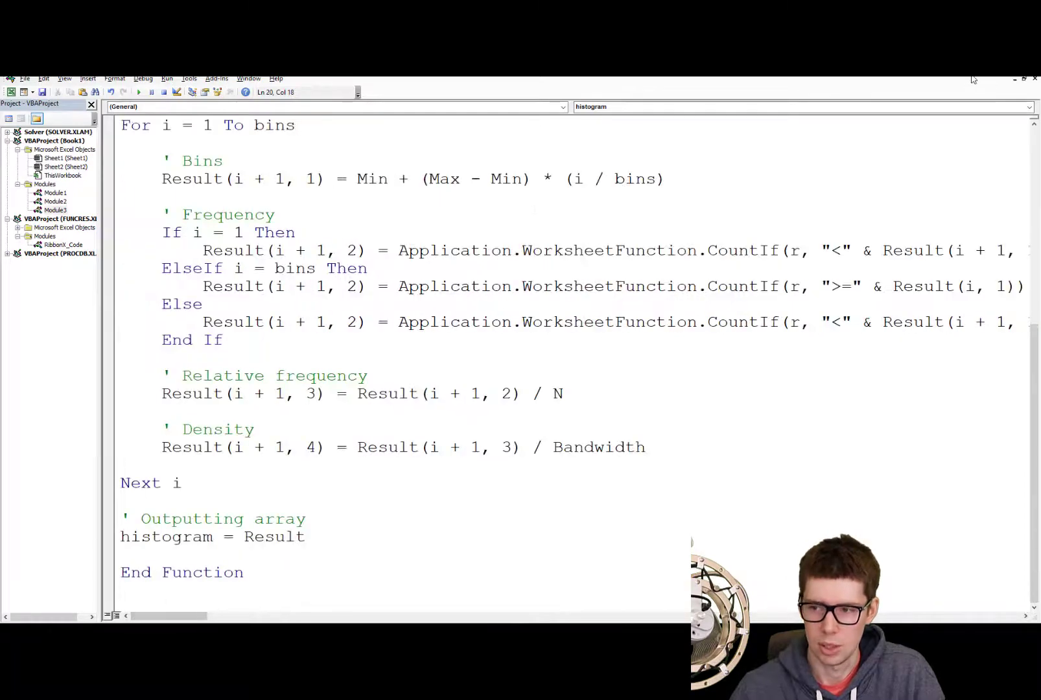
pyautogui.hotkey('alt', 'F11')
# Start the formula =histogram( in cell D24 below the original table.
pyautogui.scroll(-1, 422, 296)
pyautogui.click(140, 425)
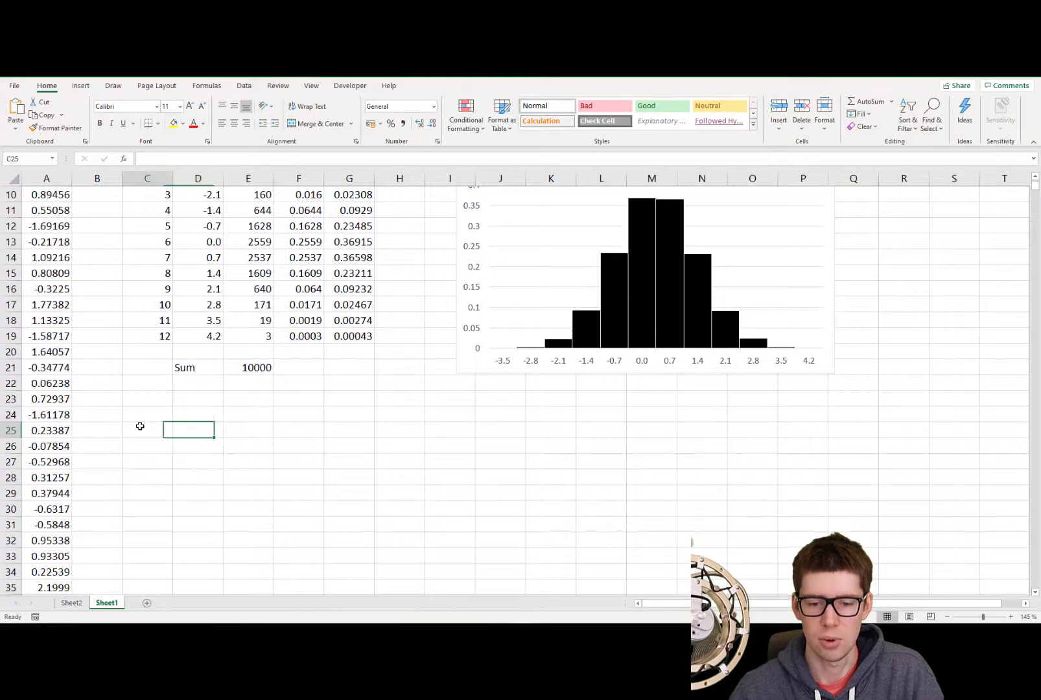
pyautogui.click(158, 415)
pyautogui.click(191, 415)
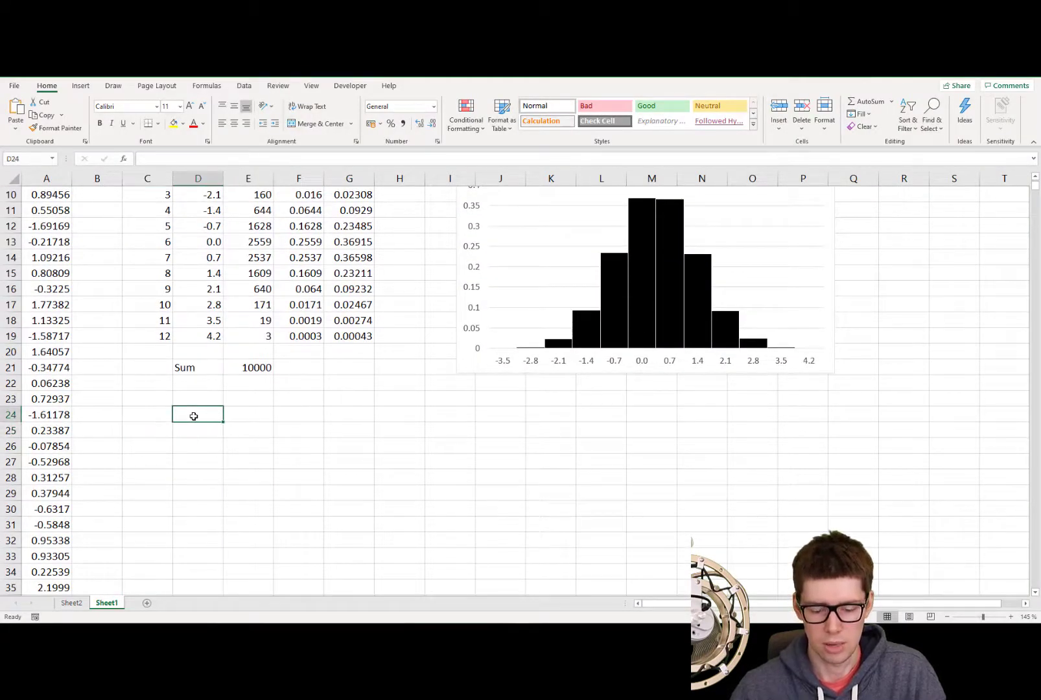
pyautogui.write('=histo')
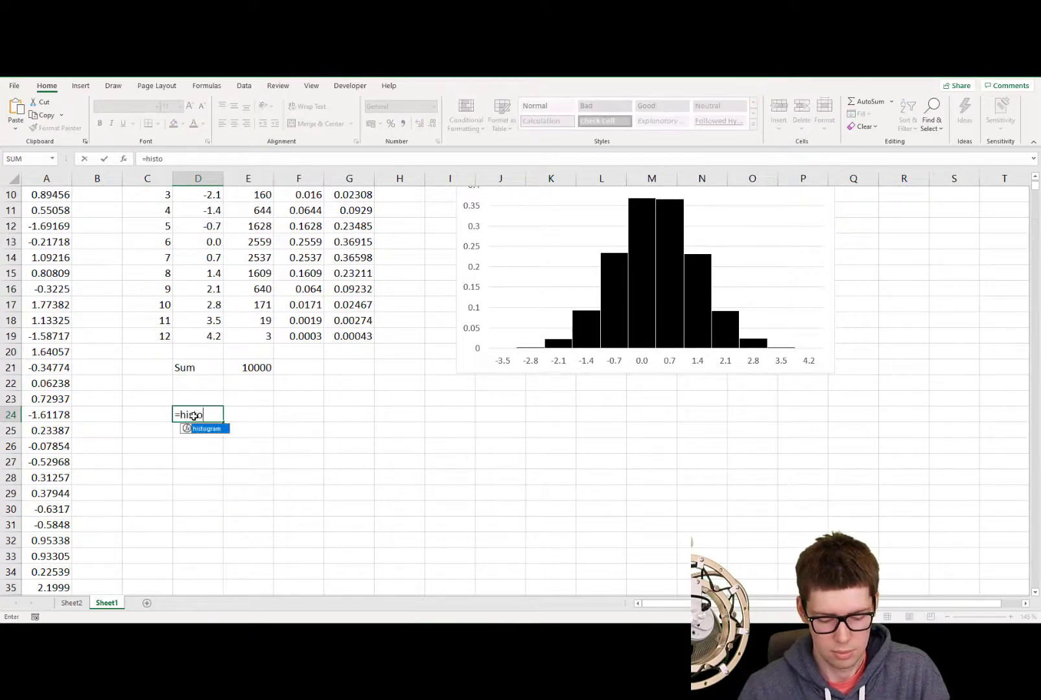
pyautogui.write('gram(')
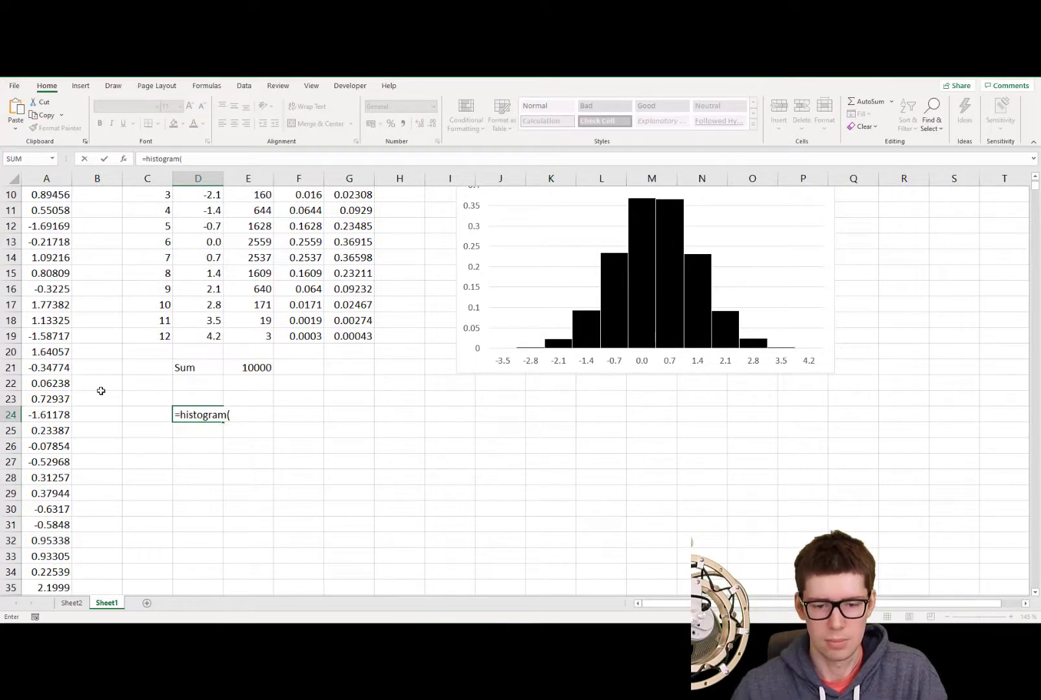
# Complete it as =histogram(A2:A10001;12) so the 12-bin table spills.
pyautogui.click(66, 395)
pyautogui.hotkey('ctrl', 'Up')
pyautogui.hotkey('ctrl', 'shift', 'Down')
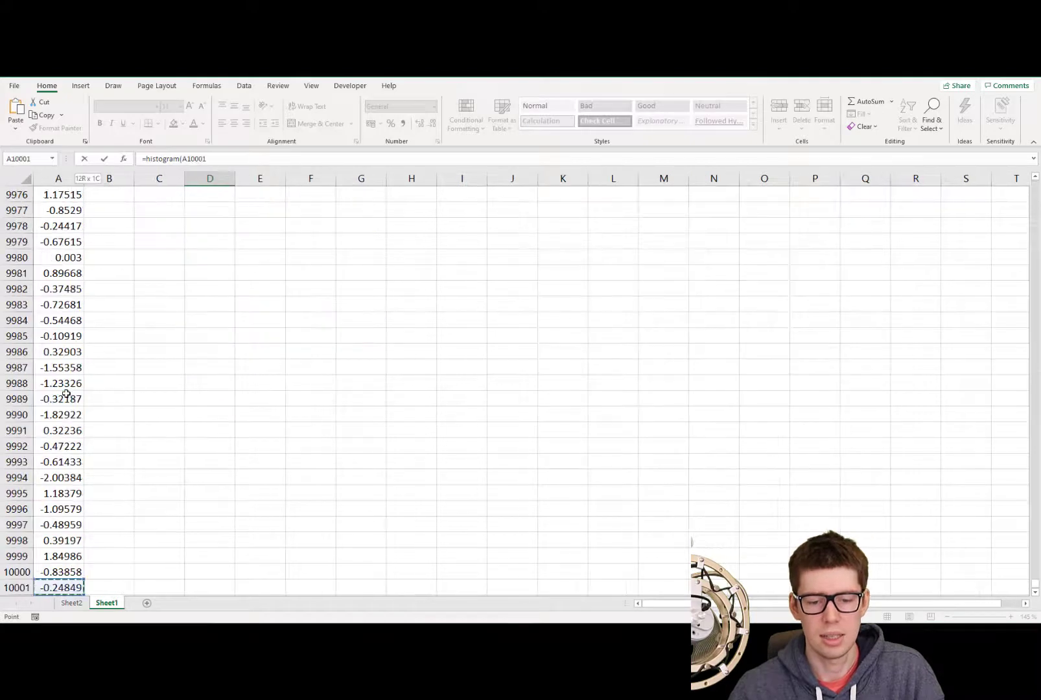
pyautogui.hotkey('ctrl', 'BackSpace')
pyautogui.hotkey('ctrl', 'Up')
pyautogui.press('Down')
pyautogui.hotkey('ctrl', 'shift', 'Down')
pyautogui.hotkey('ctrl', 'BackSpace')
pyautogui.write(';12)')
pyautogui.press('Return')
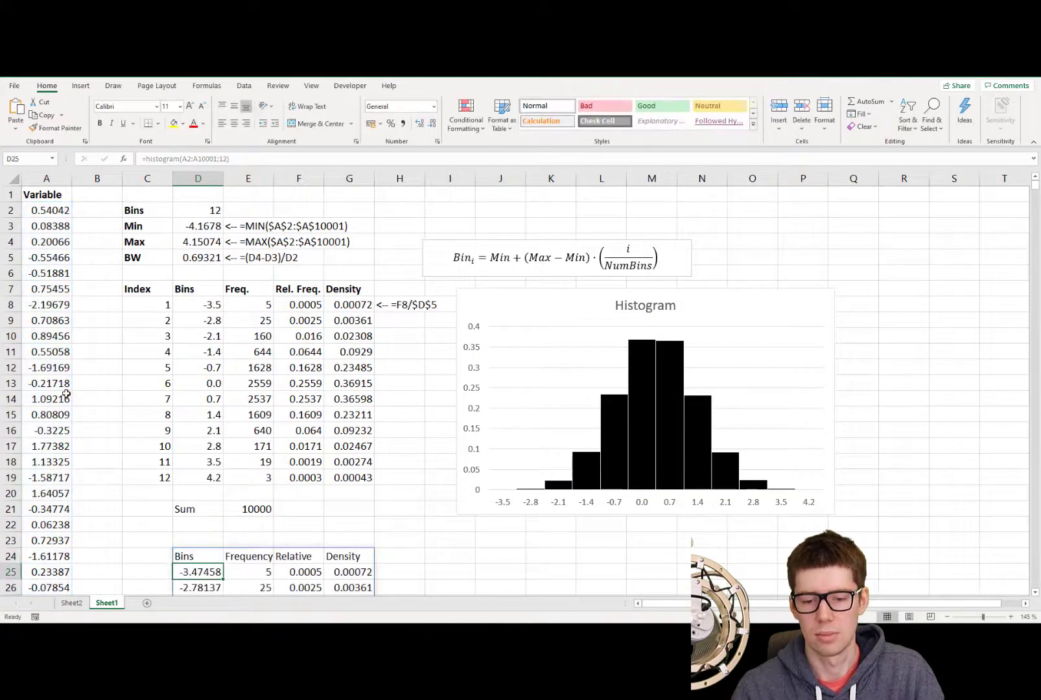
pyautogui.scroll(-3, 397, 476)
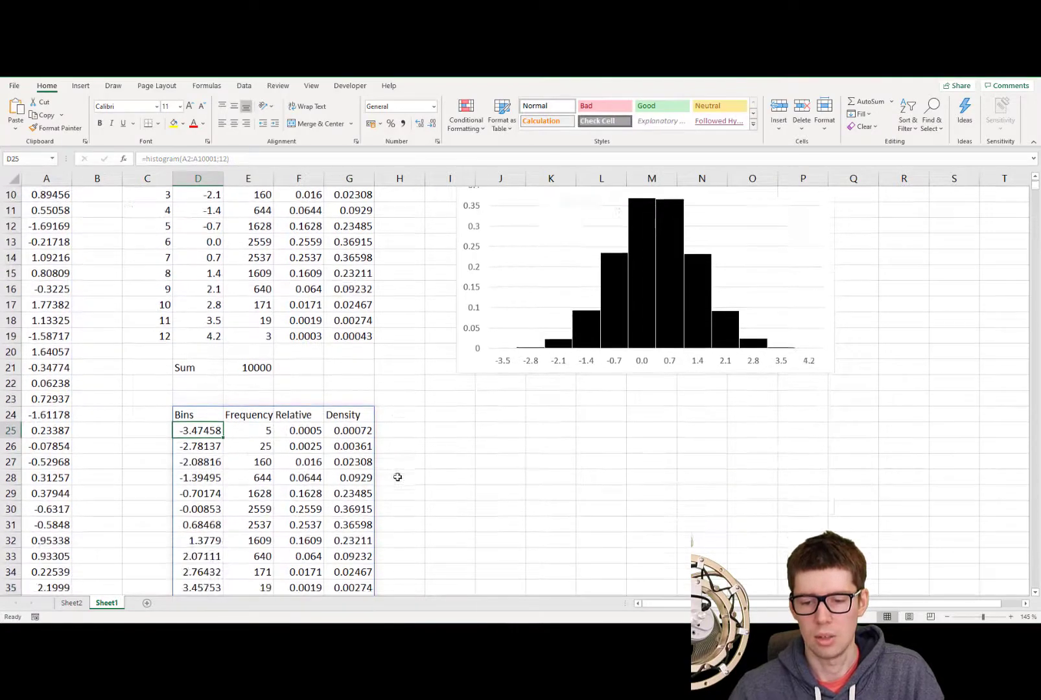
pyautogui.scroll(-1, 397, 476)
pyautogui.keyDown('ctrl'); pyautogui.scroll(-1, 359, 457); pyautogui.keyUp('ctrl')
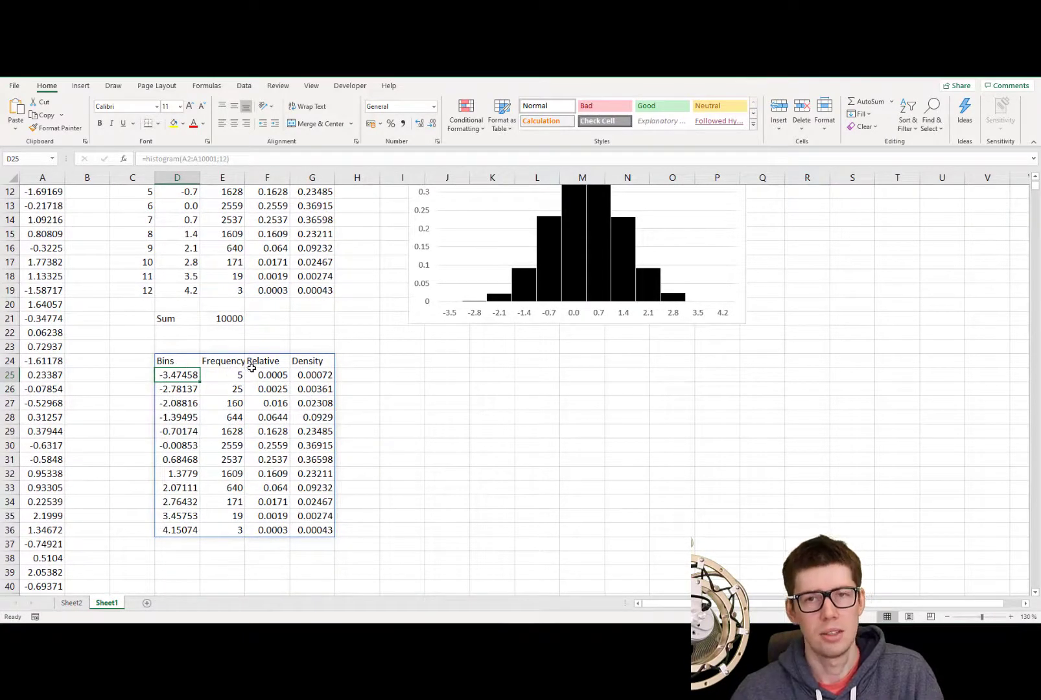
pyautogui.click(386, 464)
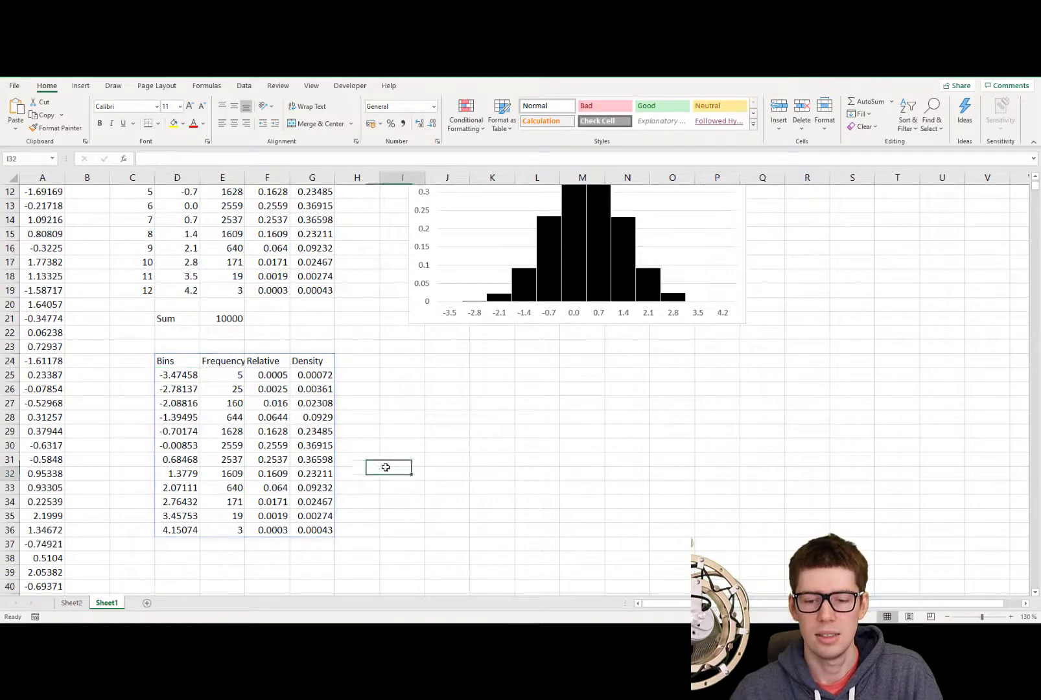
pyautogui.click(310, 376)
pyautogui.scroll(3, 407, 403)
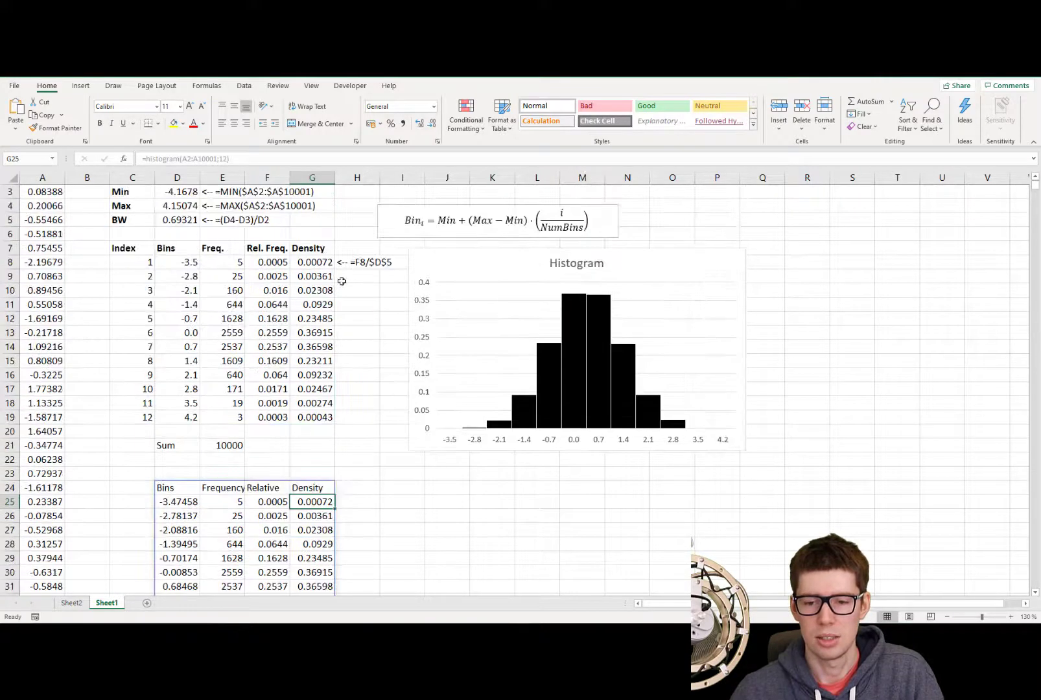
pyautogui.scroll(-4, 389, 337)
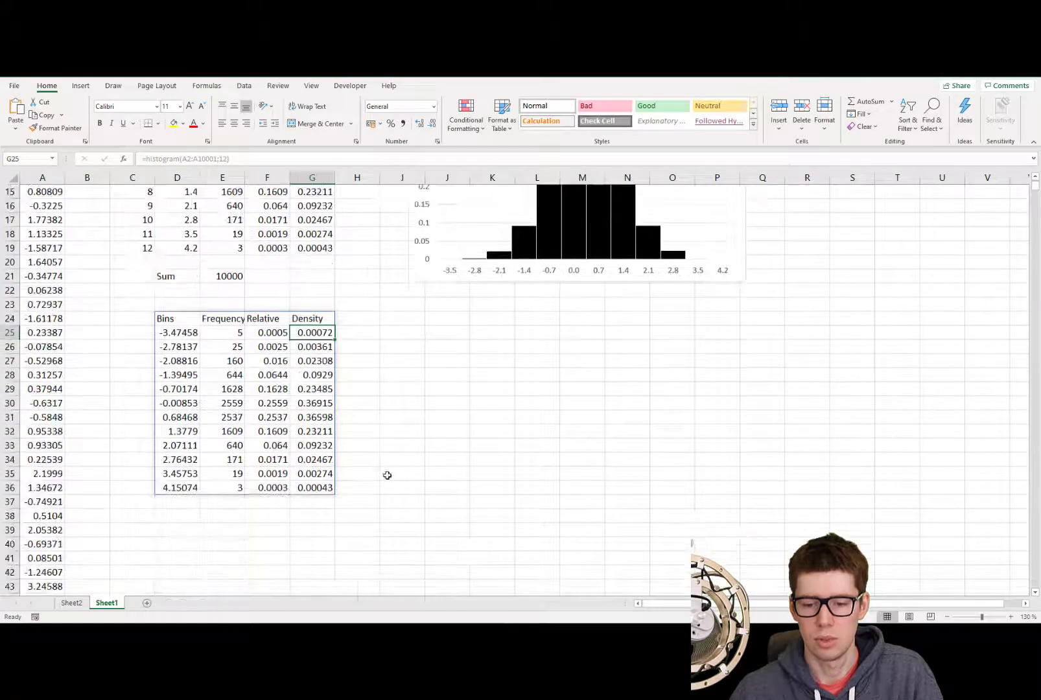
pyautogui.click(396, 449)
pyautogui.click(397, 456)
pyautogui.scroll(3, 396, 455)
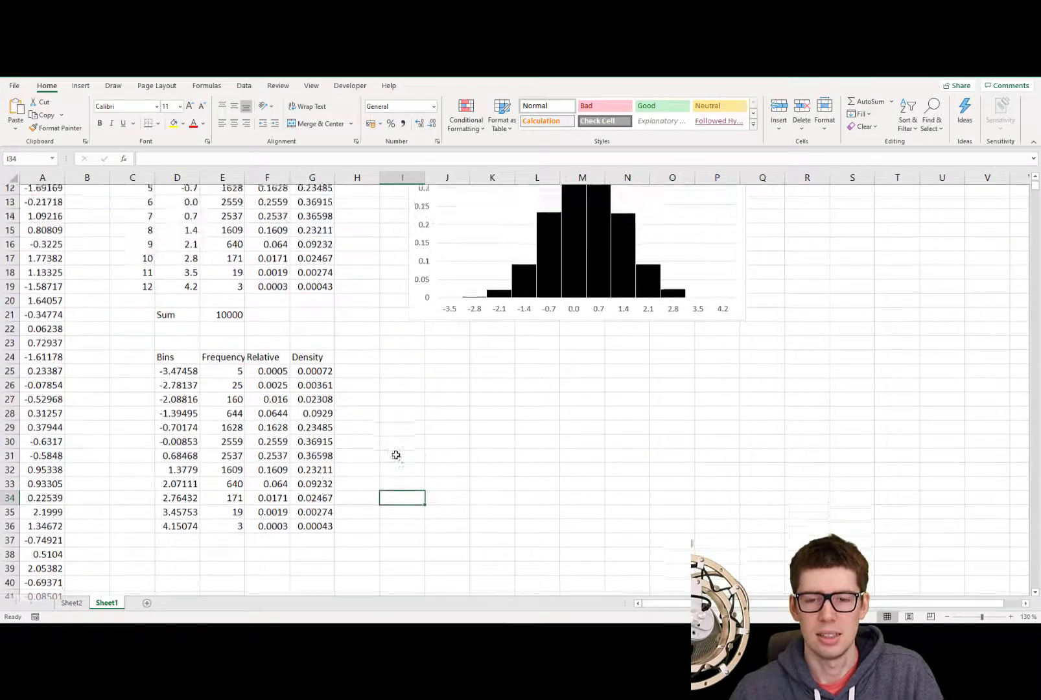
pyautogui.scroll(1, 396, 455)
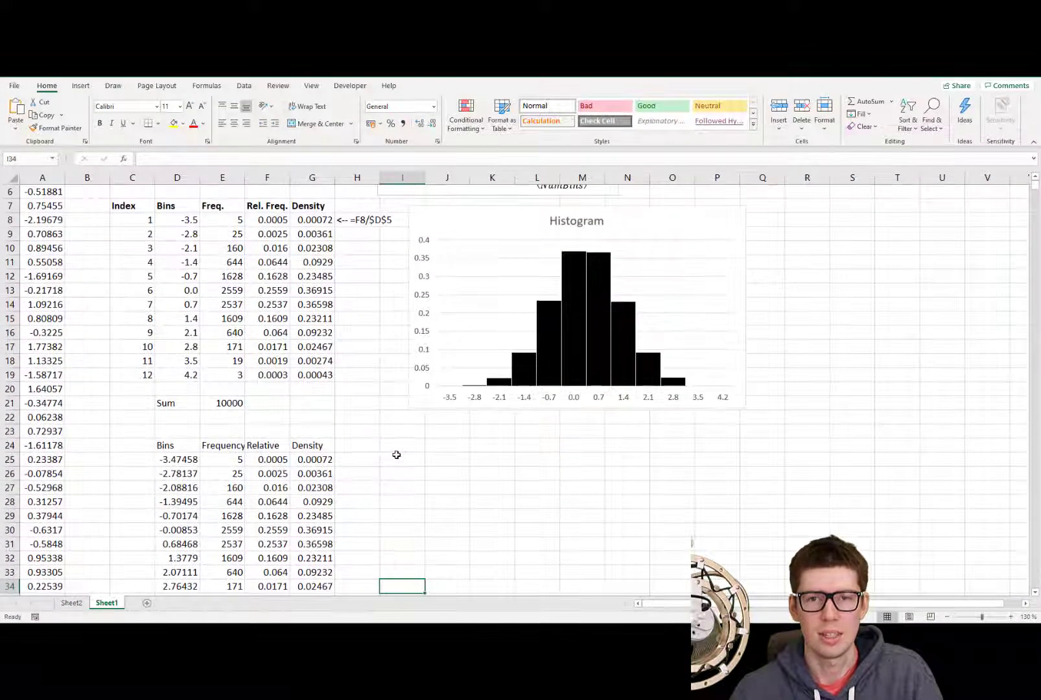